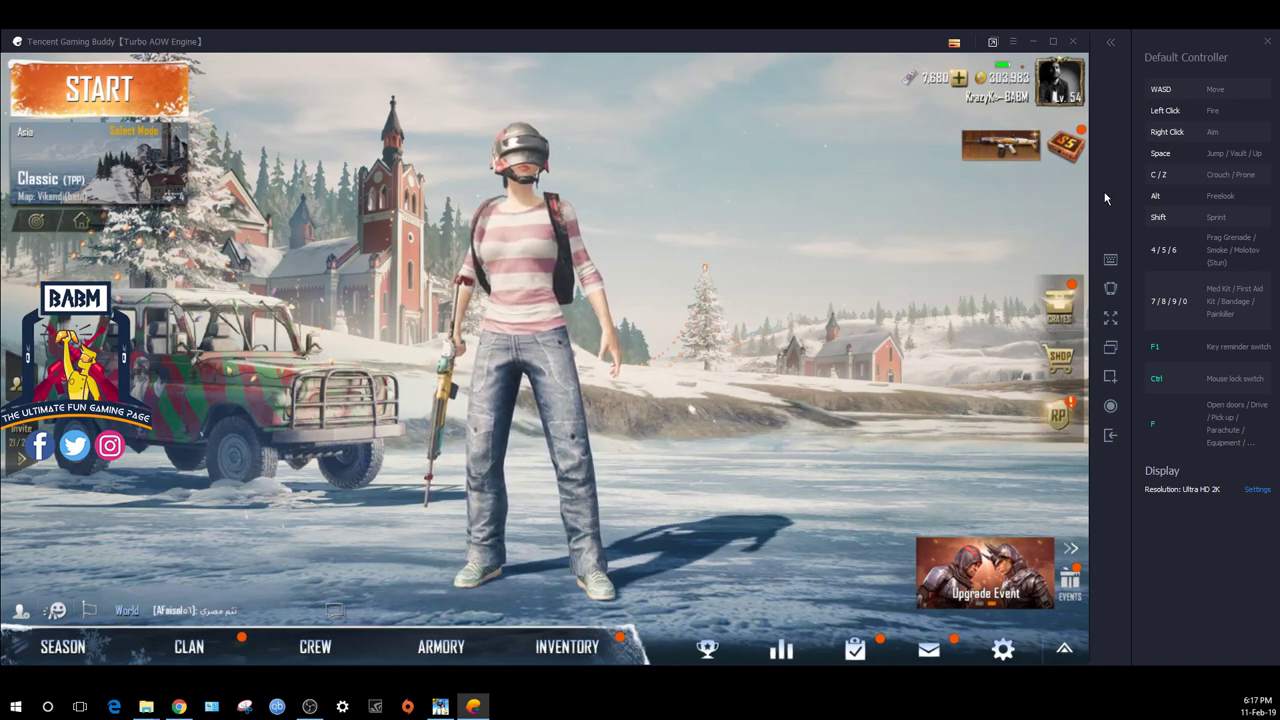
left_click(1010, 42)
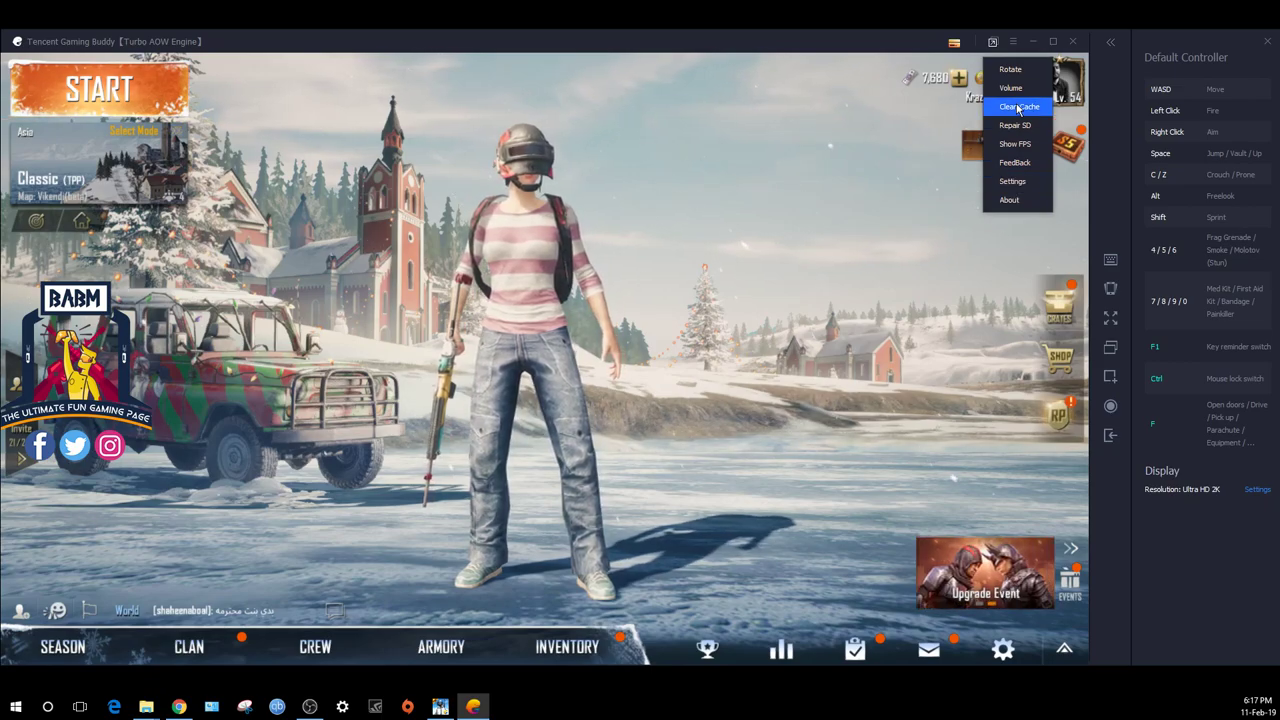
left_click(1200, 510)
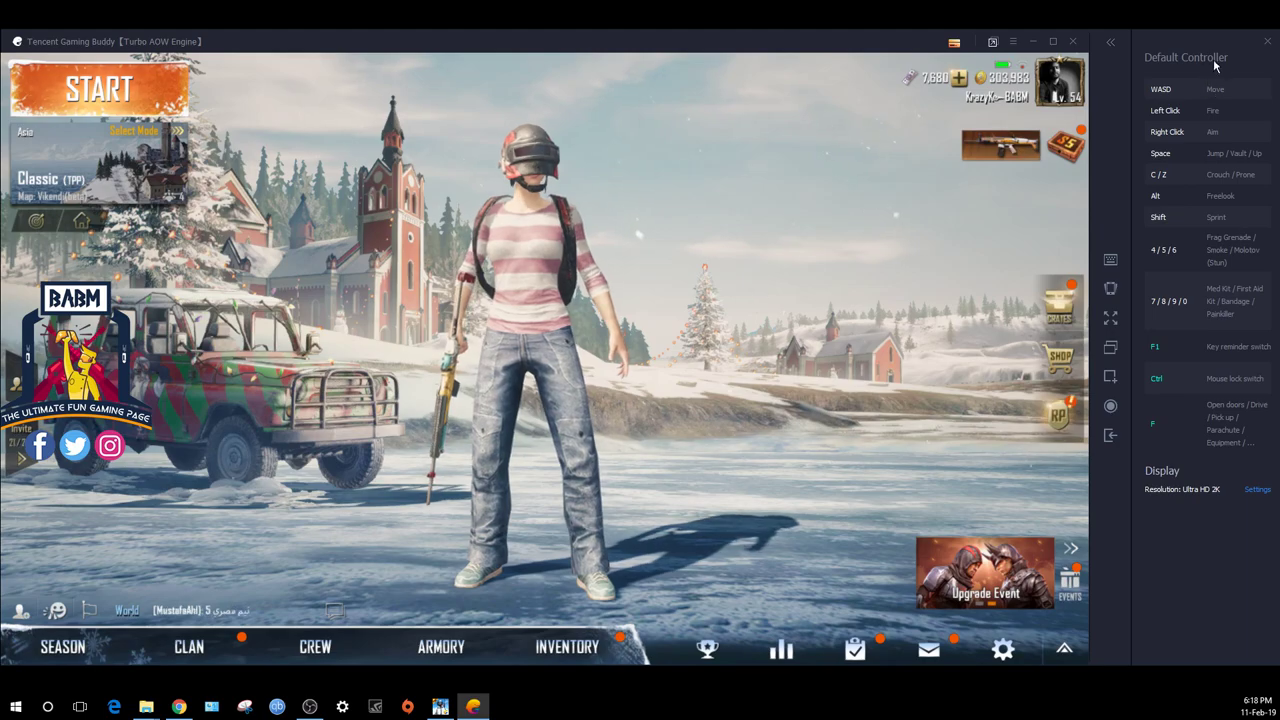
left_click(1254, 491)
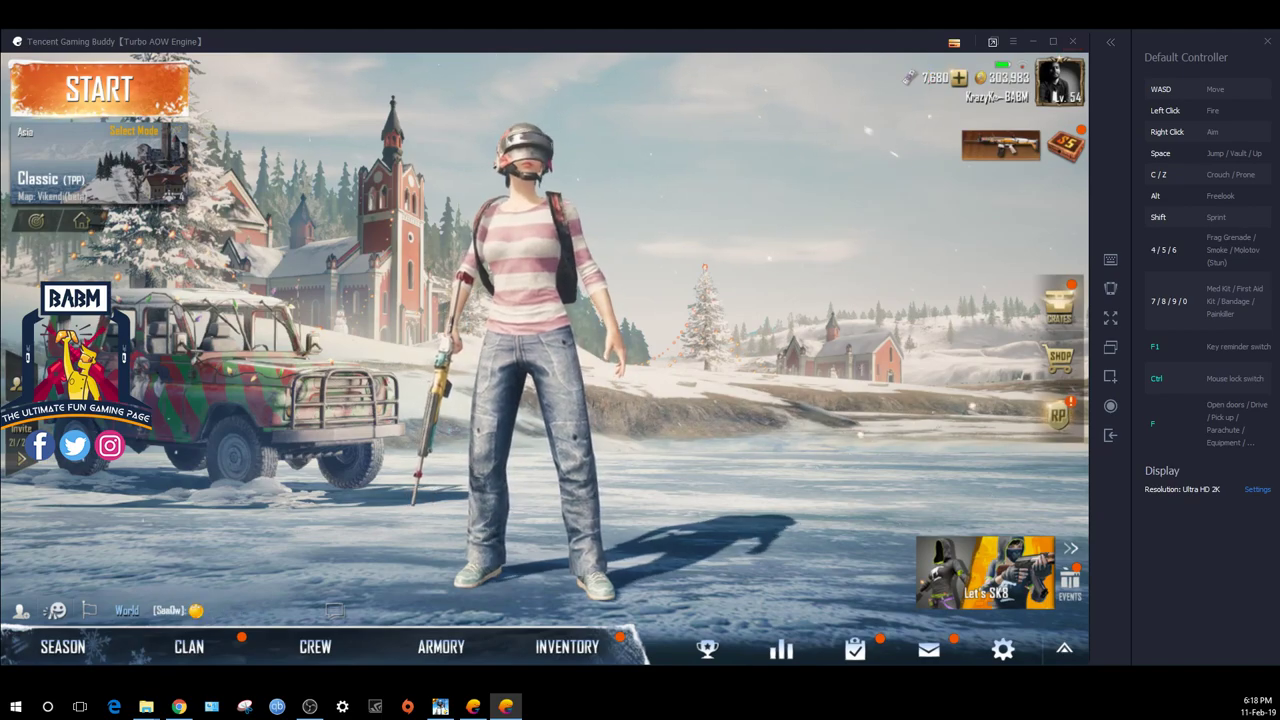
left_click_drag(571, 112, 583, 159)
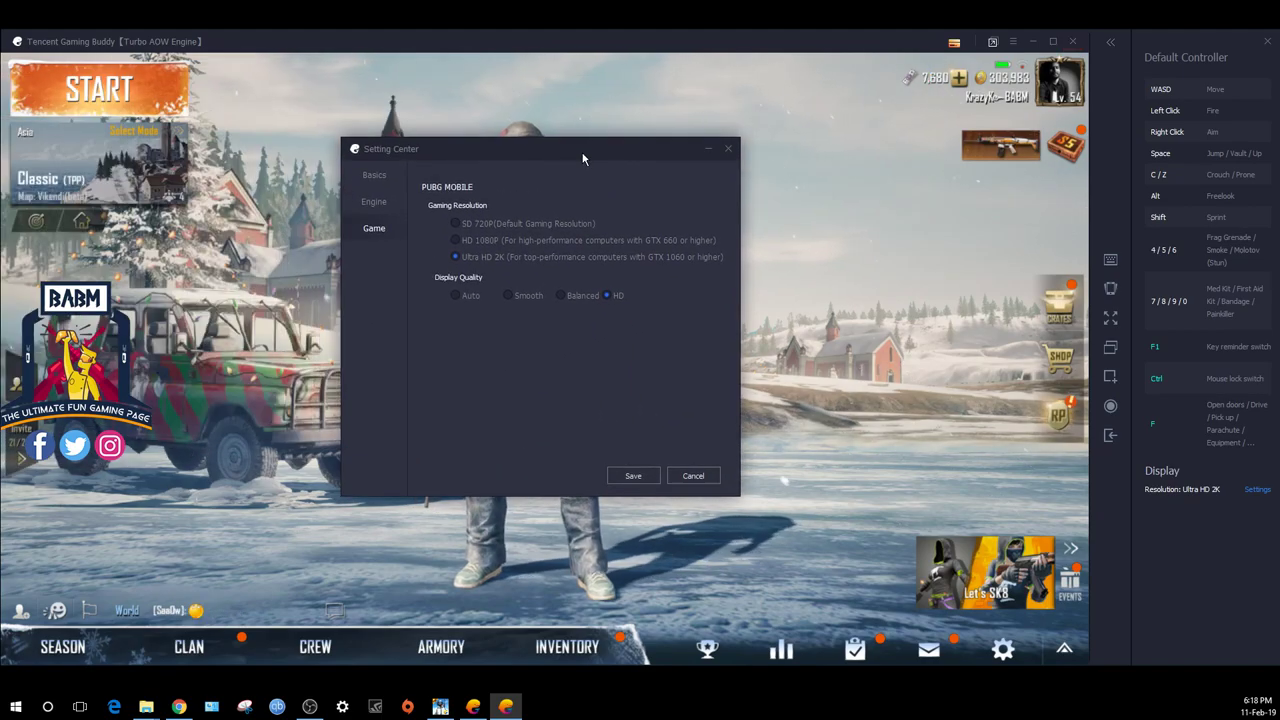
left_click(728, 148)
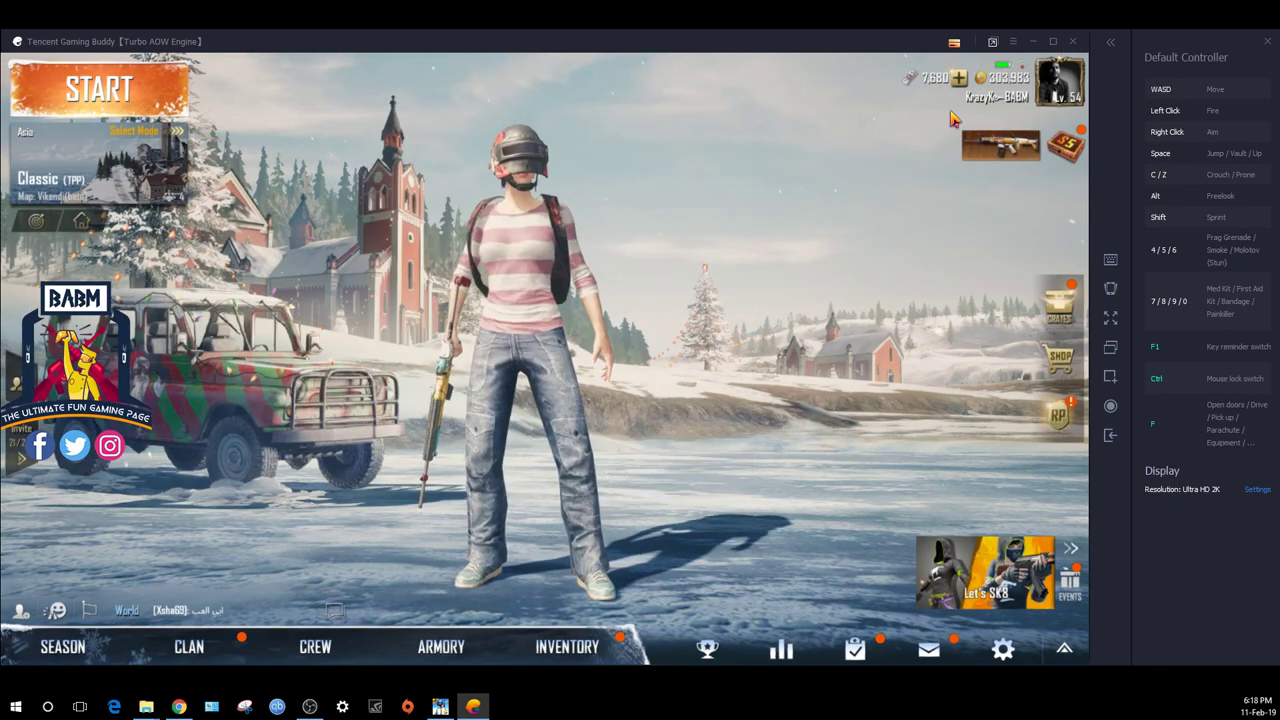
left_click(1011, 41)
left_click(1012, 181)
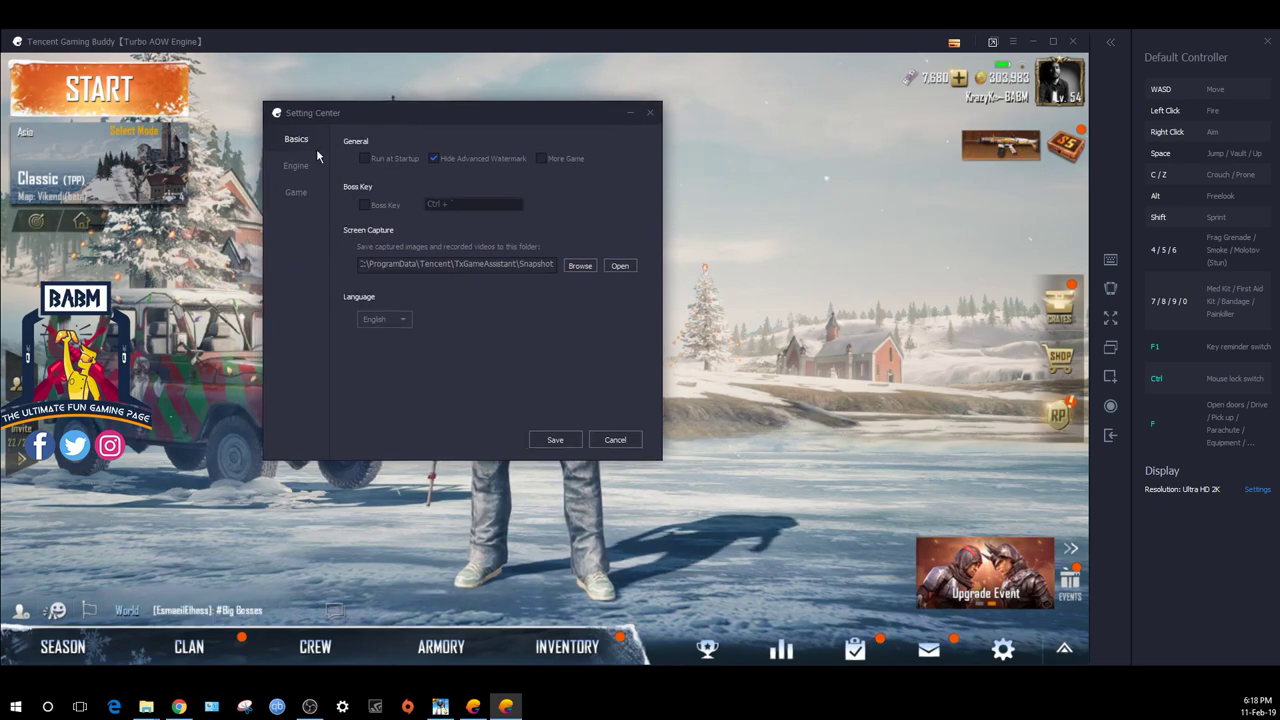
left_click(294, 142)
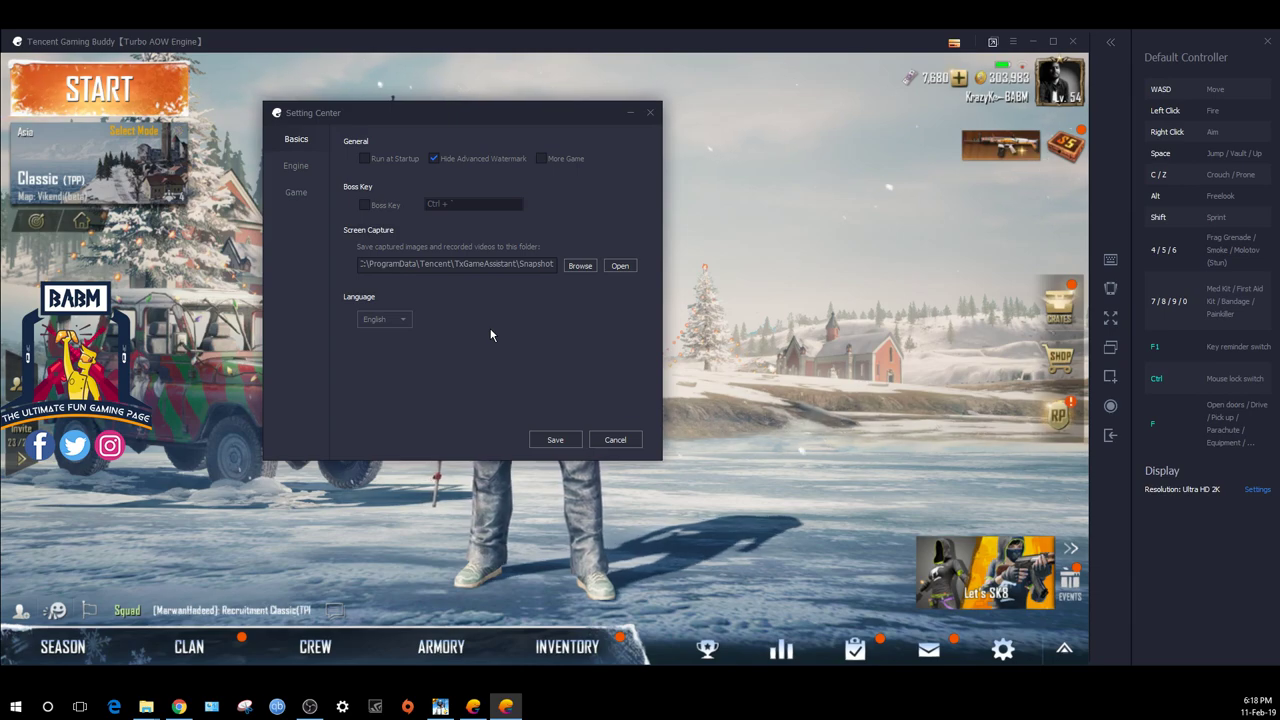
left_click(614, 440)
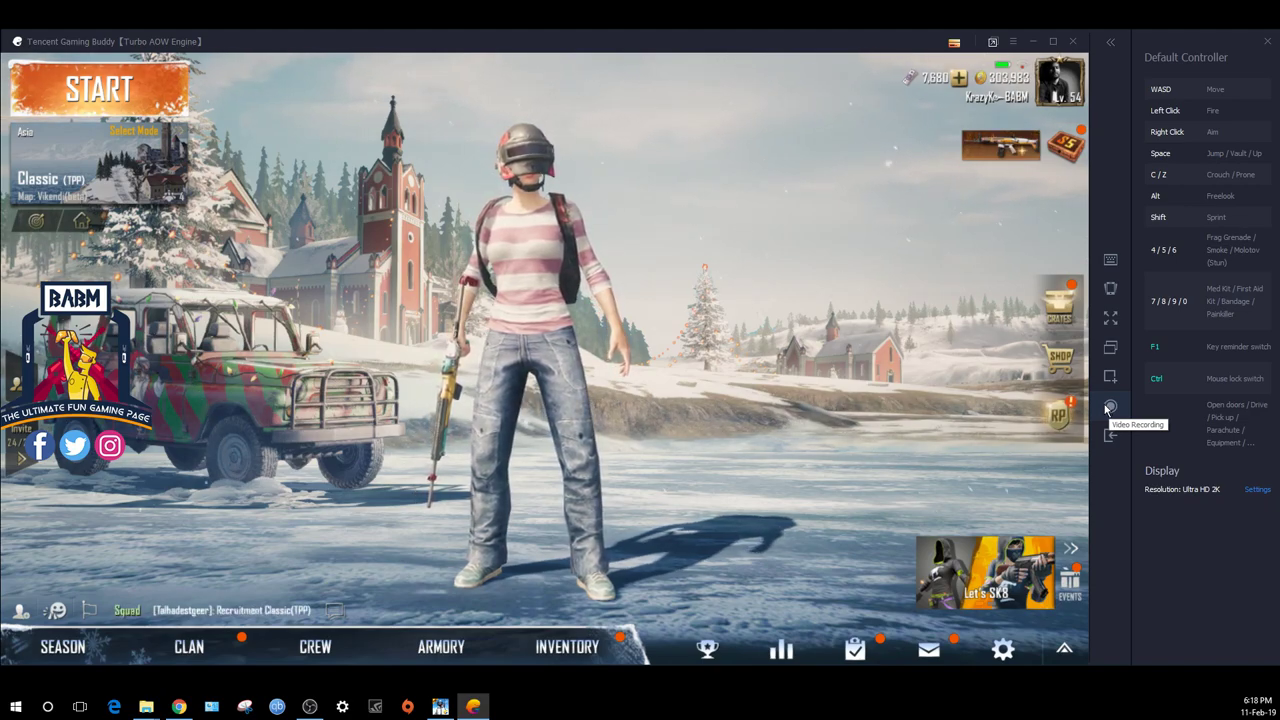
Open the emulator settings and examine the engine's rendering modes and its render cache, dedicated GPU and optimization options.
left_click(1013, 41)
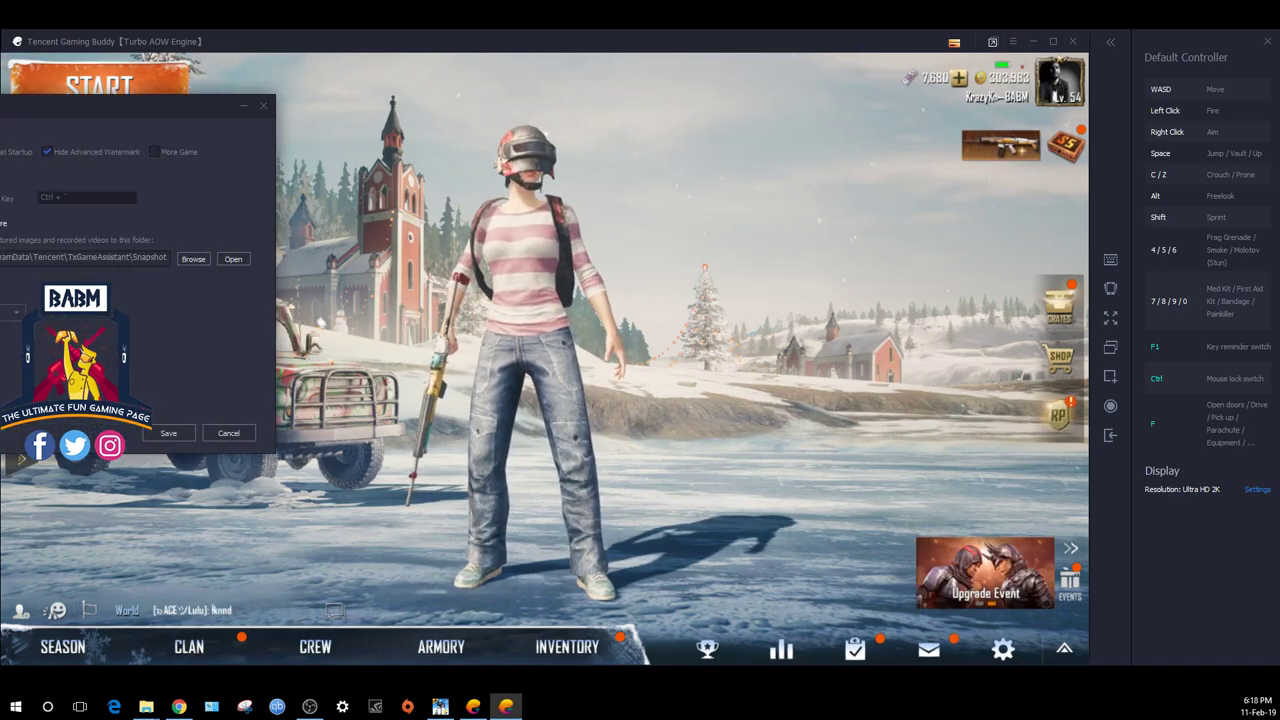
left_click_drag(5, 98, 360, 144)
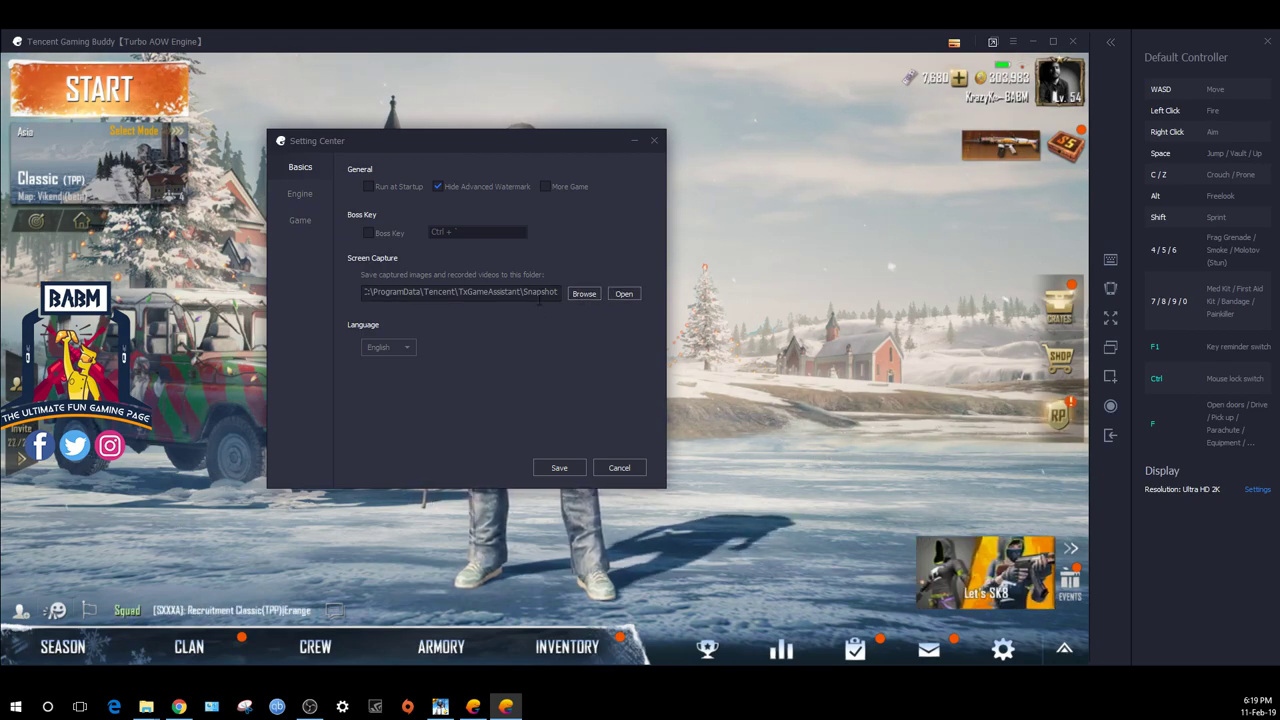
left_click(299, 197)
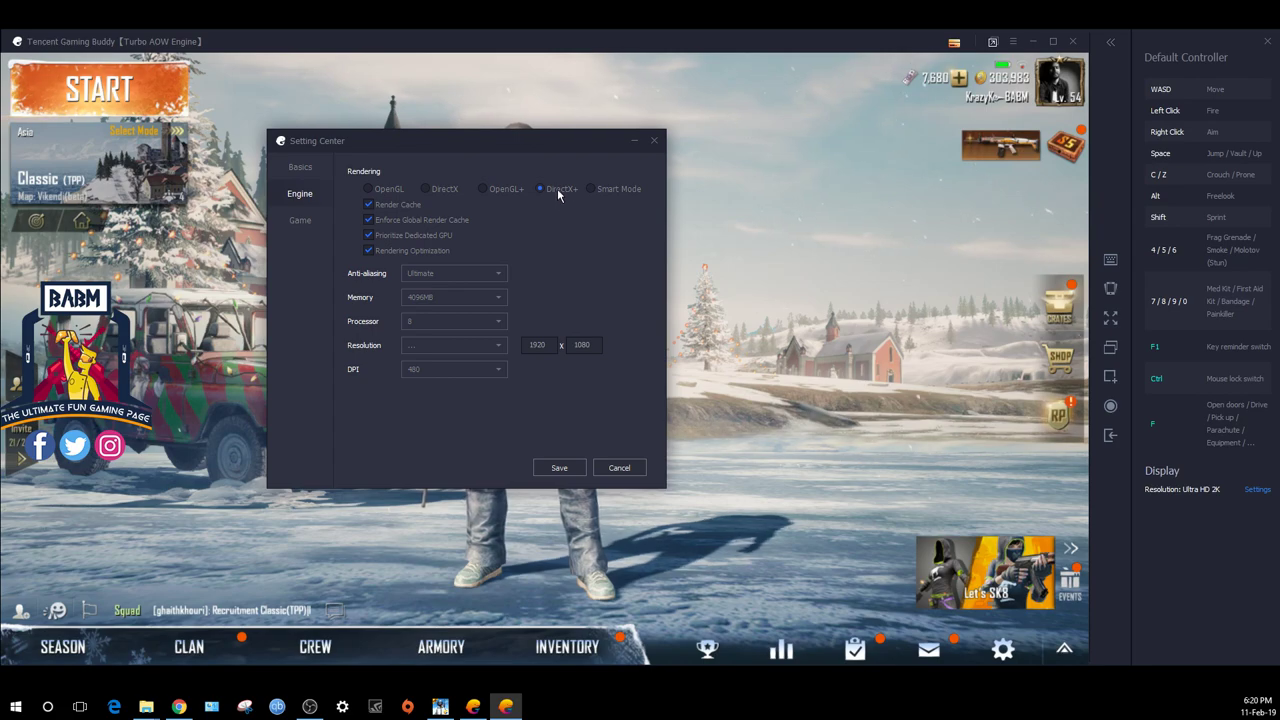
mouse_move(560, 188)
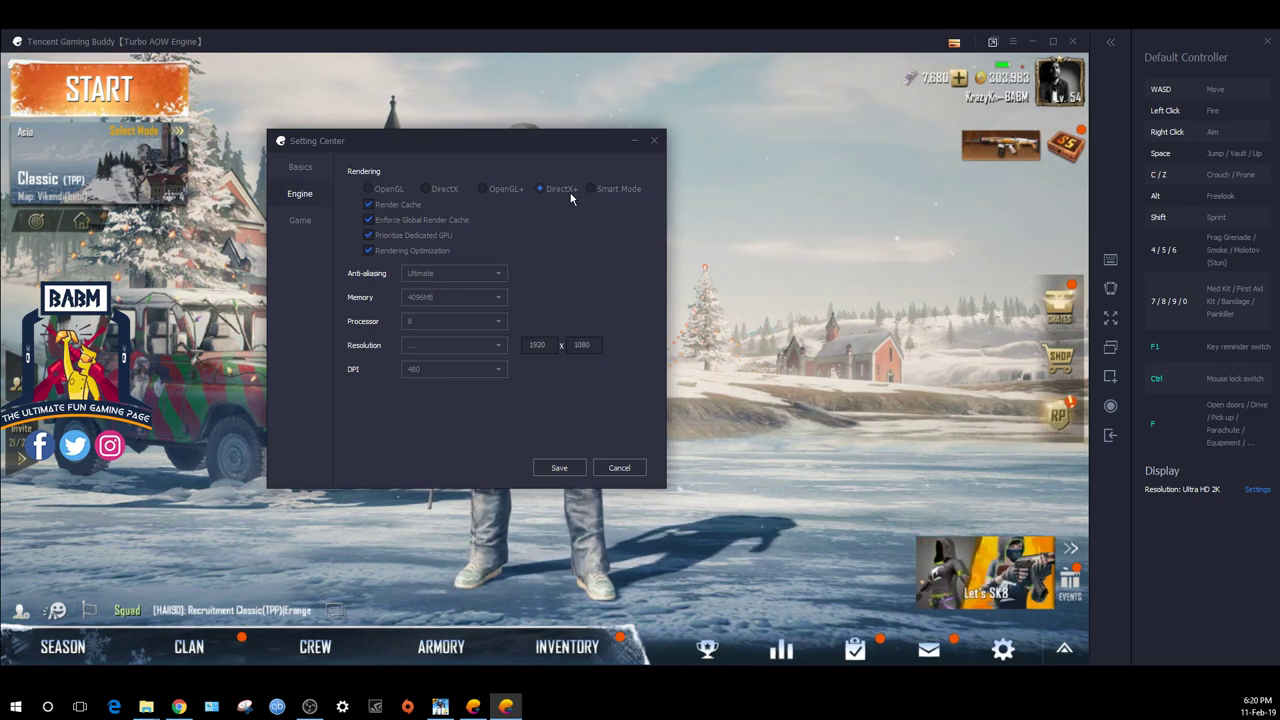
mouse_move(417, 206)
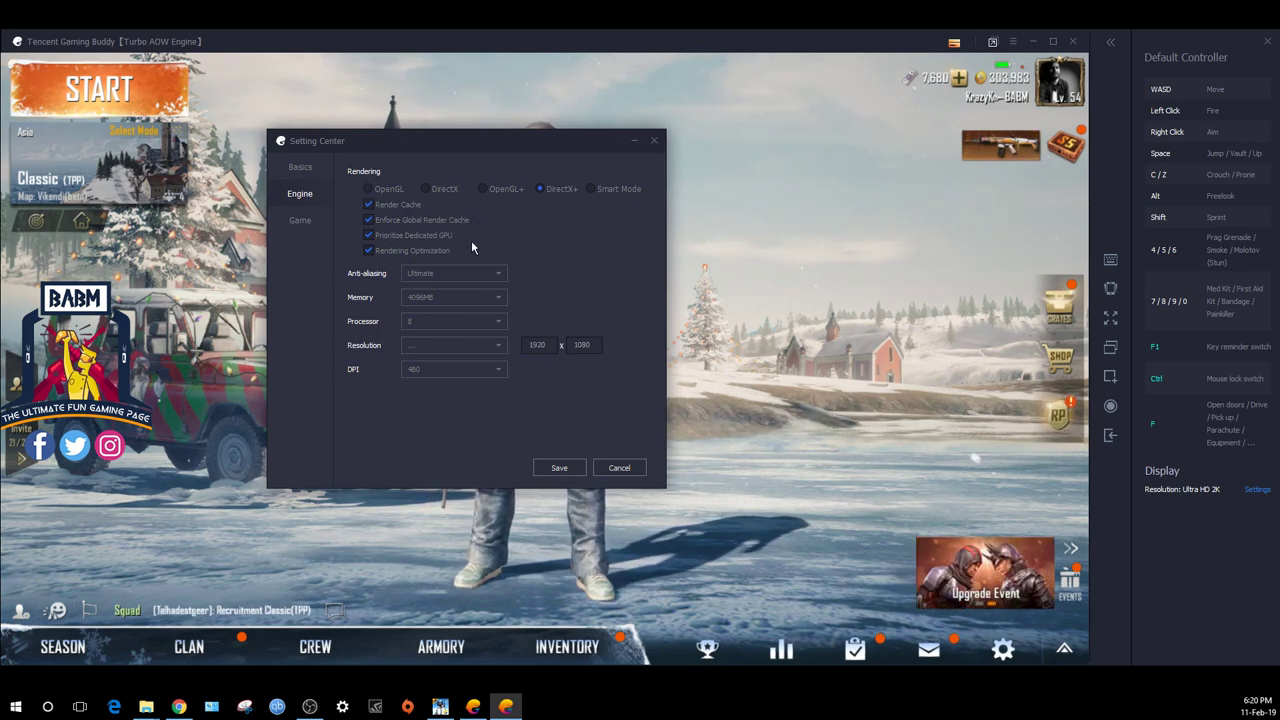
mouse_move(450, 238)
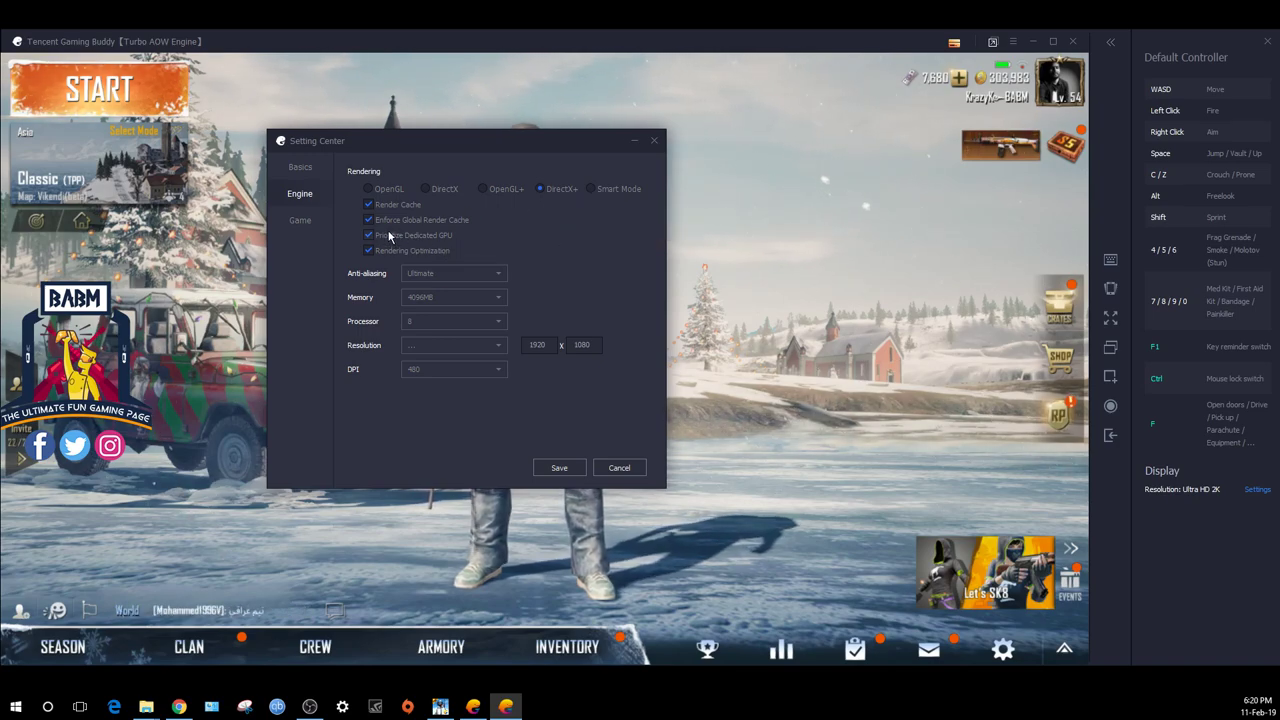
mouse_move(393, 238)
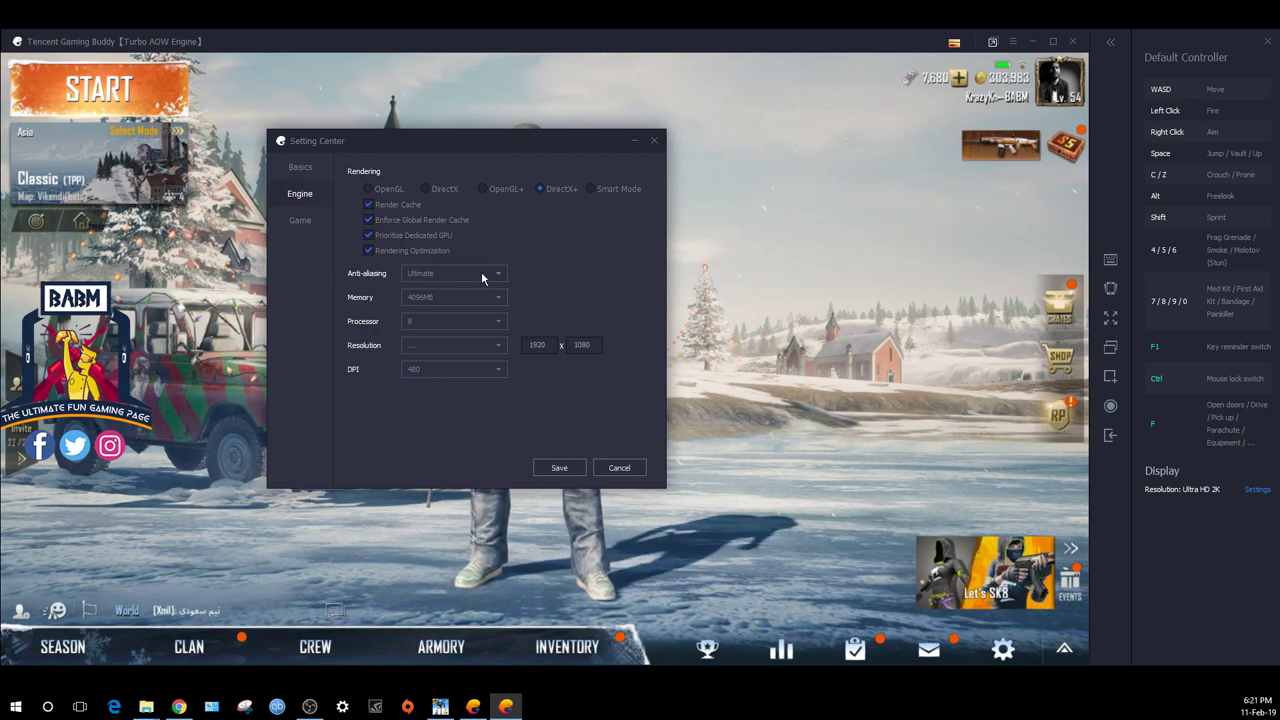
Examine the available anti-aliasing, memory and processor choices in the engine settings.
left_click(481, 272)
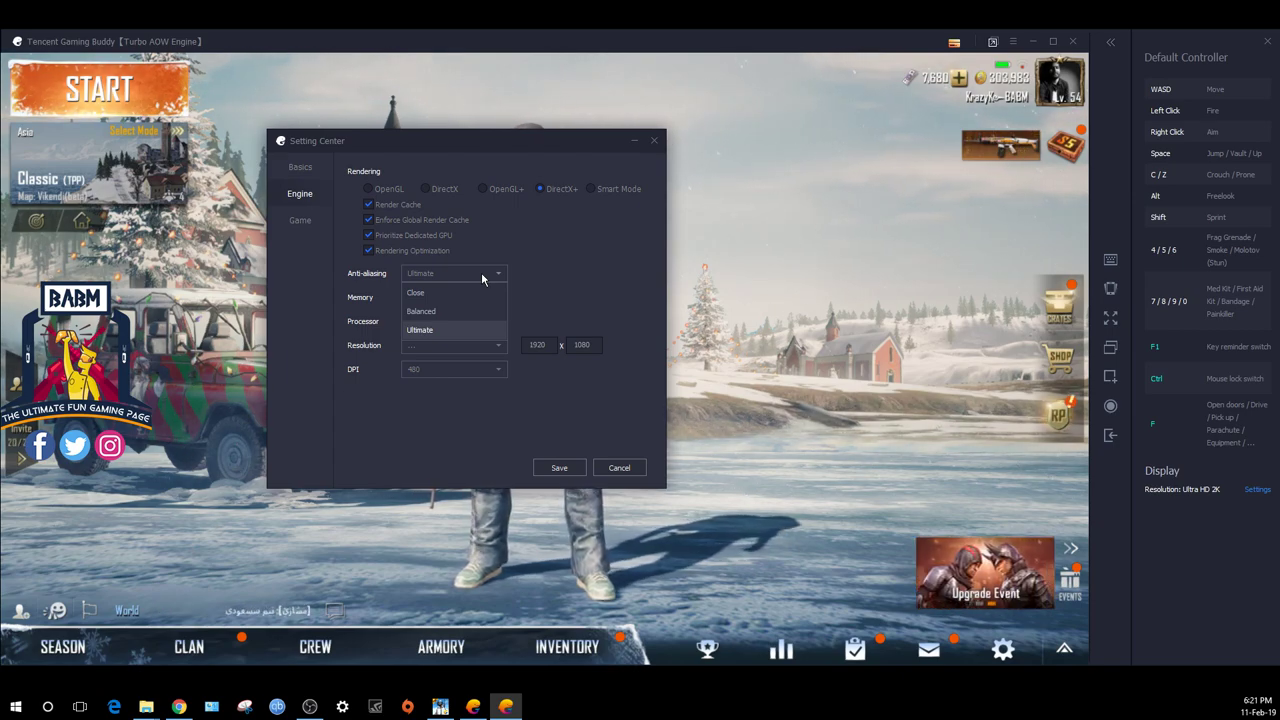
left_click(481, 272)
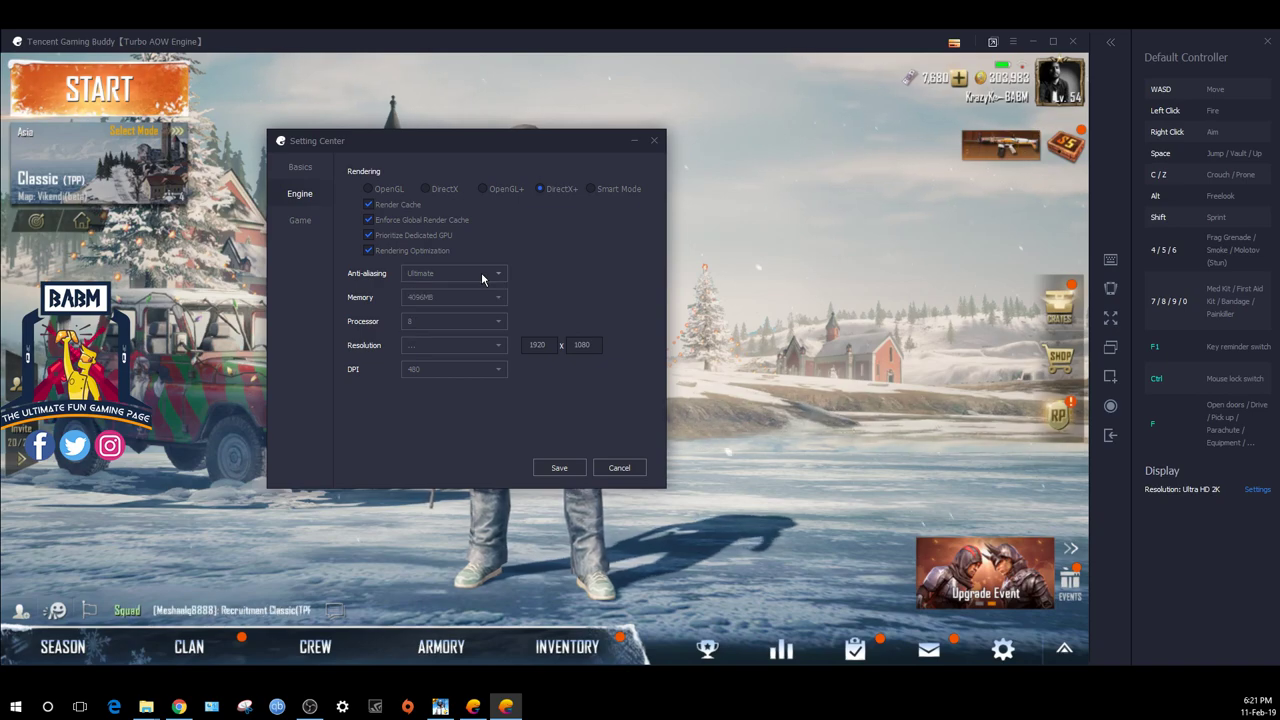
left_click(481, 272)
left_click(481, 272)
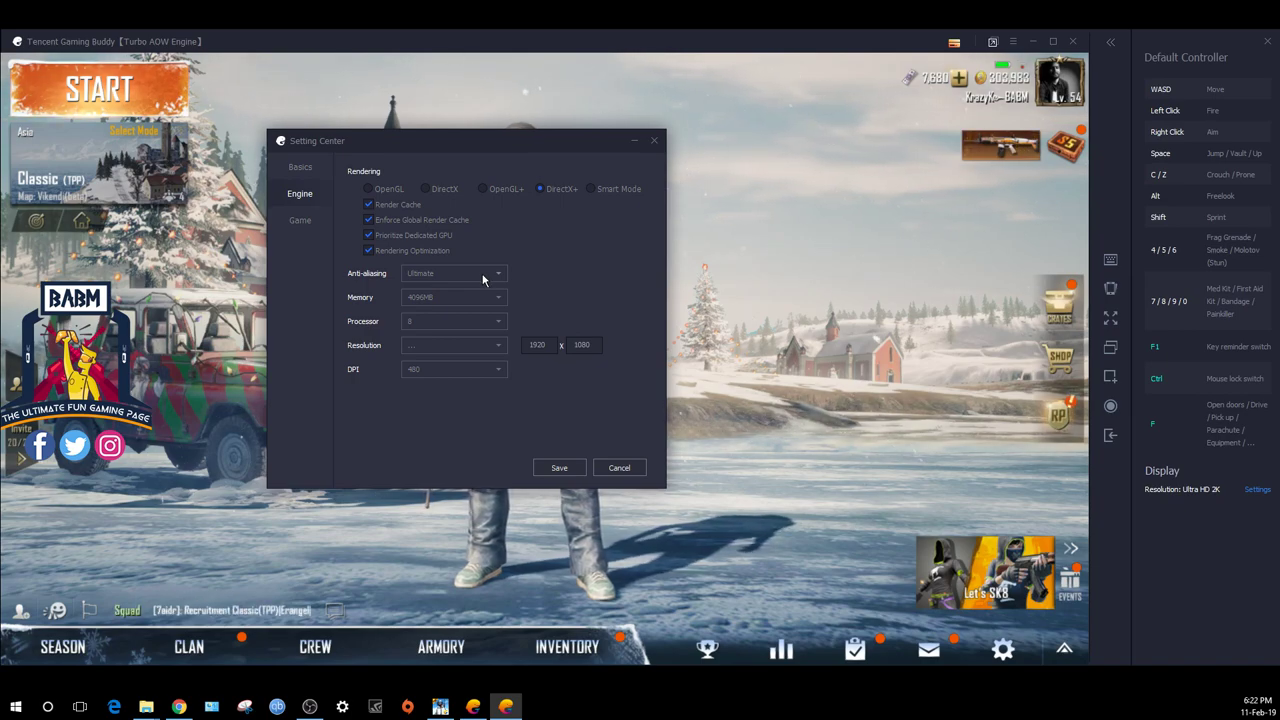
left_click(475, 297)
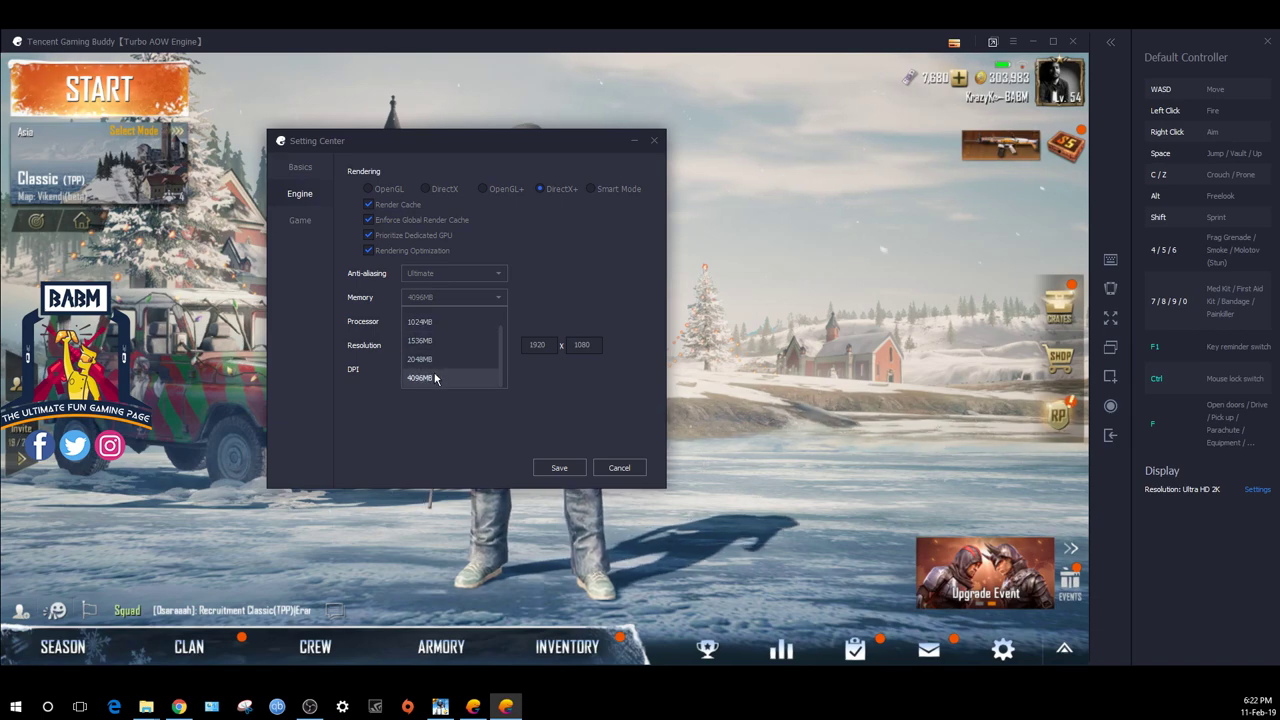
left_click(483, 297)
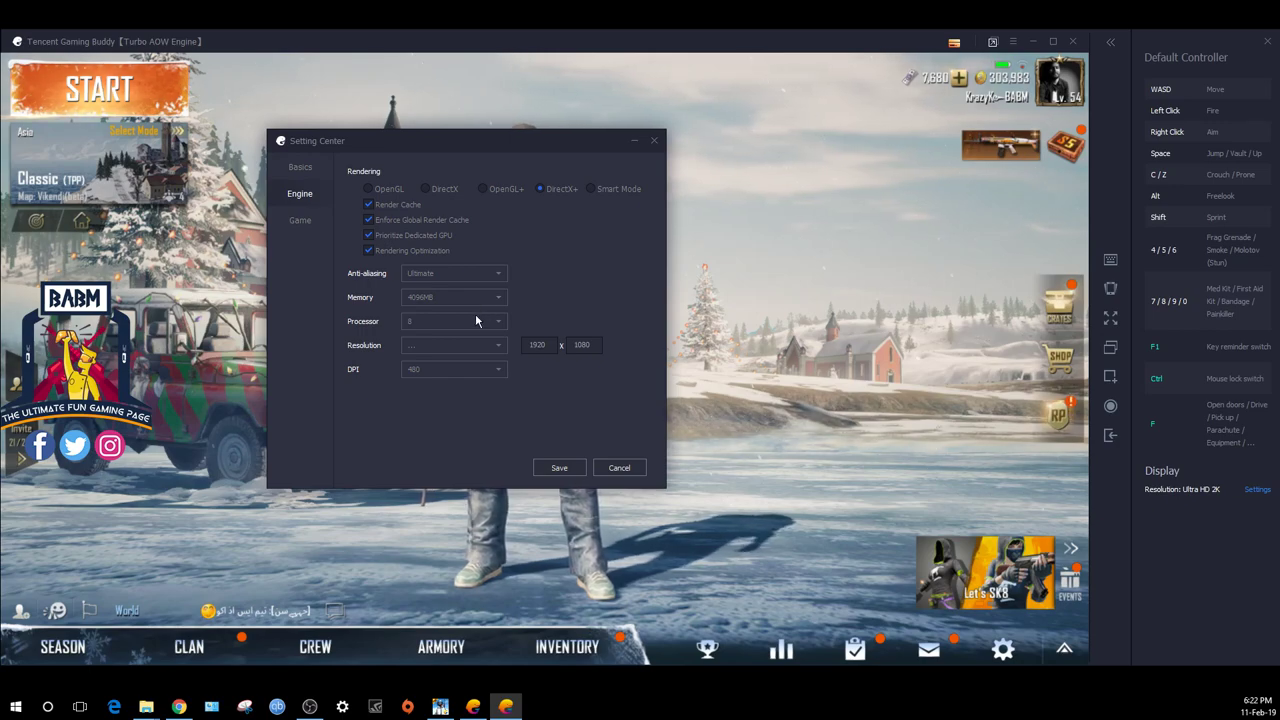
left_click(471, 322)
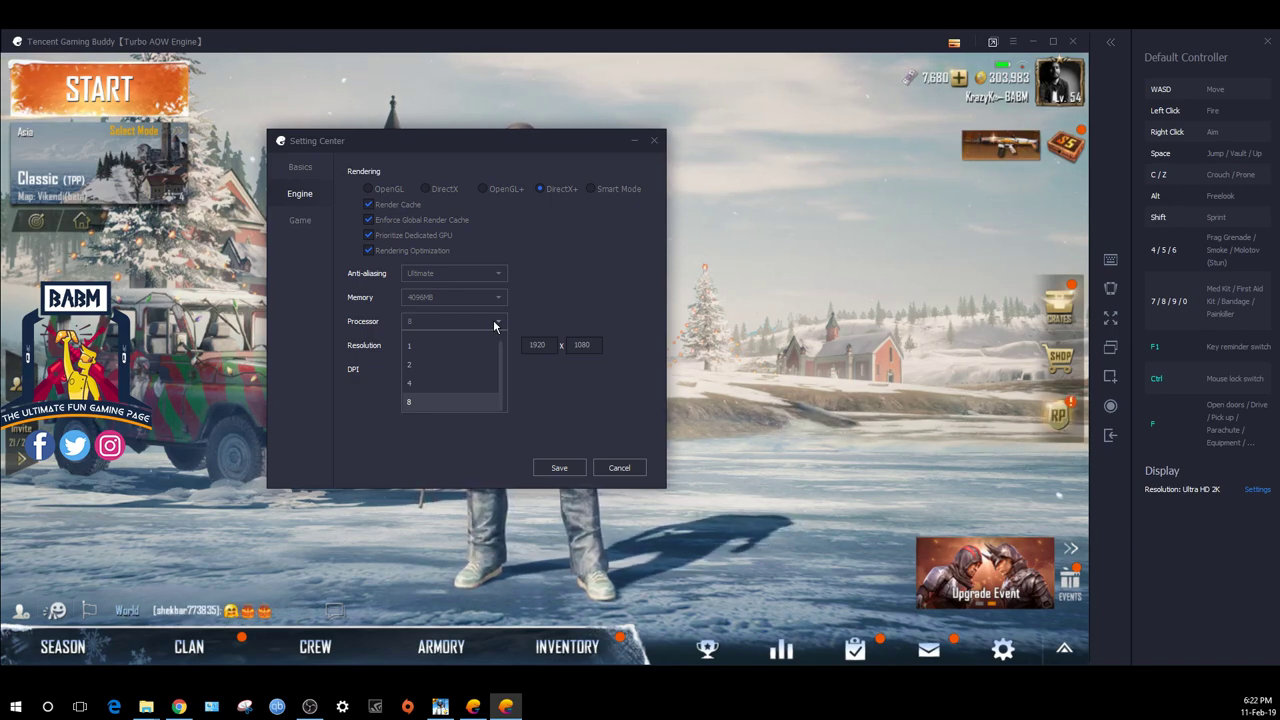
left_click(500, 326)
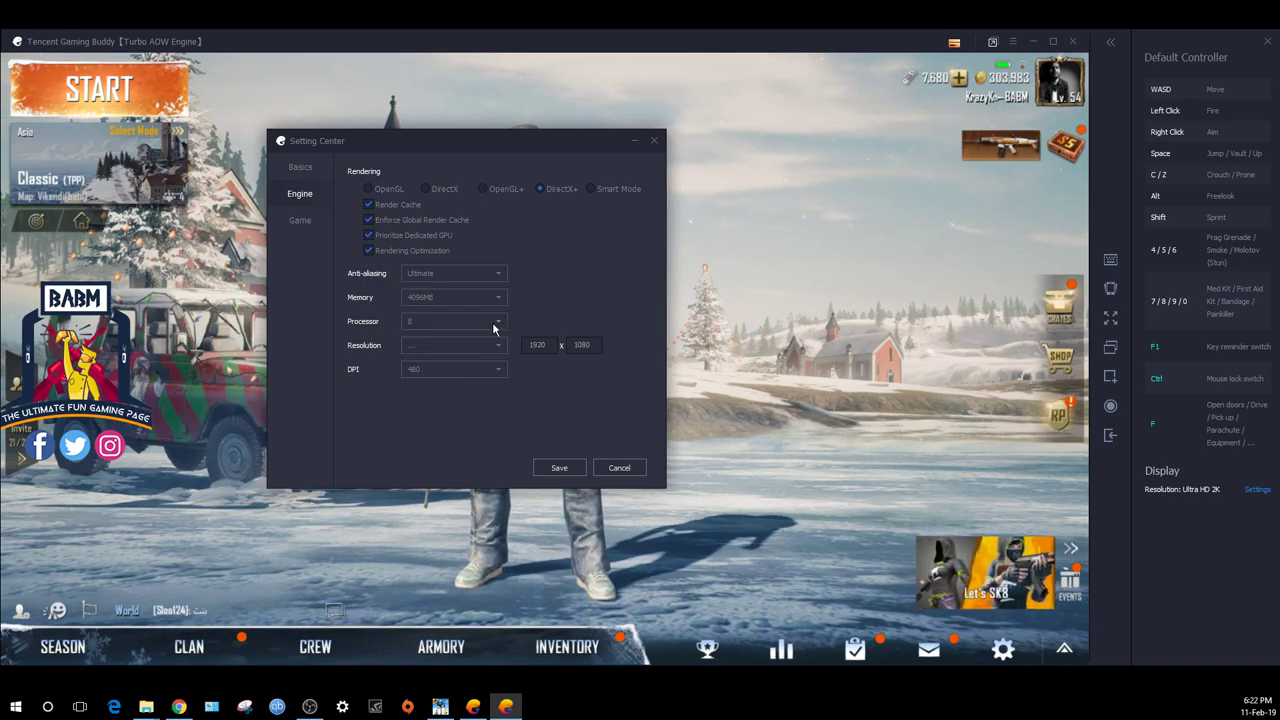
Examine the available resolution and DPI choices in the engine settings.
left_click(478, 347)
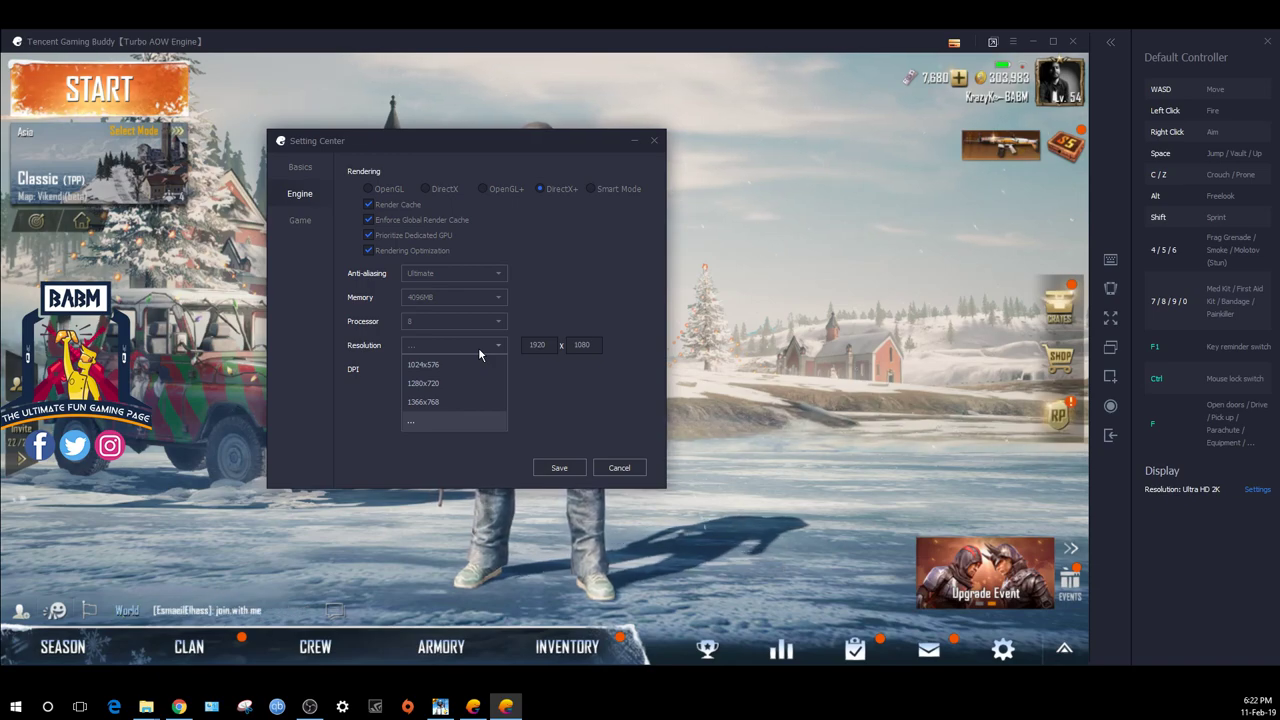
left_click(478, 350)
left_click(498, 352)
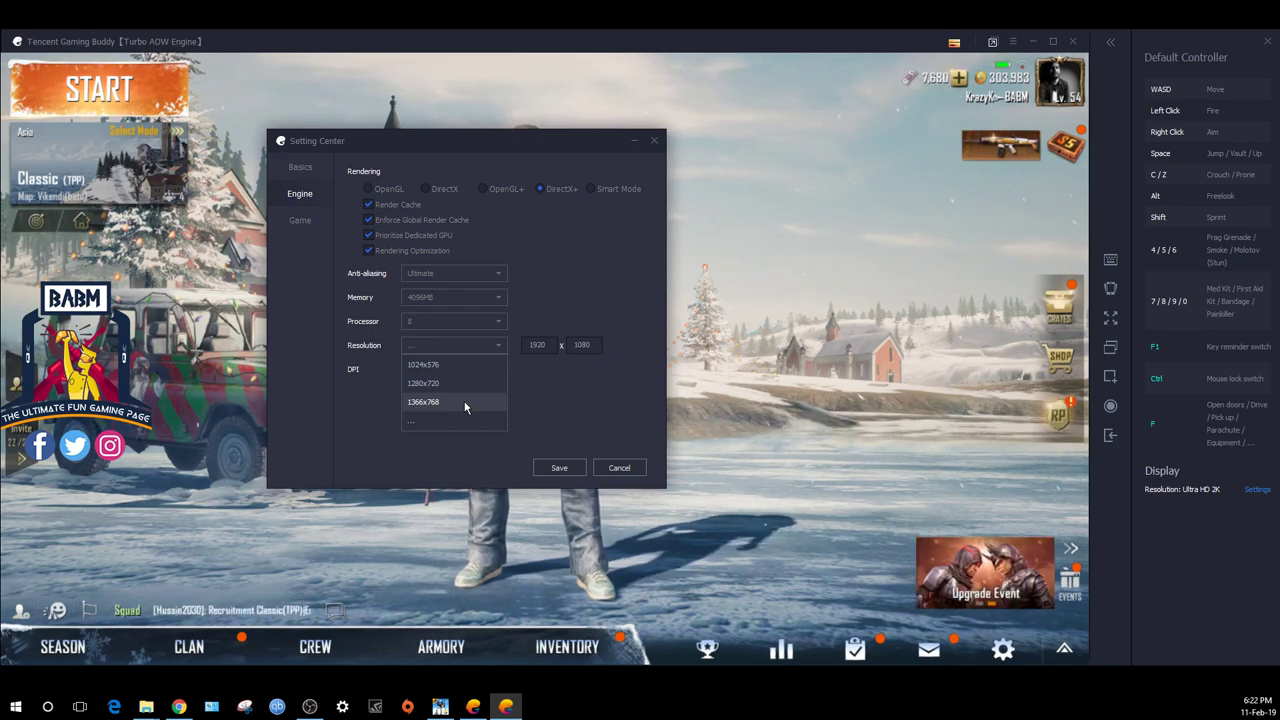
left_click(481, 346)
left_click(491, 371)
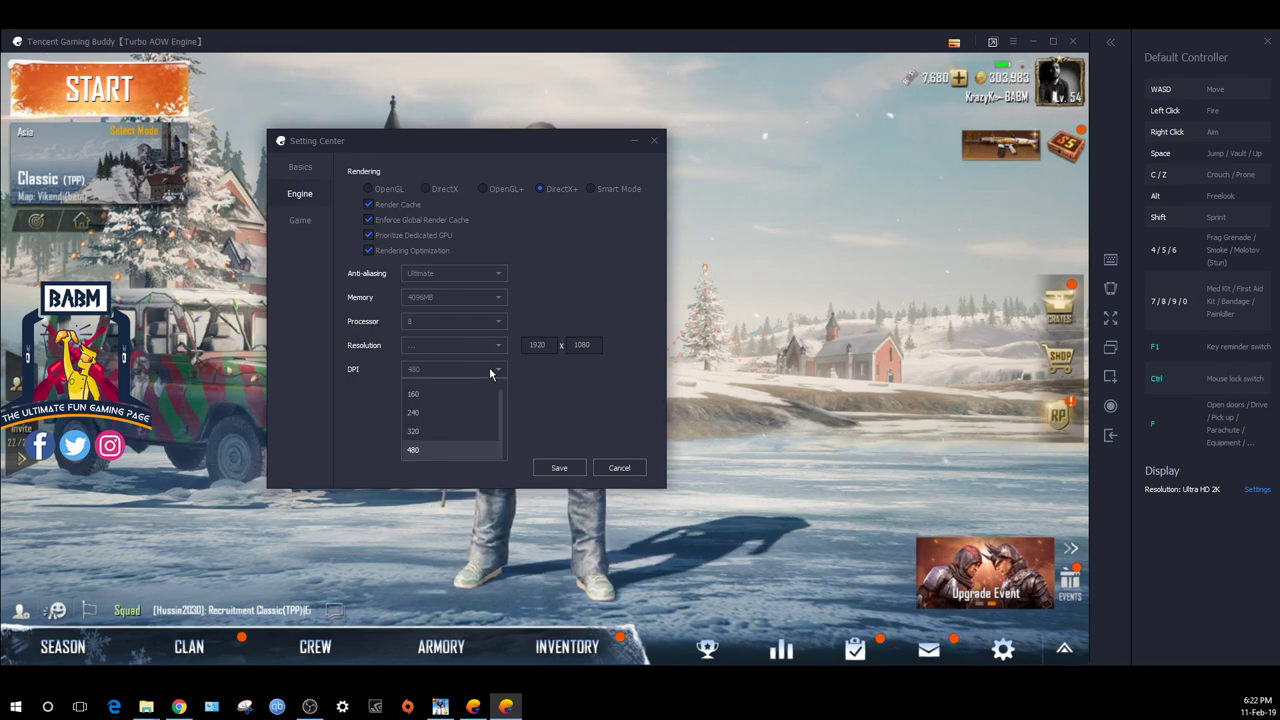
left_click(490, 369)
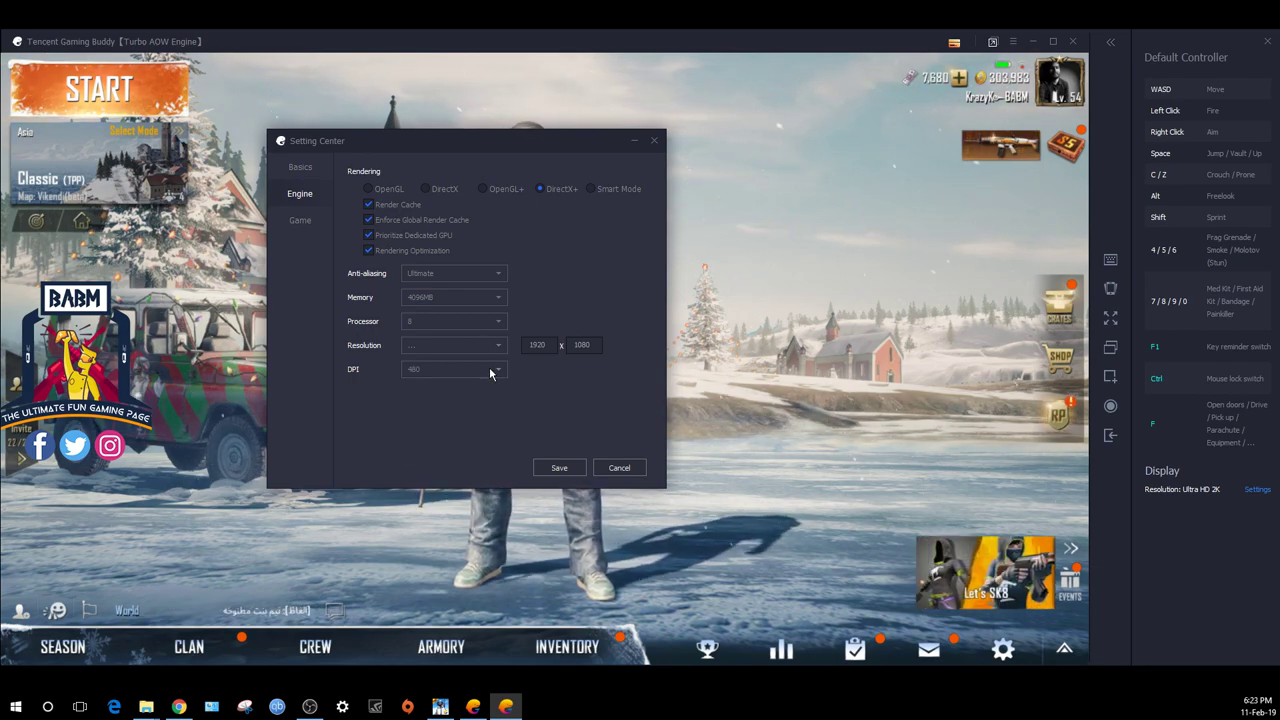
Set the PUBG MOBILE gaming resolution to HD 1080P and save the emulator settings.
left_click(300, 223)
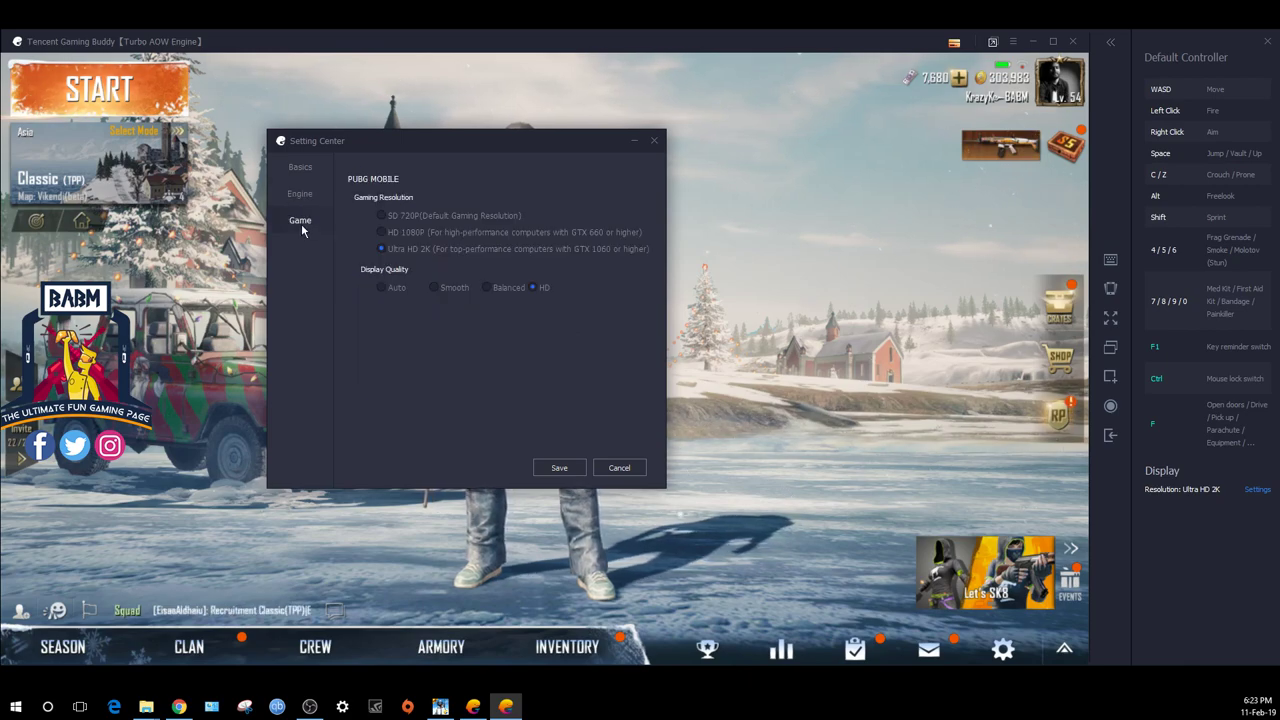
left_click(420, 231)
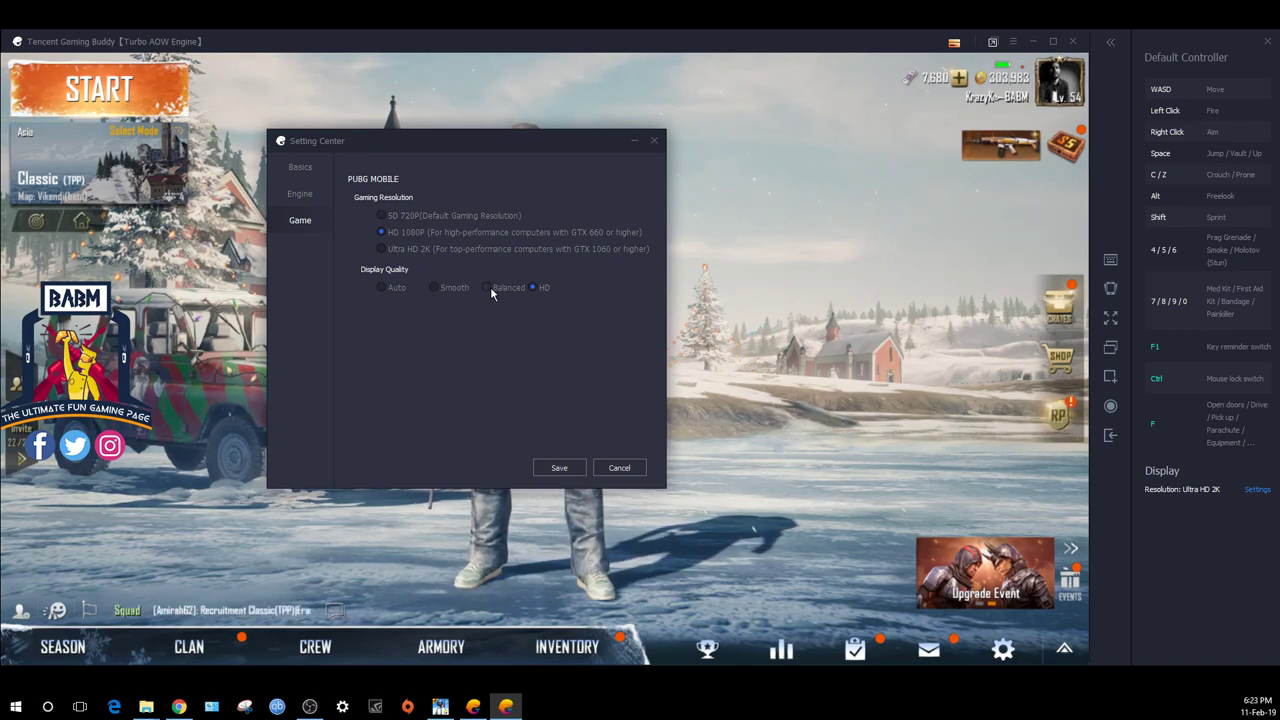
left_click(560, 468)
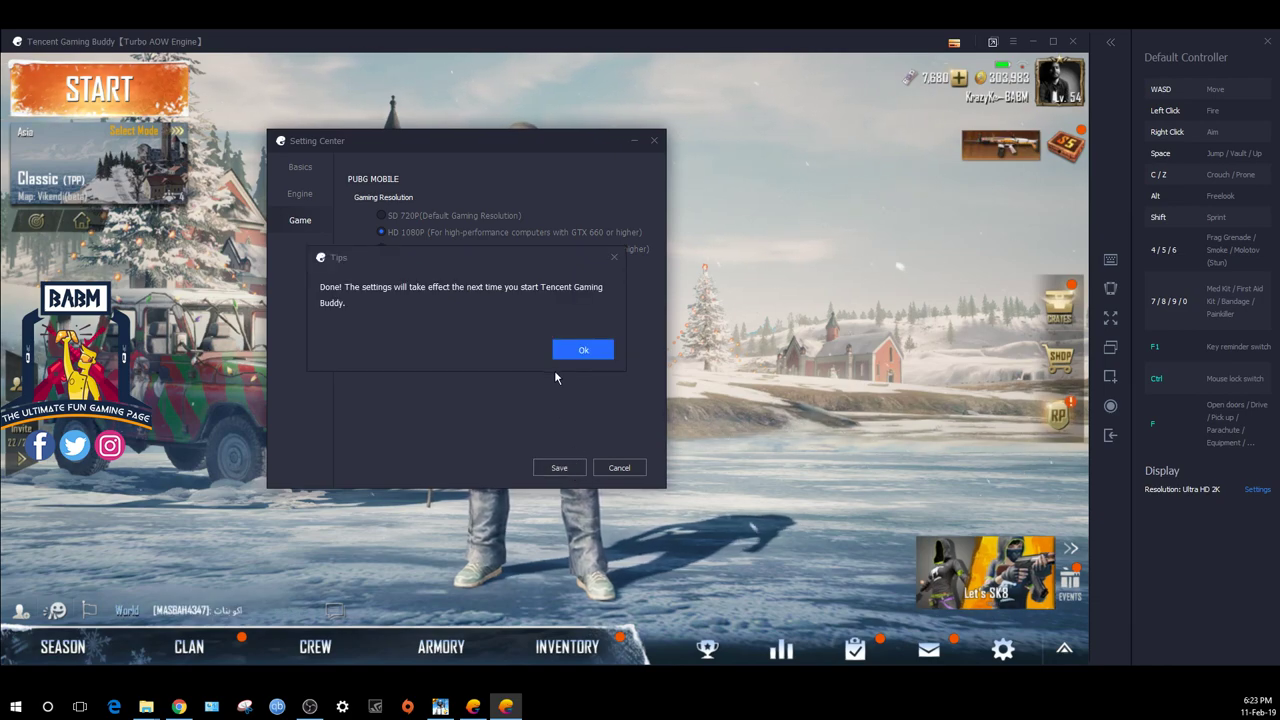
left_click(580, 352)
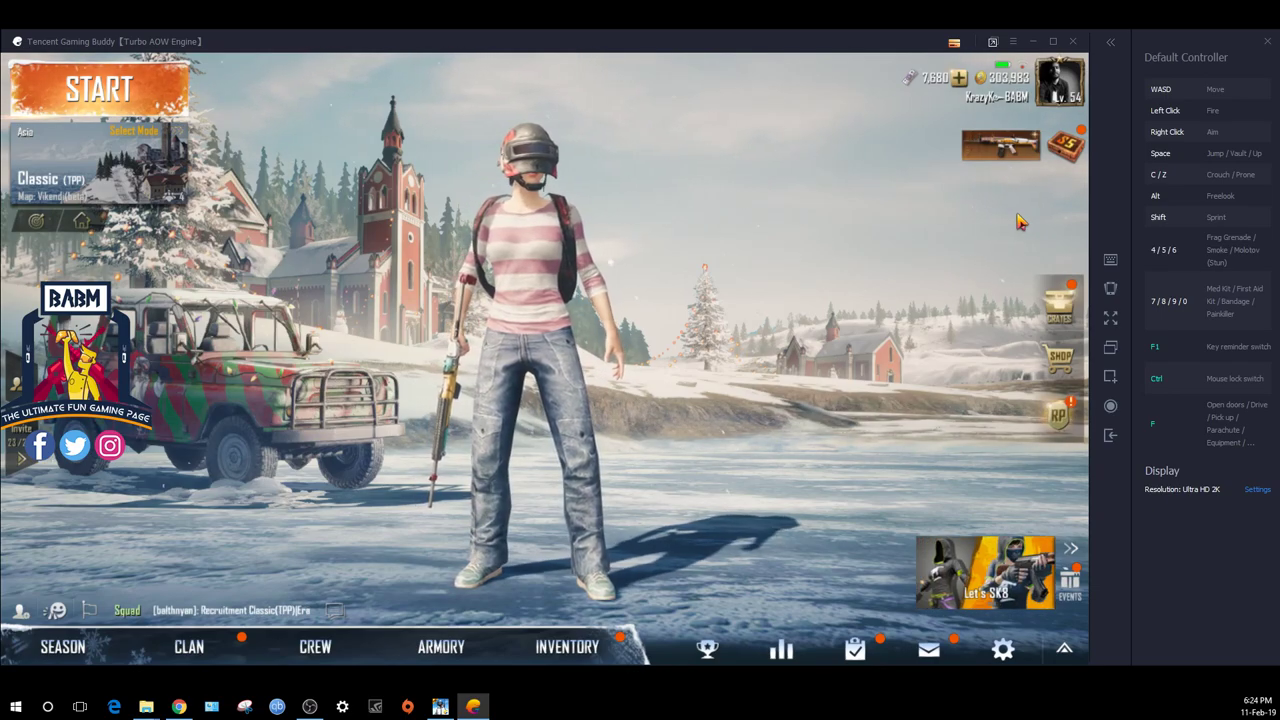
Open the game's control layout customization with the keyboard mapping editor over it and align the WASD wheel with the movement joystick.
left_click(1000, 652)
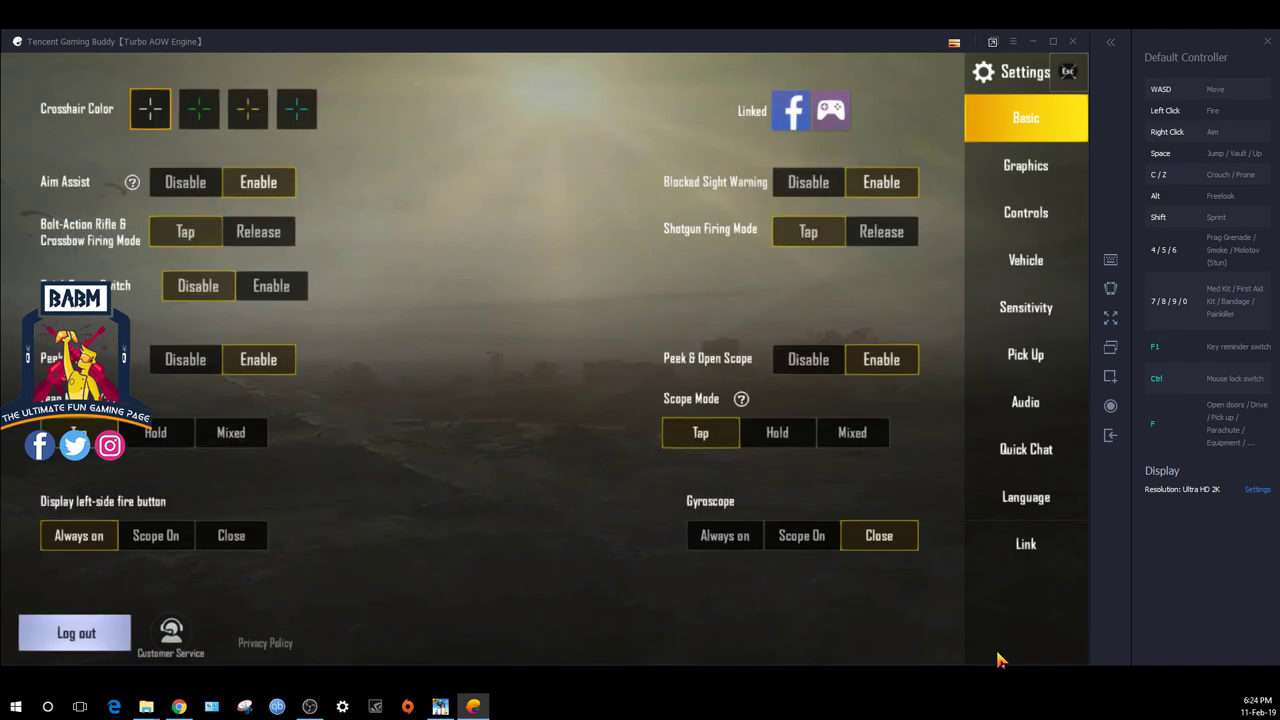
left_click(1036, 228)
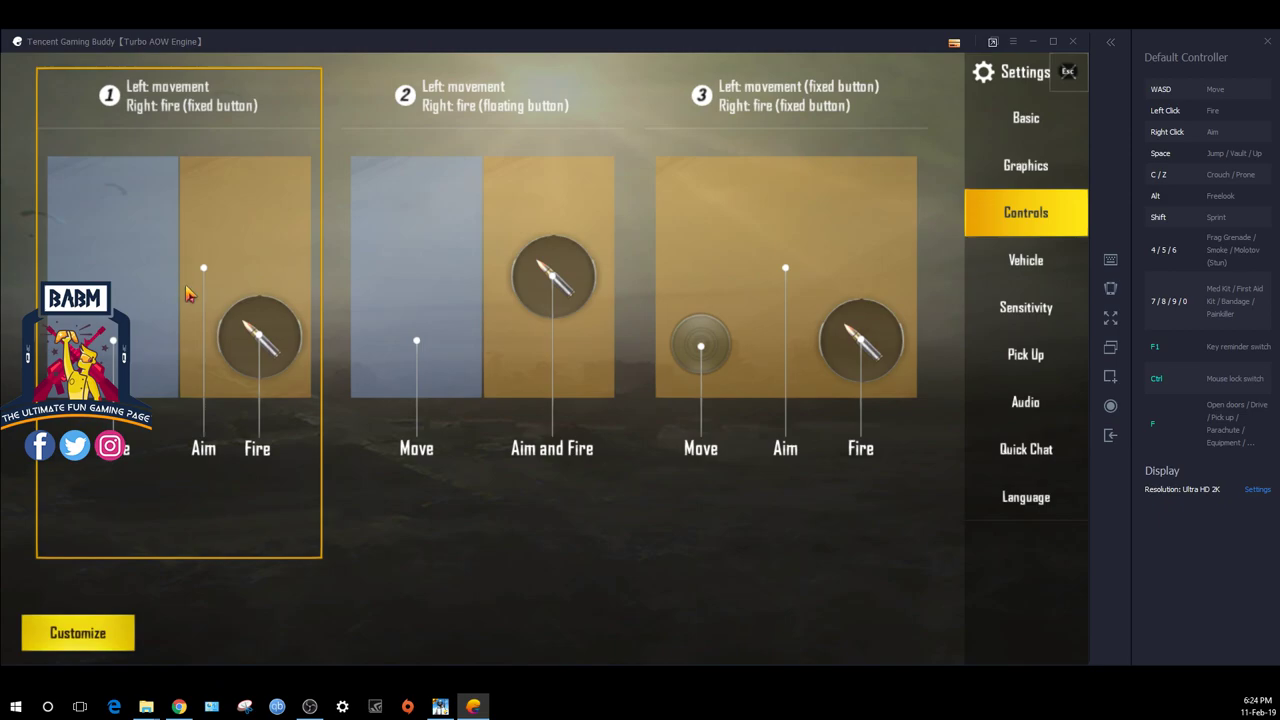
left_click(89, 649)
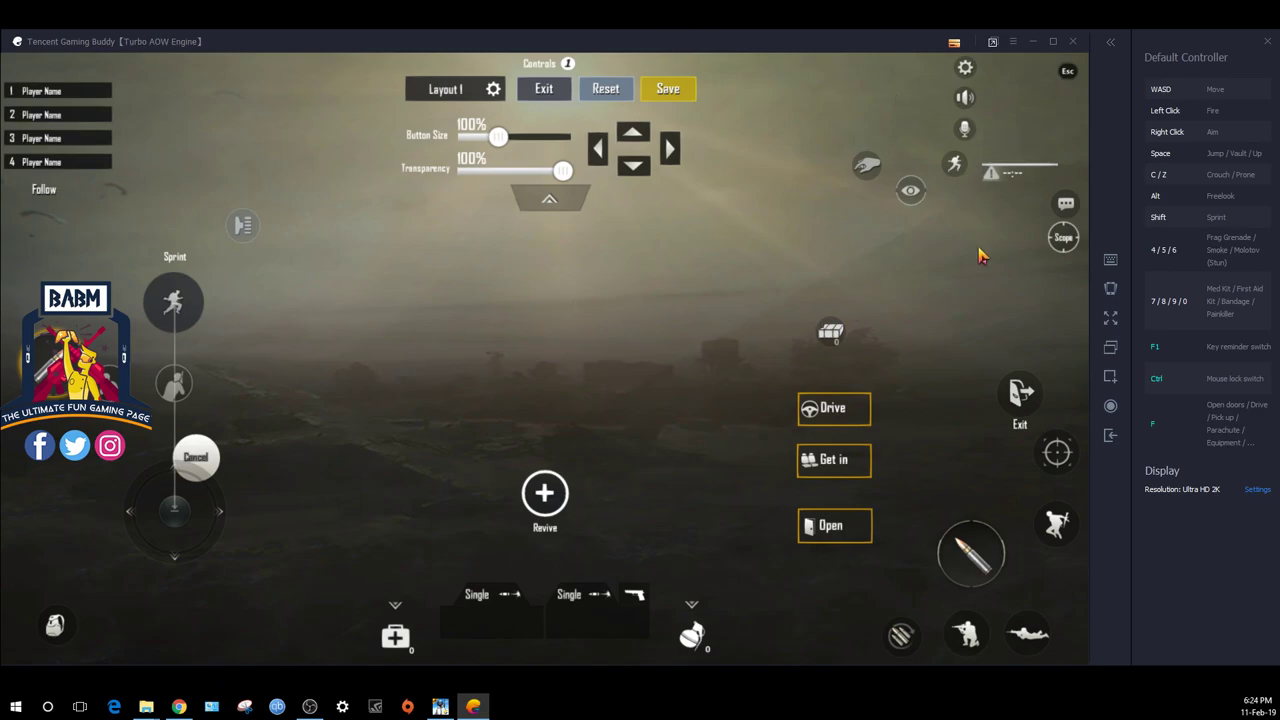
left_click(1111, 263)
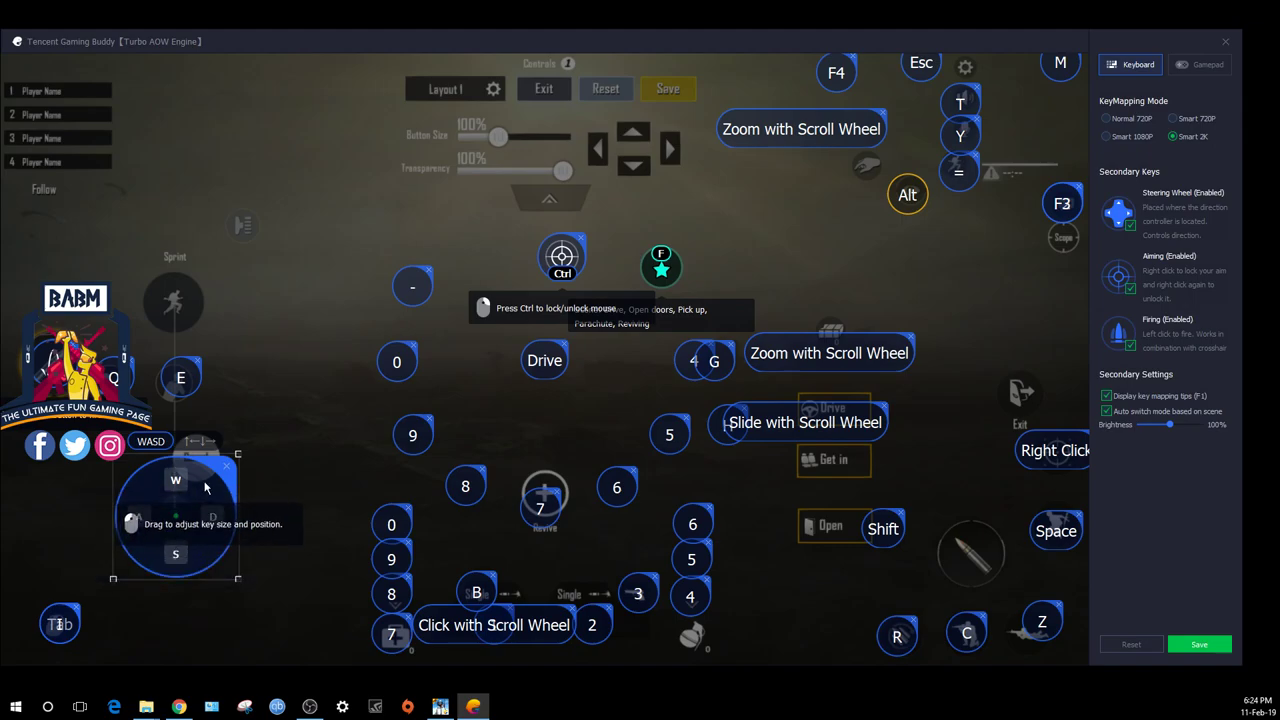
mouse_move(210, 479)
left_mouse_down()
mouse_move(318, 382)
mouse_move(202, 479)
left_mouse_up()
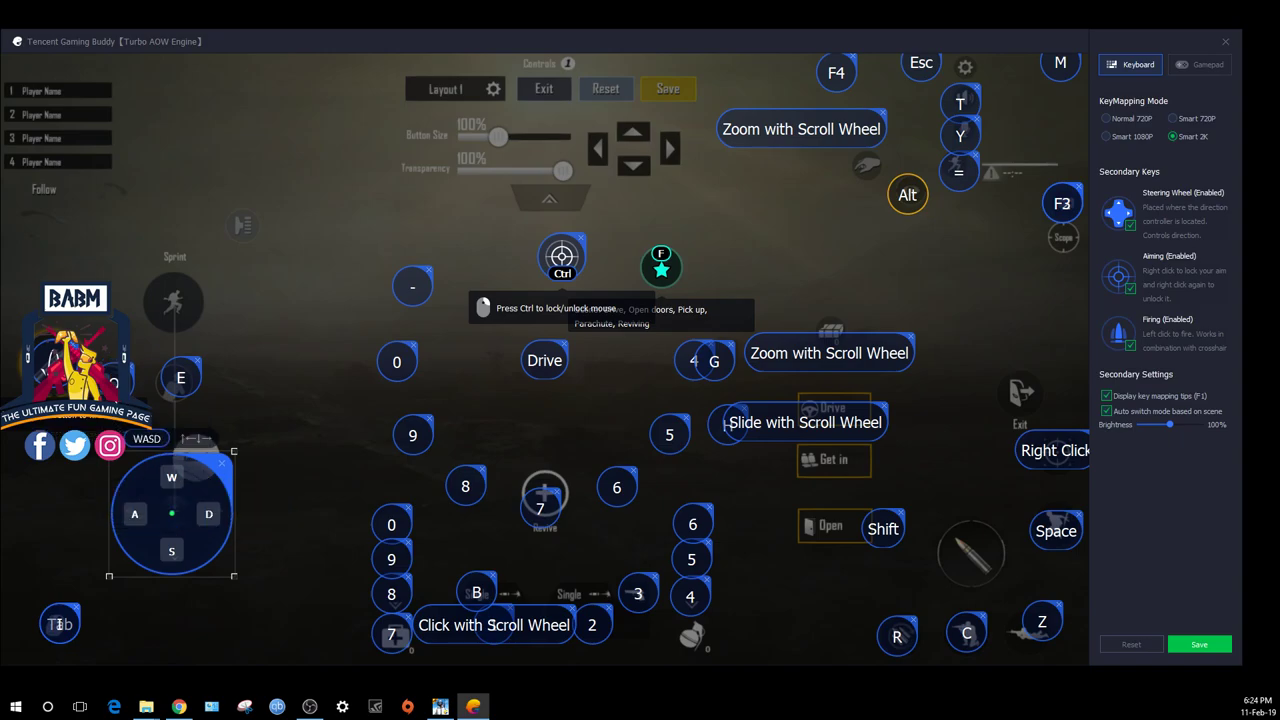
Align the E marker with the lean button, 7 with Revive, and Click with Scroll Wheel with the weapon slots.
left_click_drag(180, 379, 175, 387)
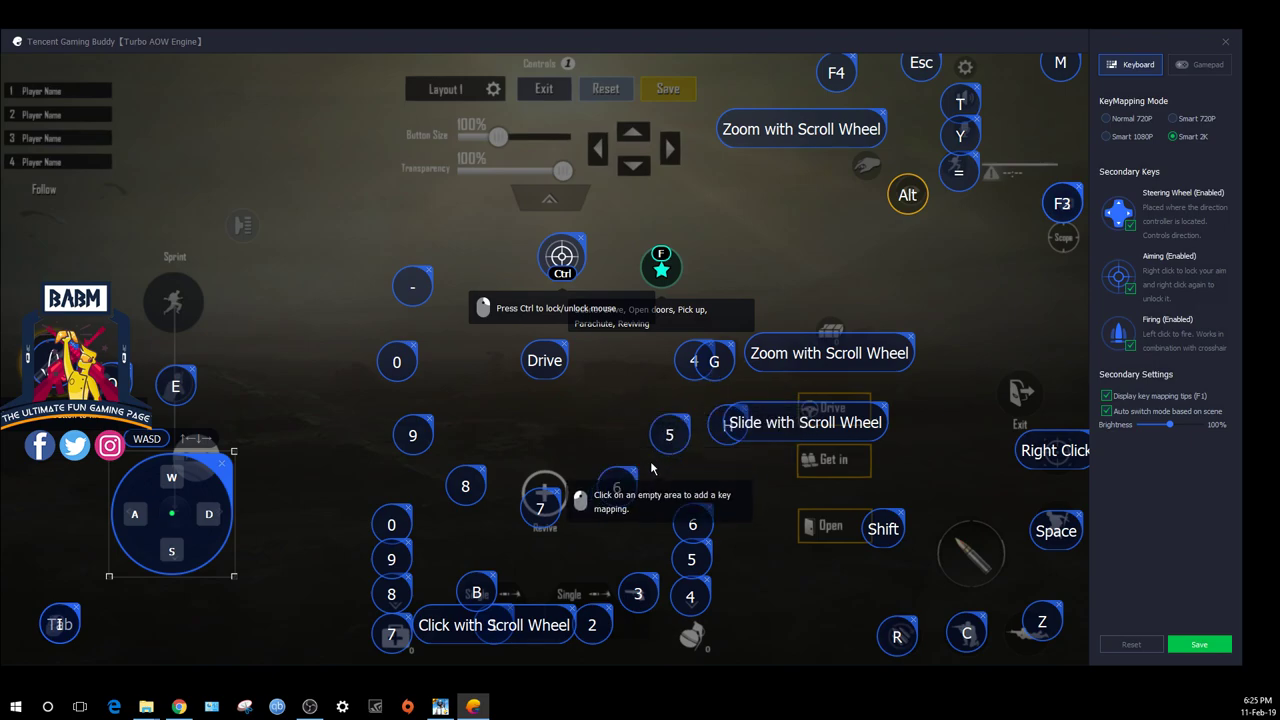
left_click_drag(540, 512, 545, 505)
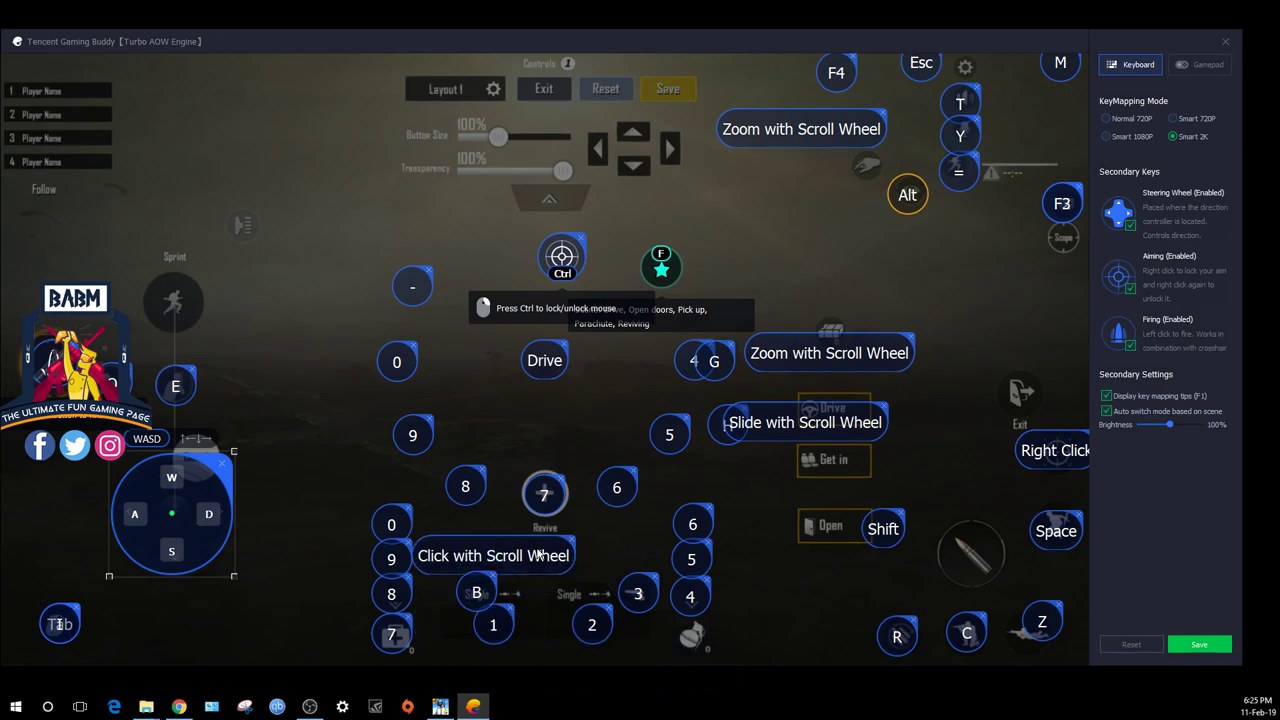
left_click_drag(540, 551, 541, 543)
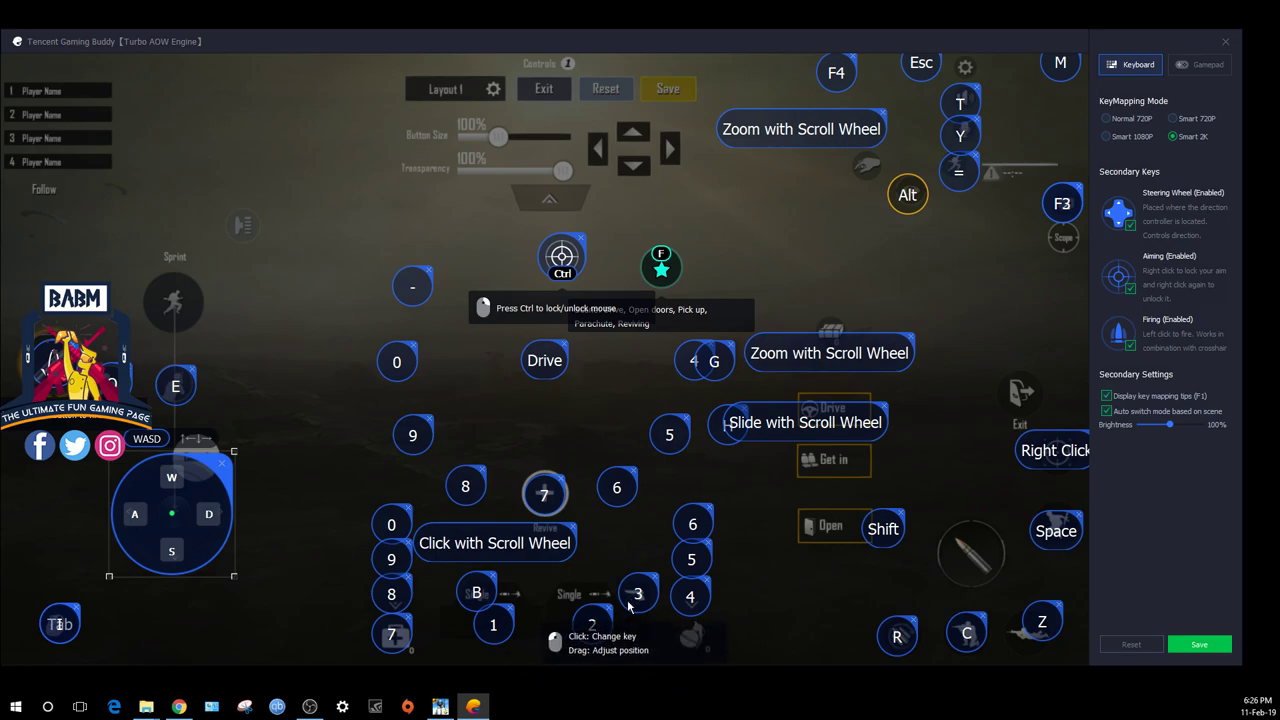
left_click_drag(527, 543, 553, 637)
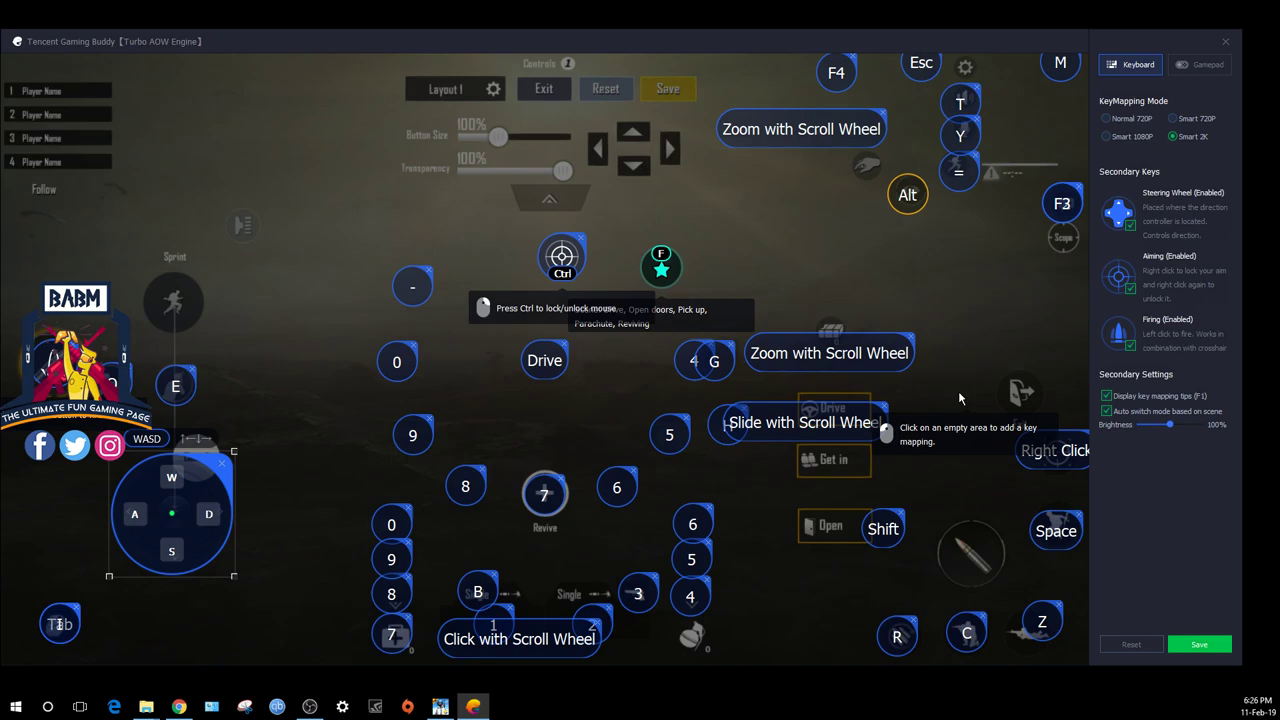
Place the Shift marker on the Sprint button and centre the Alt marker on the freelook eye.
left_click_drag(883, 528, 182, 310)
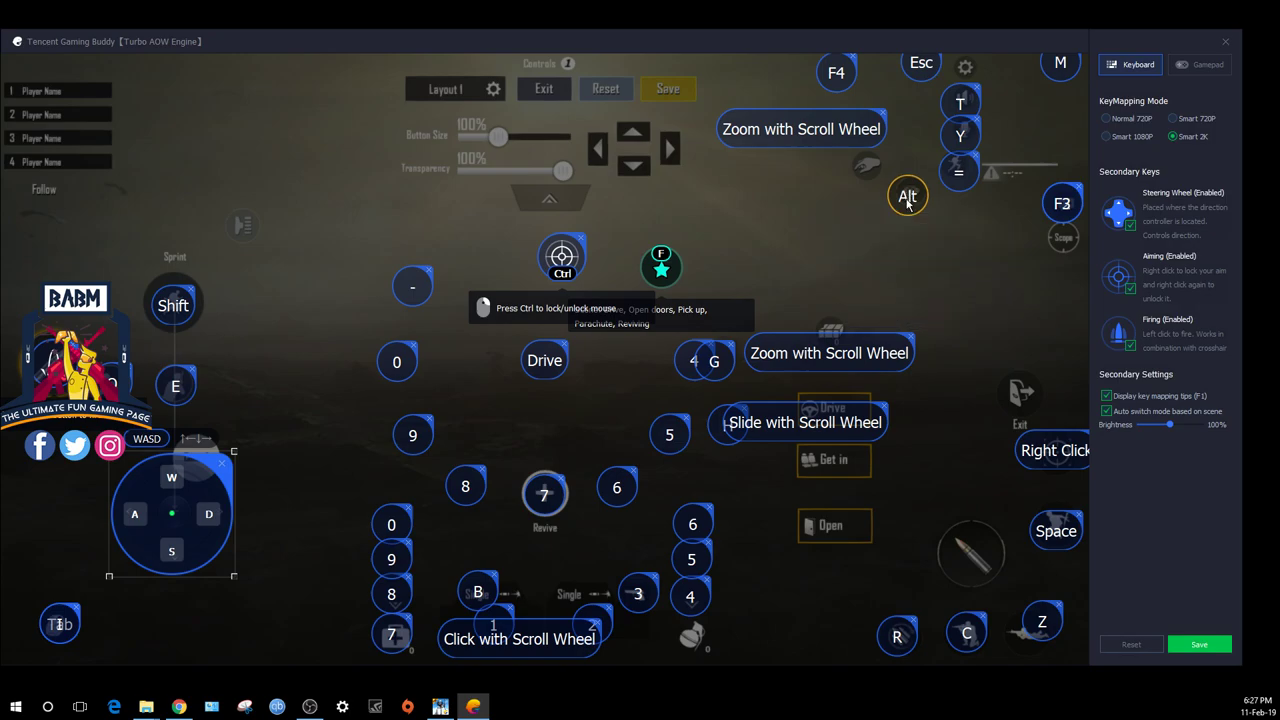
left_click_drag(907, 195, 923, 262)
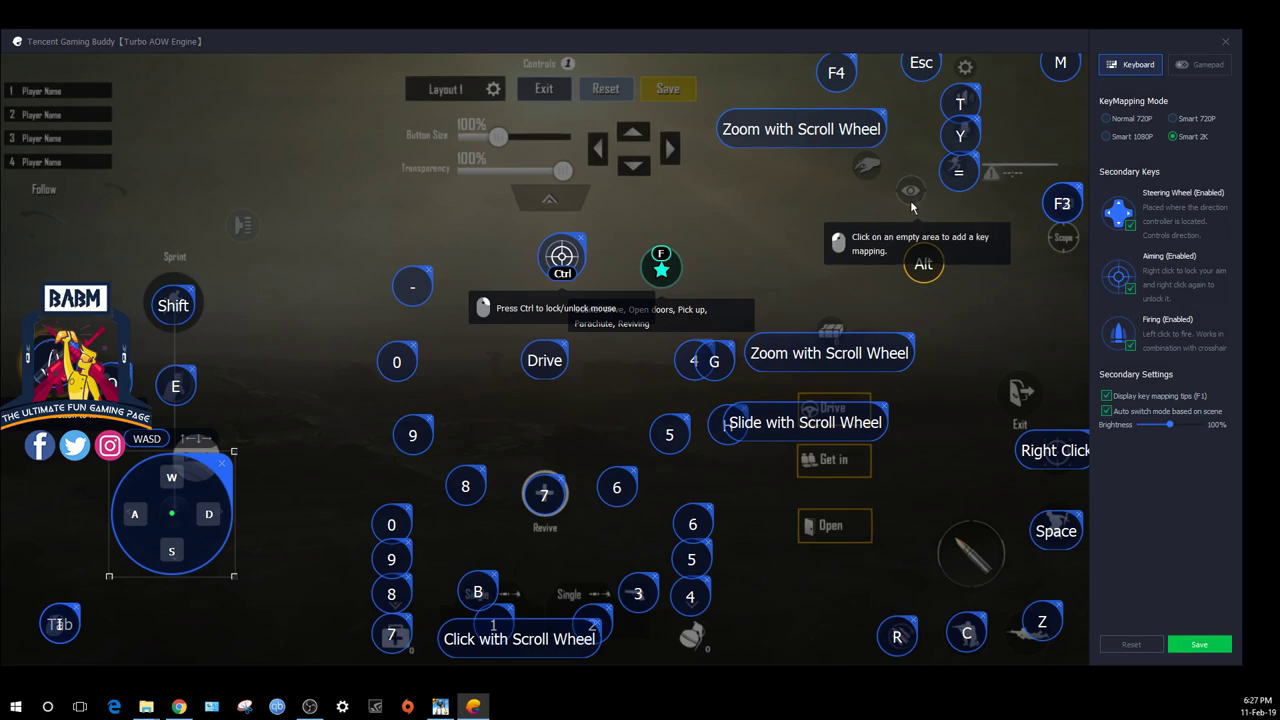
left_click_drag(923, 265, 912, 199)
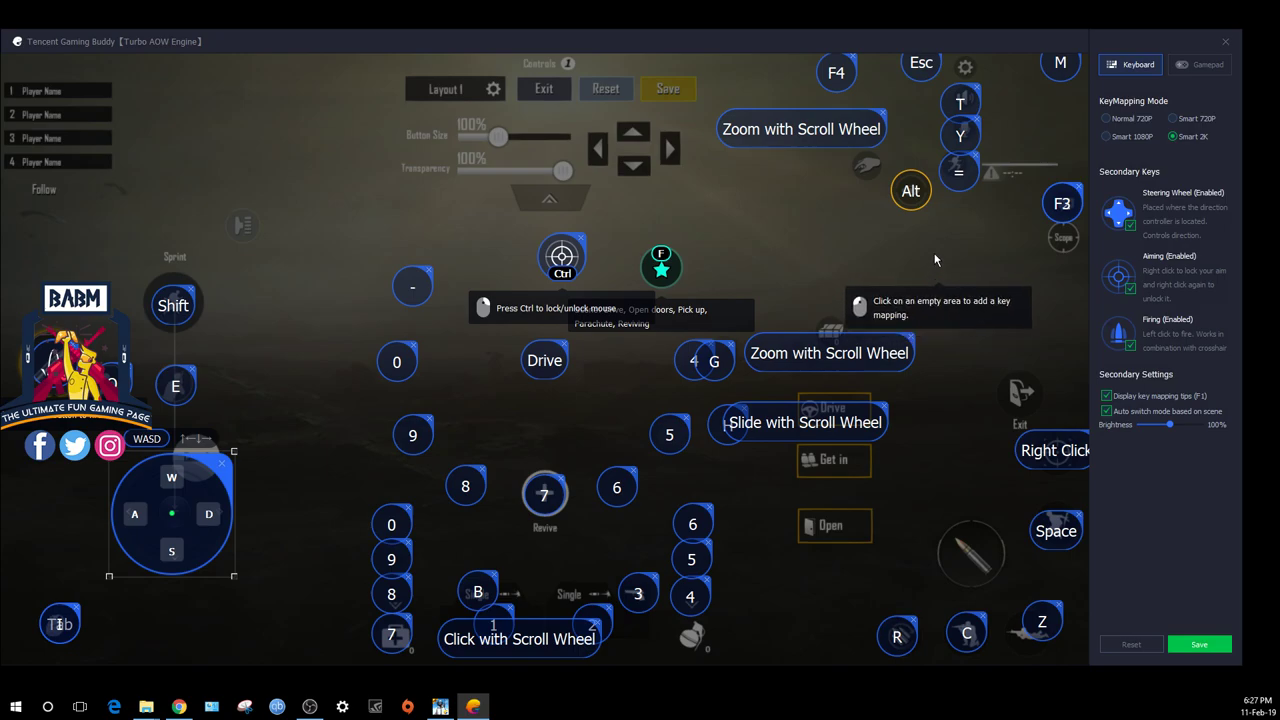
Realign the T, Y and = markers with their icons and place F2 on chat, F3 below =, and F4 on Follow.
left_click_drag(968, 103, 967, 128)
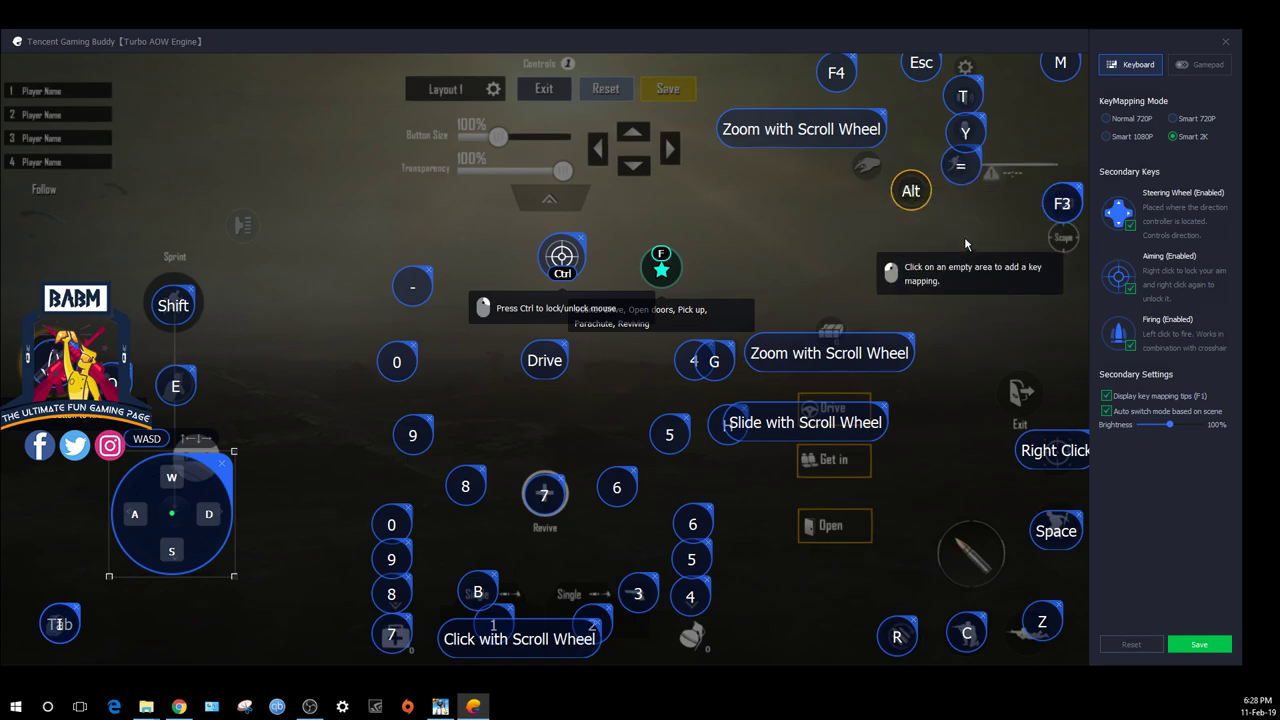
left_click_drag(1062, 205, 985, 226)
mouse_move(1063, 212)
left_mouse_down()
mouse_move(1064, 200)
mouse_move(1066, 214)
left_mouse_up()
left_click_drag(988, 228, 965, 252)
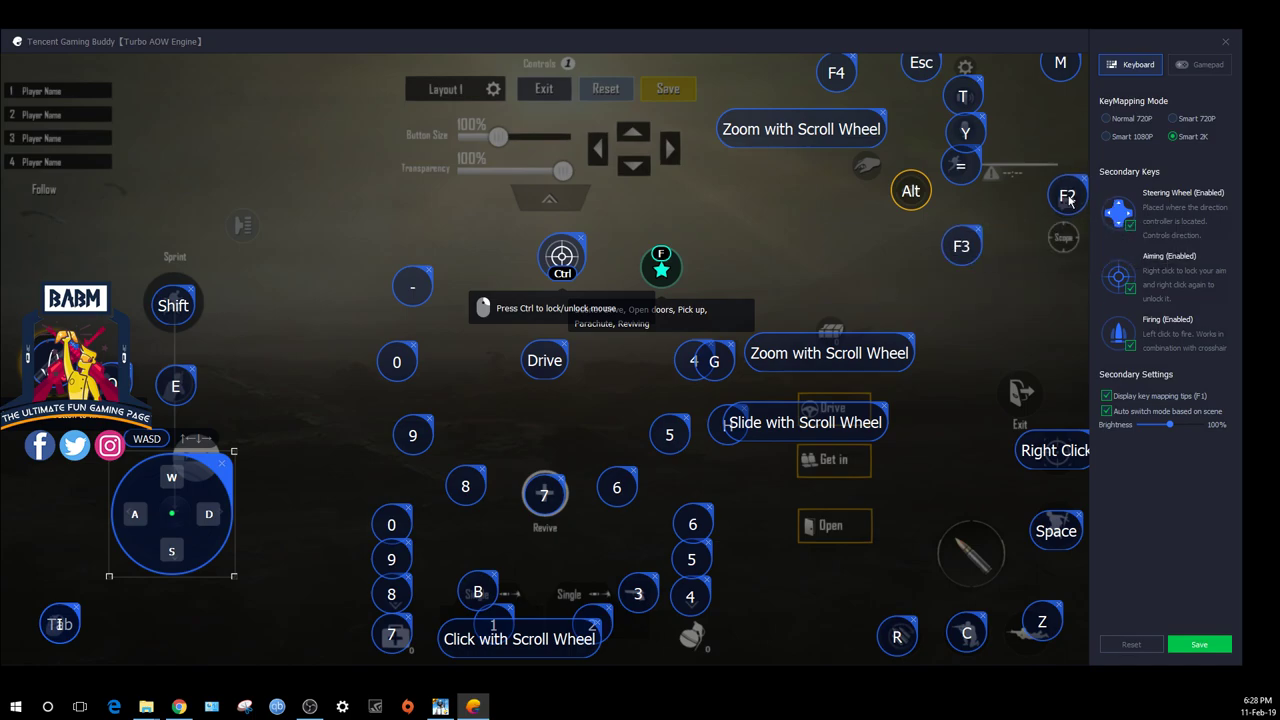
left_click_drag(1066, 210, 1066, 206)
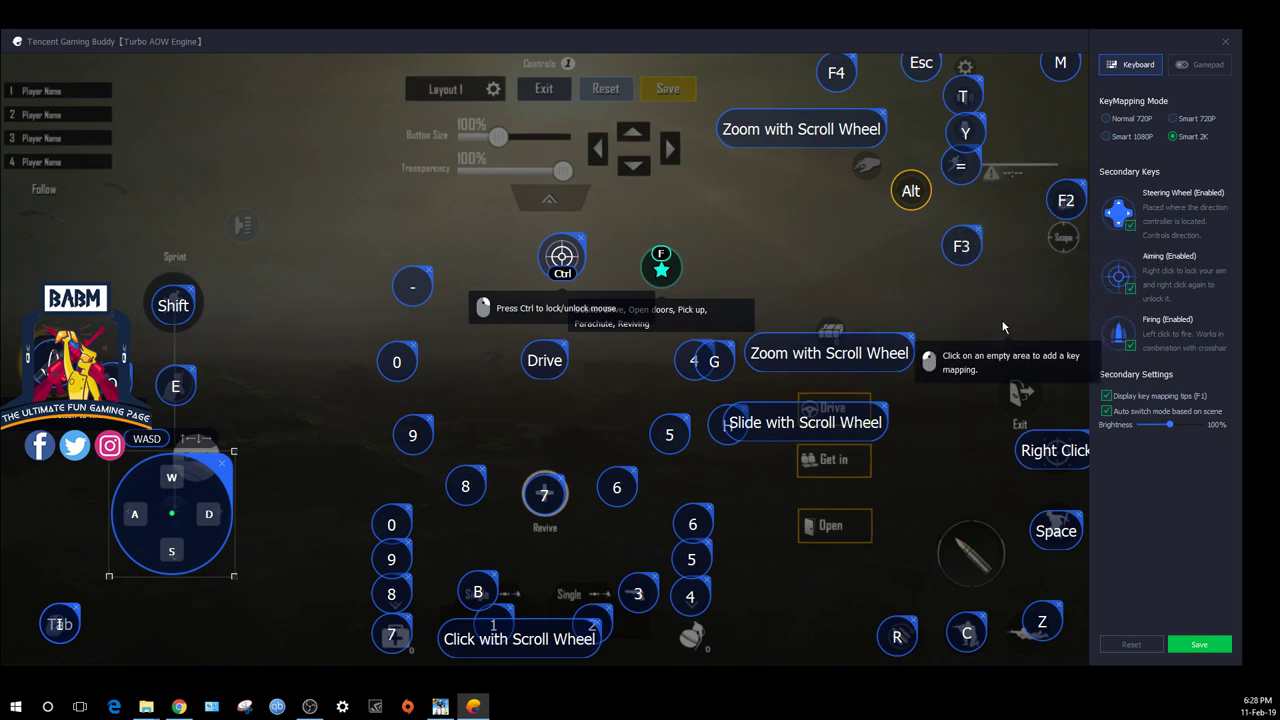
left_click_drag(845, 77, 52, 197)
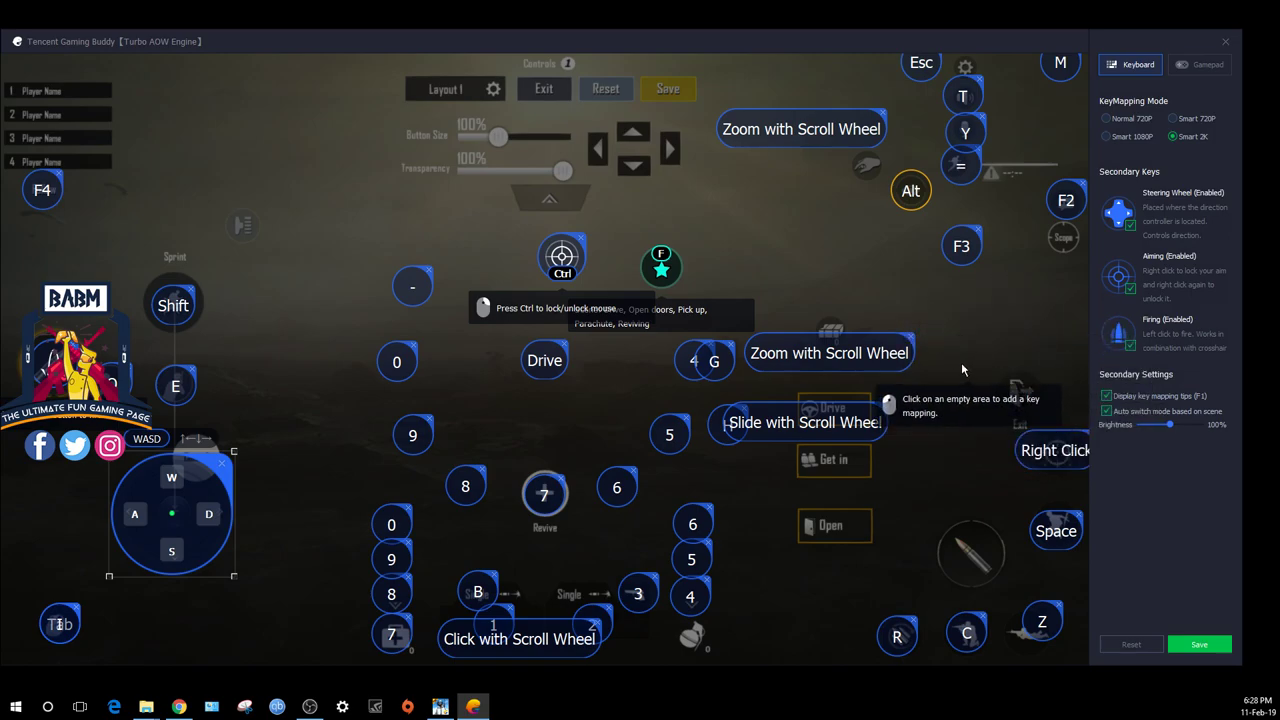
Nudge the Ctrl aiming crosshair, add a T key on the fire button and save the key mapping.
mouse_move(566, 256)
left_mouse_down()
mouse_move(665, 207)
mouse_move(570, 259)
left_mouse_up()
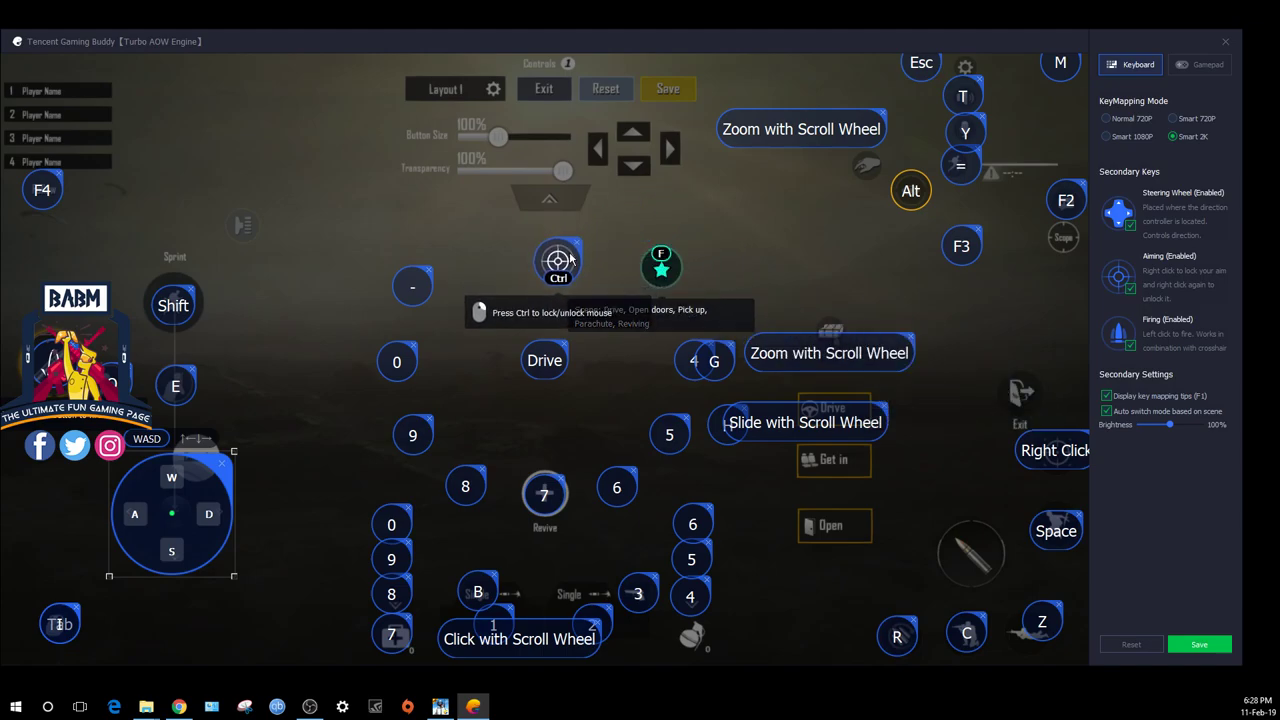
left_click(962, 545)
key("t")
left_click(963, 478)
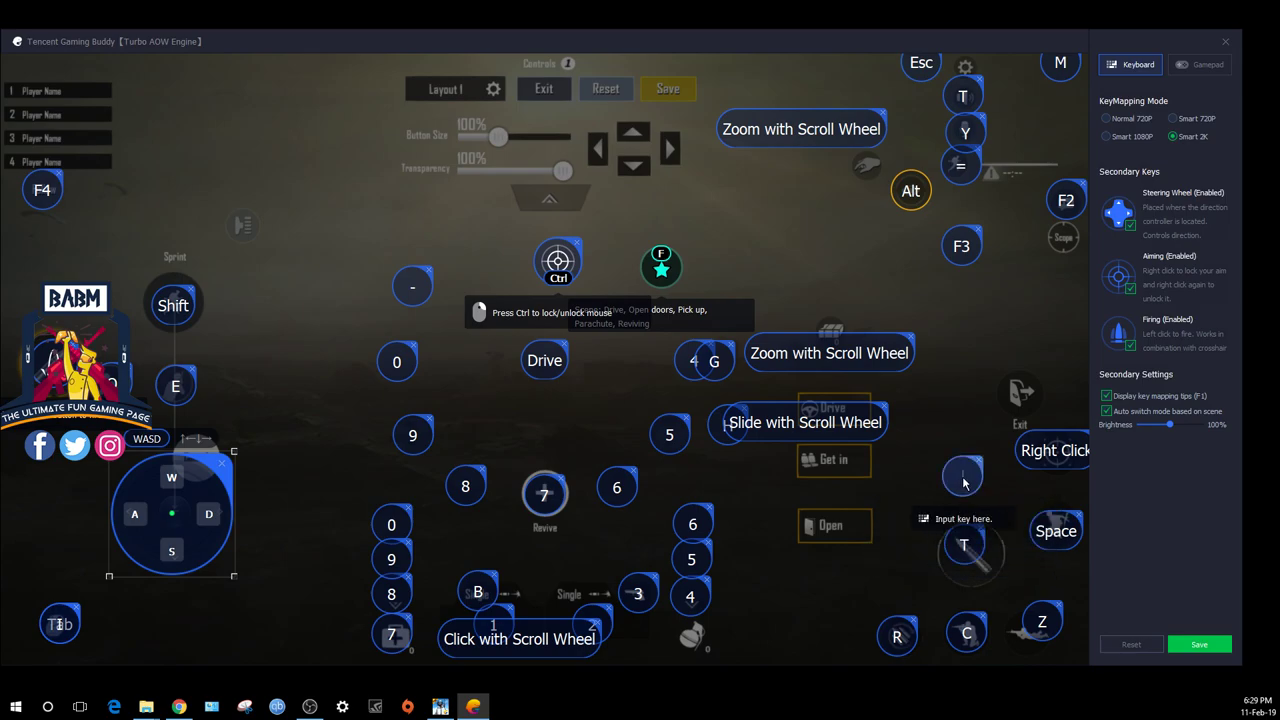
key("Escape")
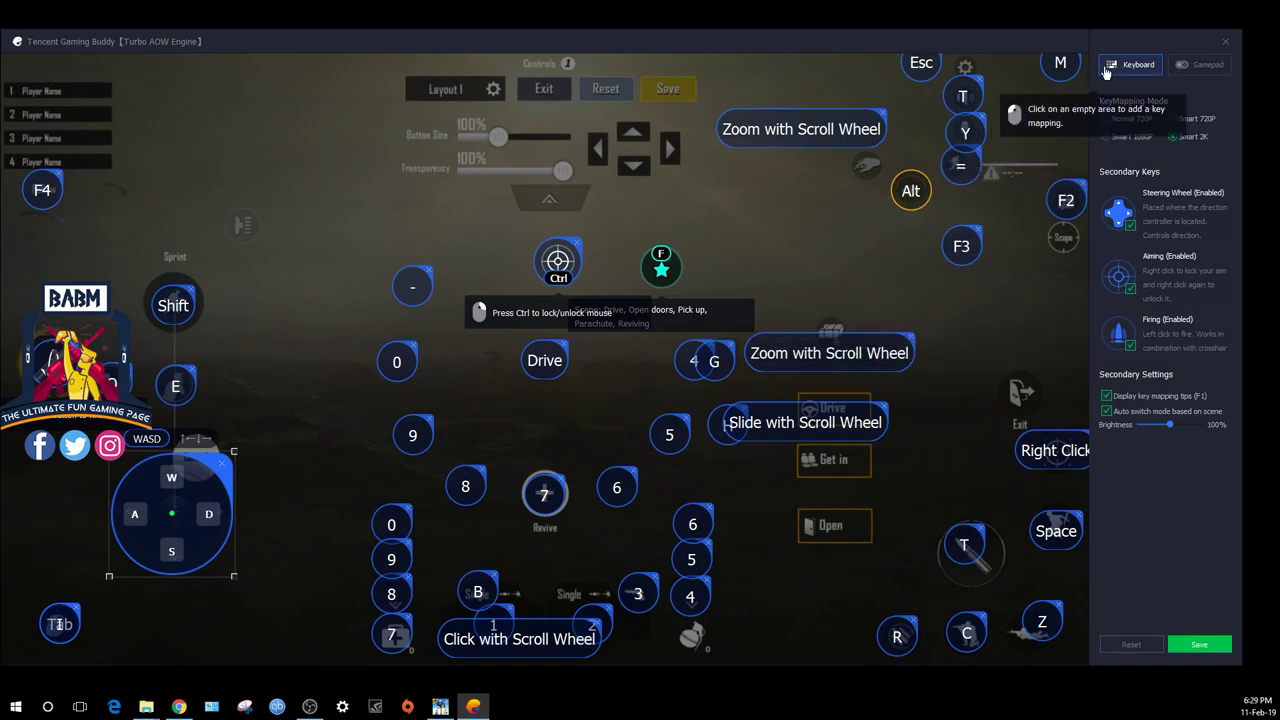
left_click(1196, 646)
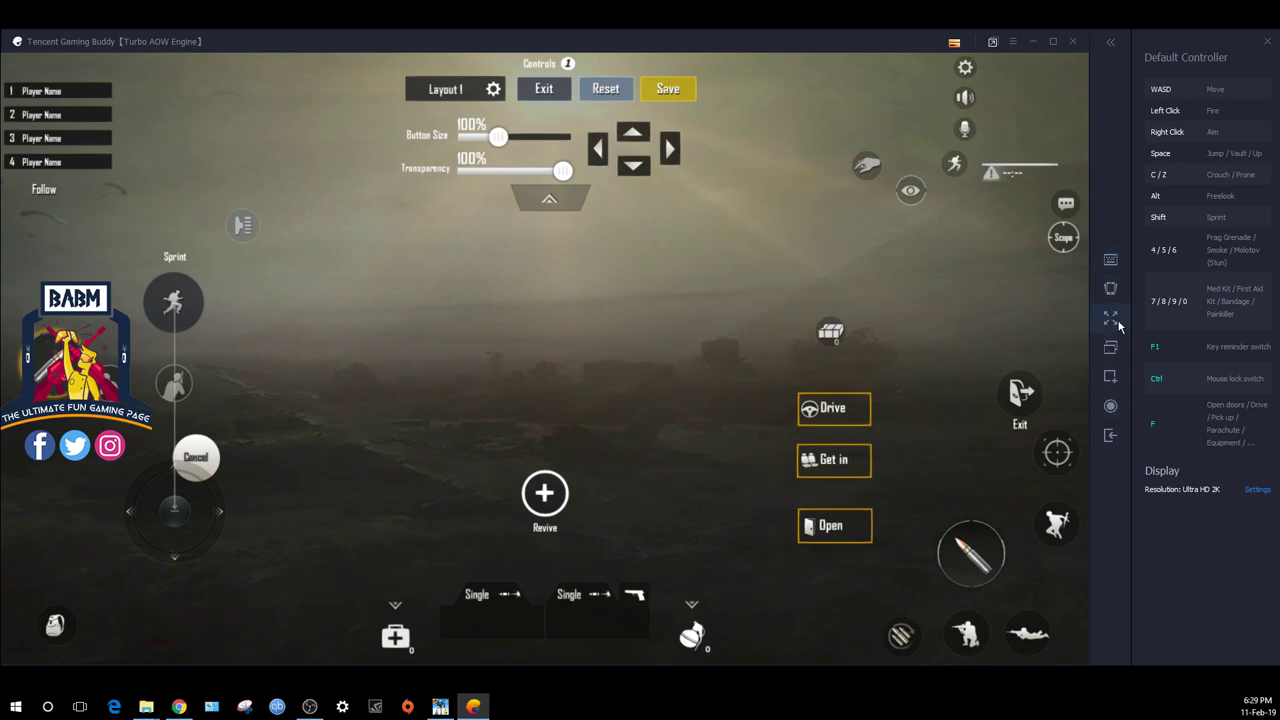
In the gamepad key mapping, enable Direction (Left Joystick) and place it over the movement joystick.
left_click(1104, 264)
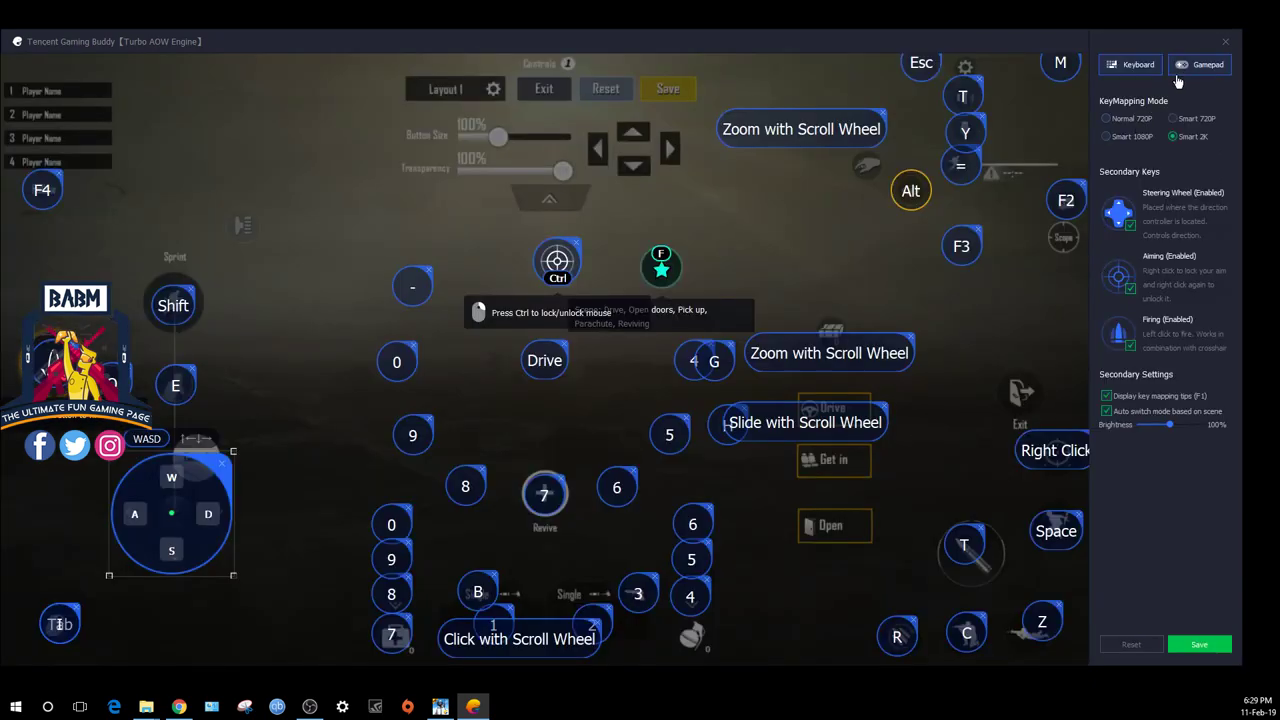
left_click(1187, 67)
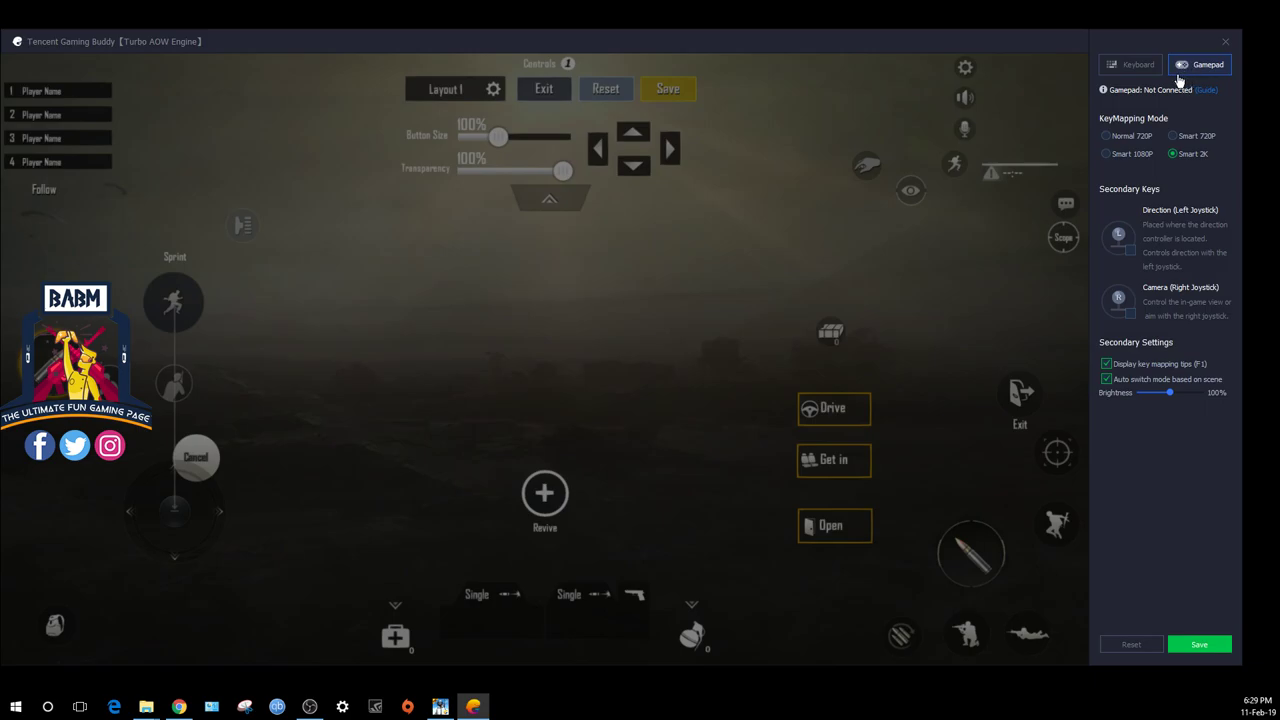
left_click(1133, 256)
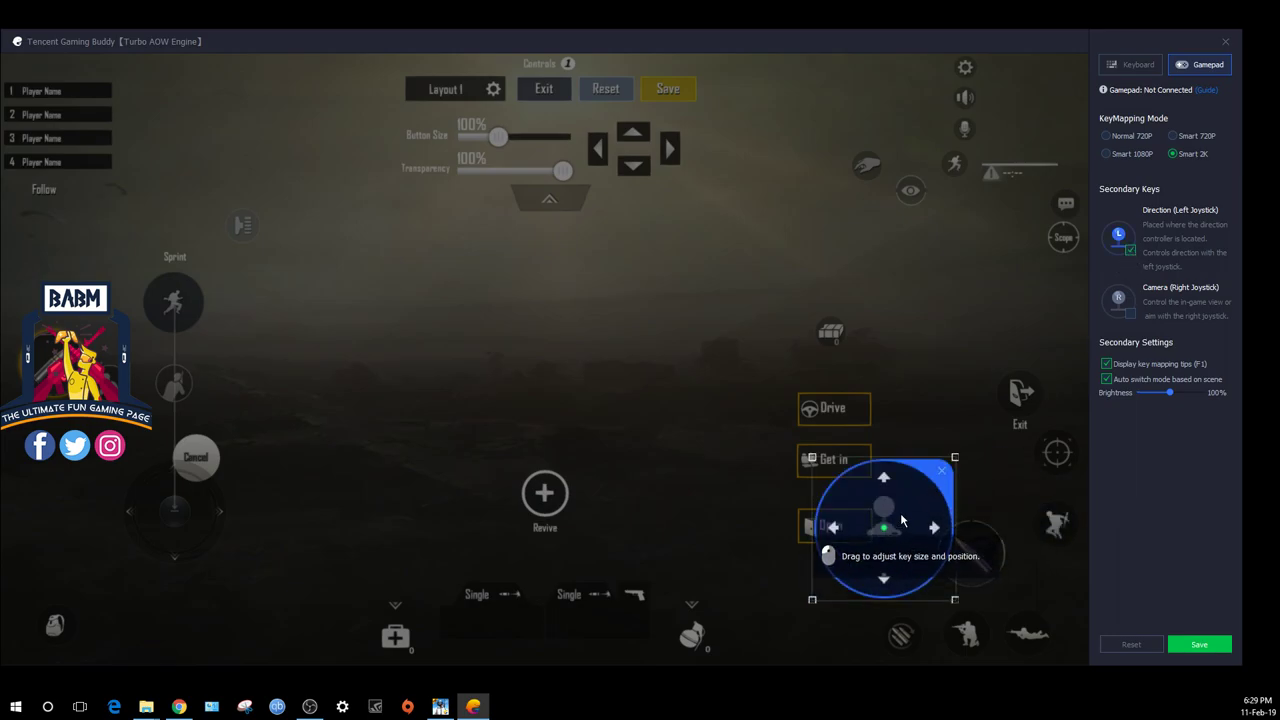
left_click_drag(829, 549, 189, 505)
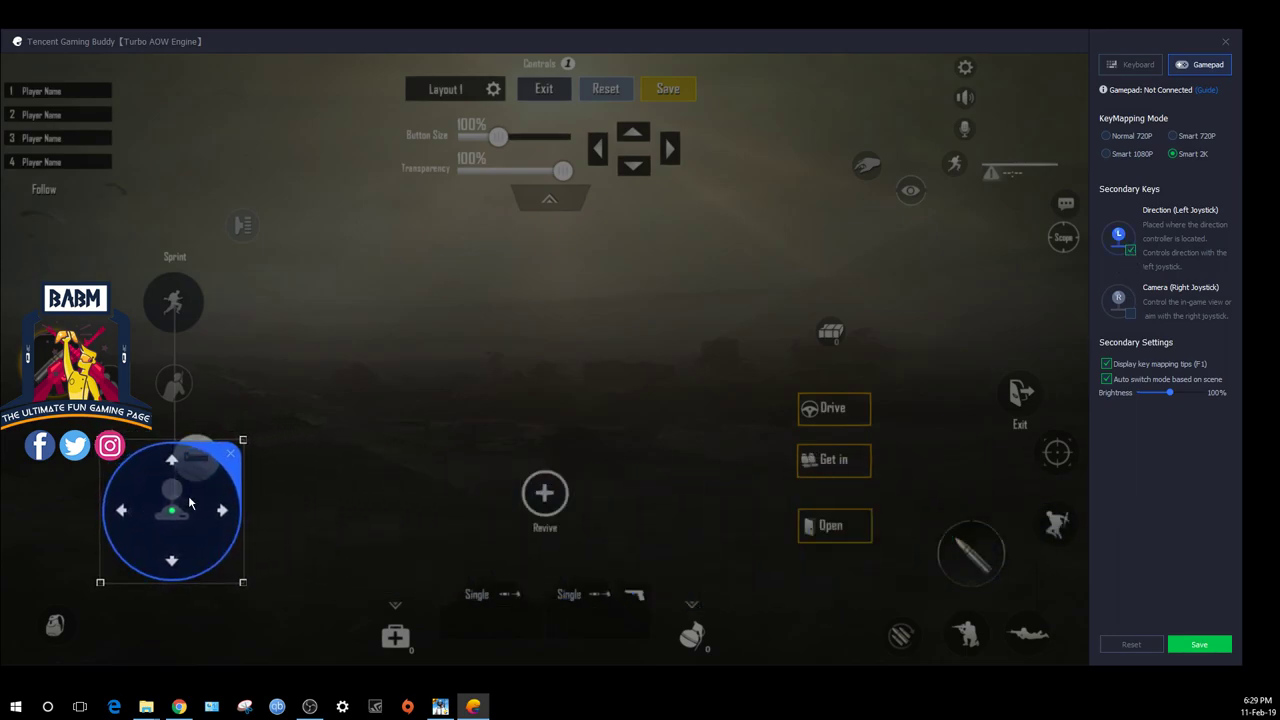
Enable Camera (Right Joystick), place it below the freelook eye, and reset the mapping to its defaults.
left_click(1134, 321)
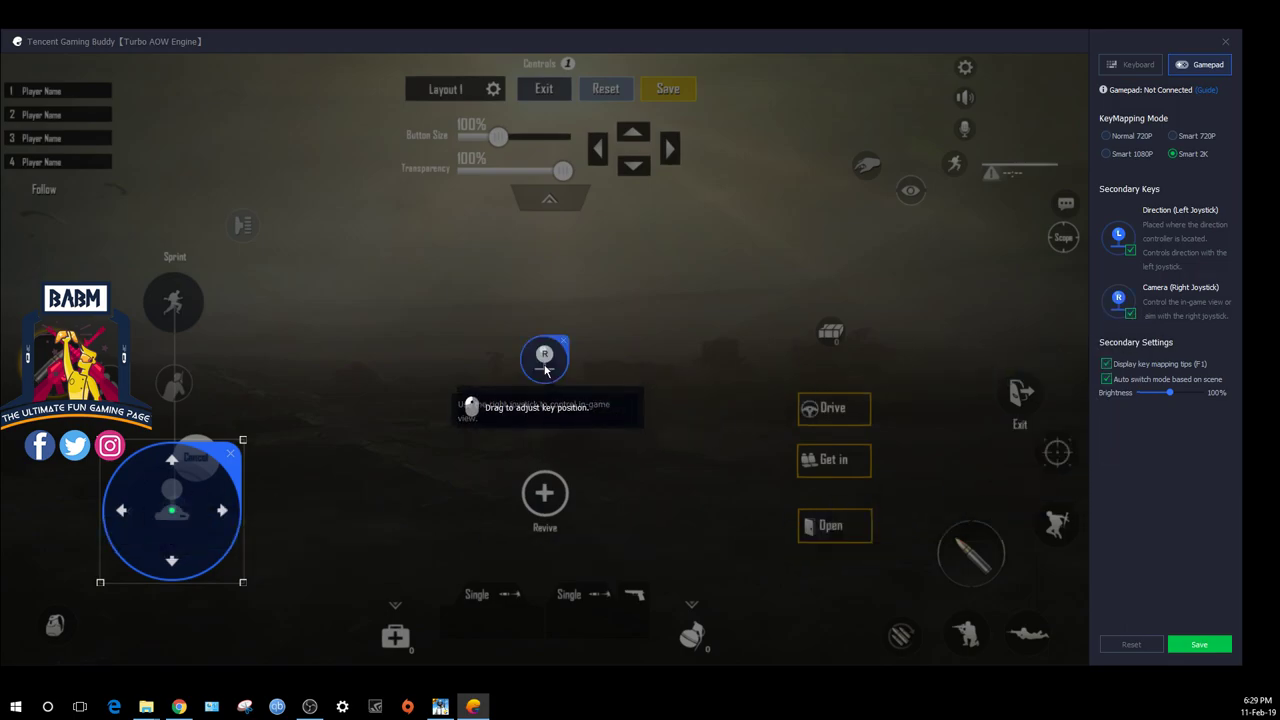
left_click_drag(543, 357, 908, 258)
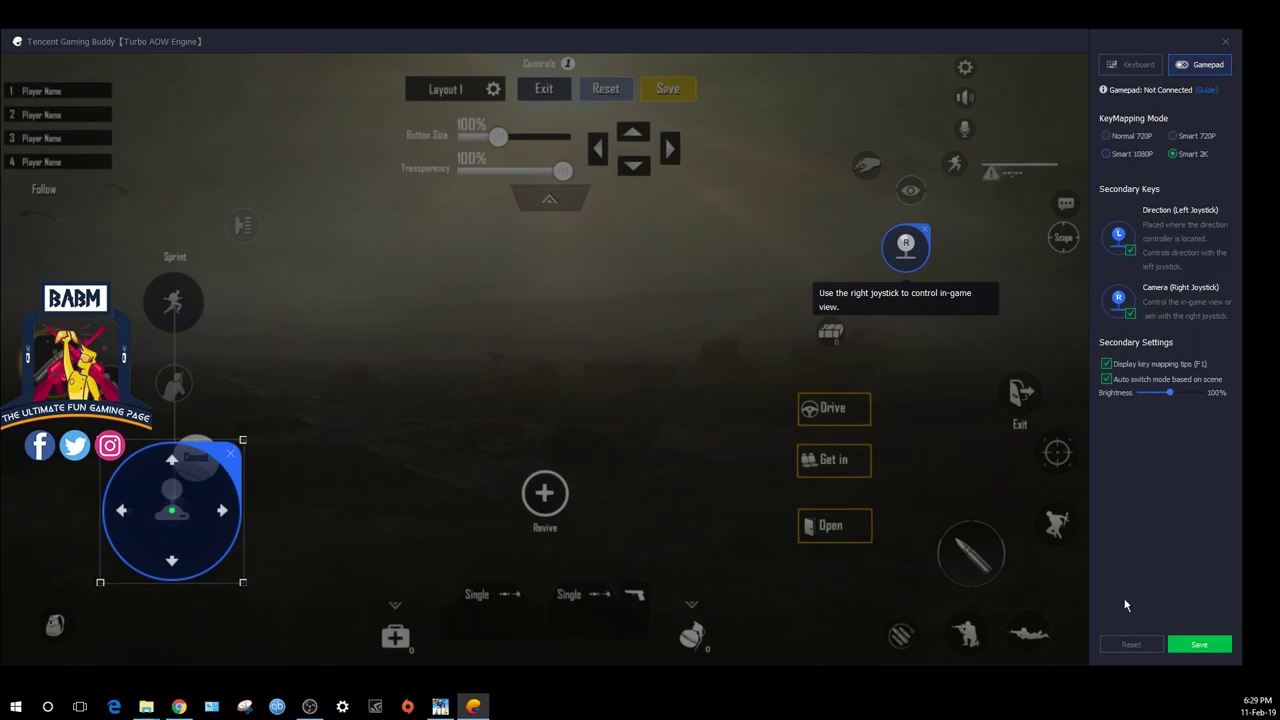
left_click(1131, 645)
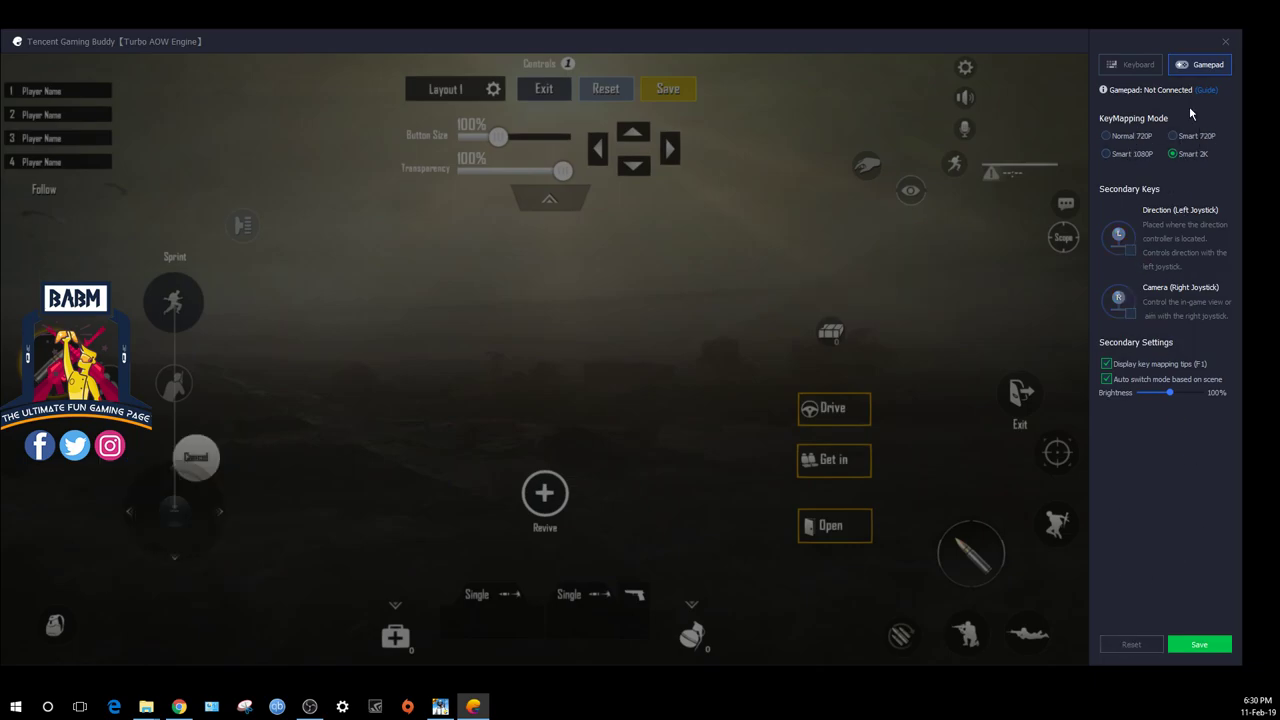
In the keyboard mapping, move the Ctrl aiming crosshair to the empty area beside F and add a T key on the fire button.
left_click(1131, 66)
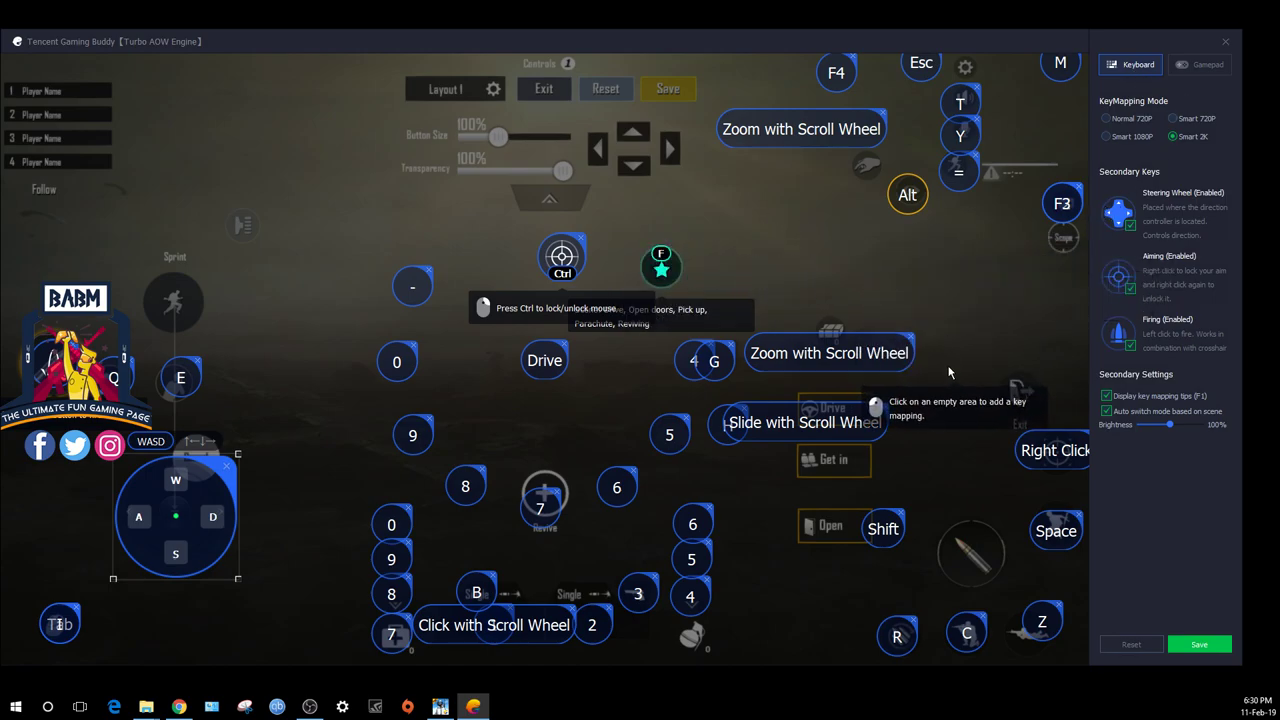
left_click_drag(569, 270, 979, 566)
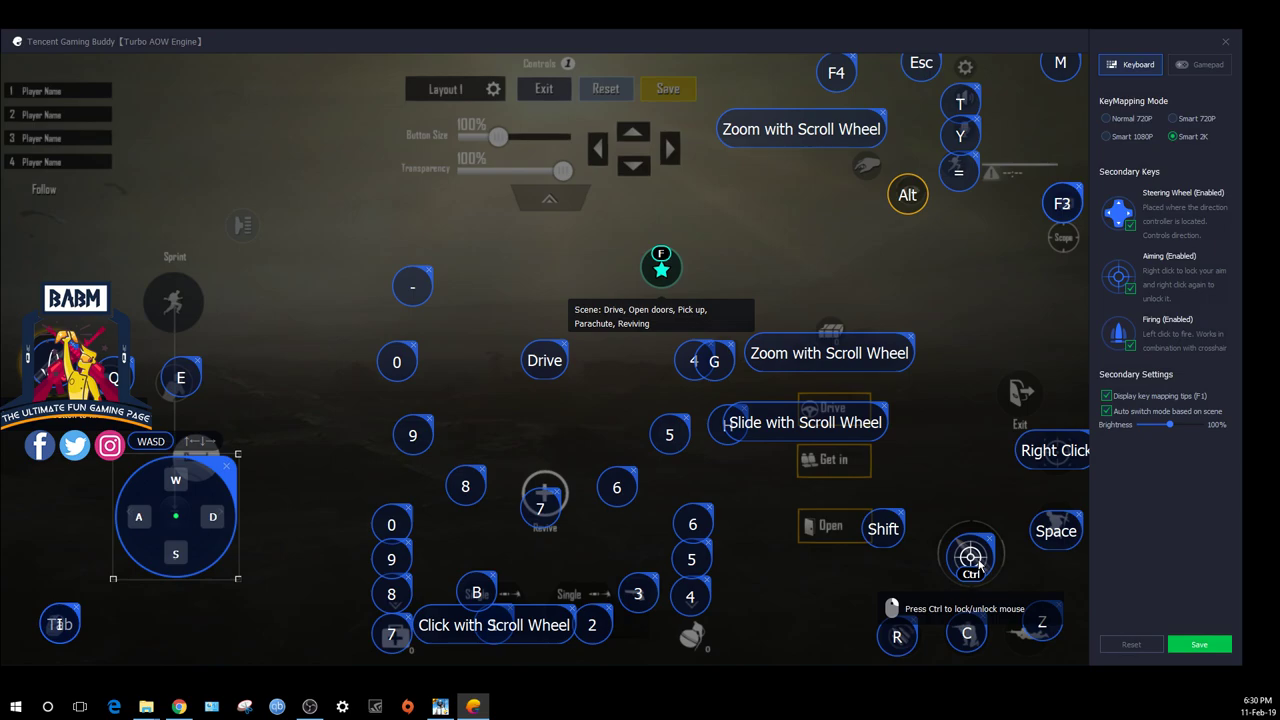
left_click_drag(980, 566, 772, 275)
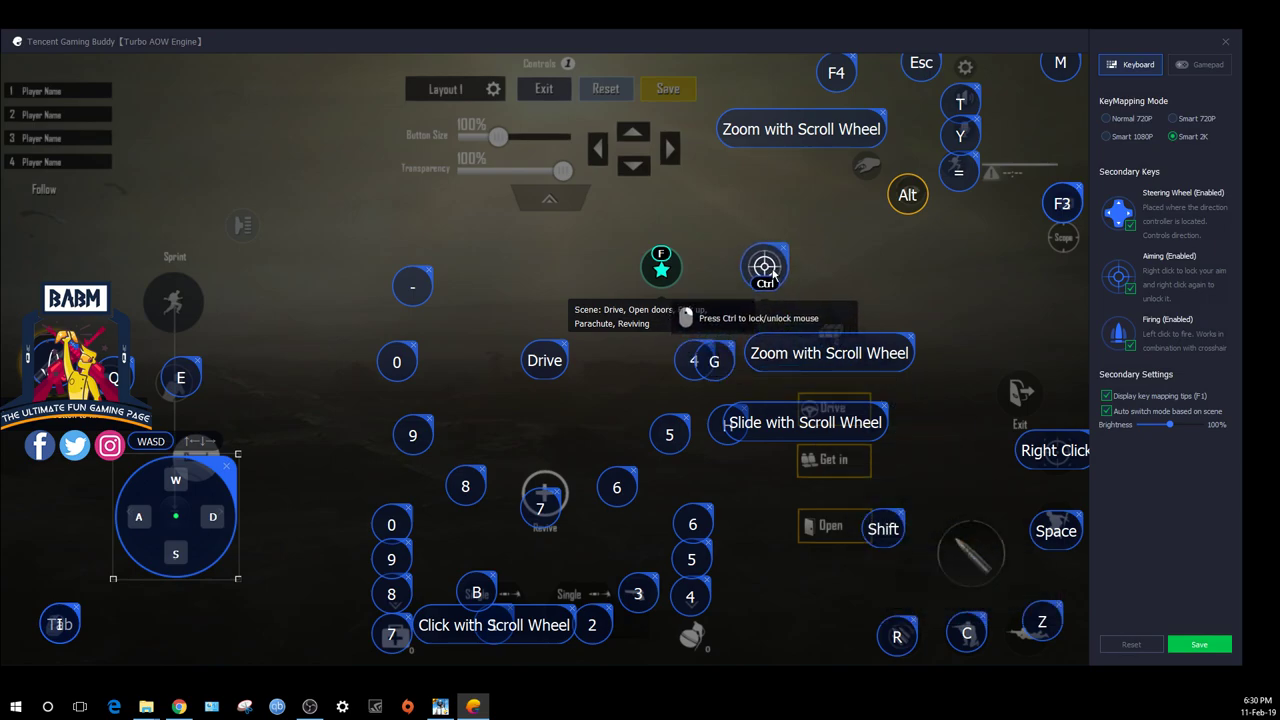
left_click(980, 550)
key("t")
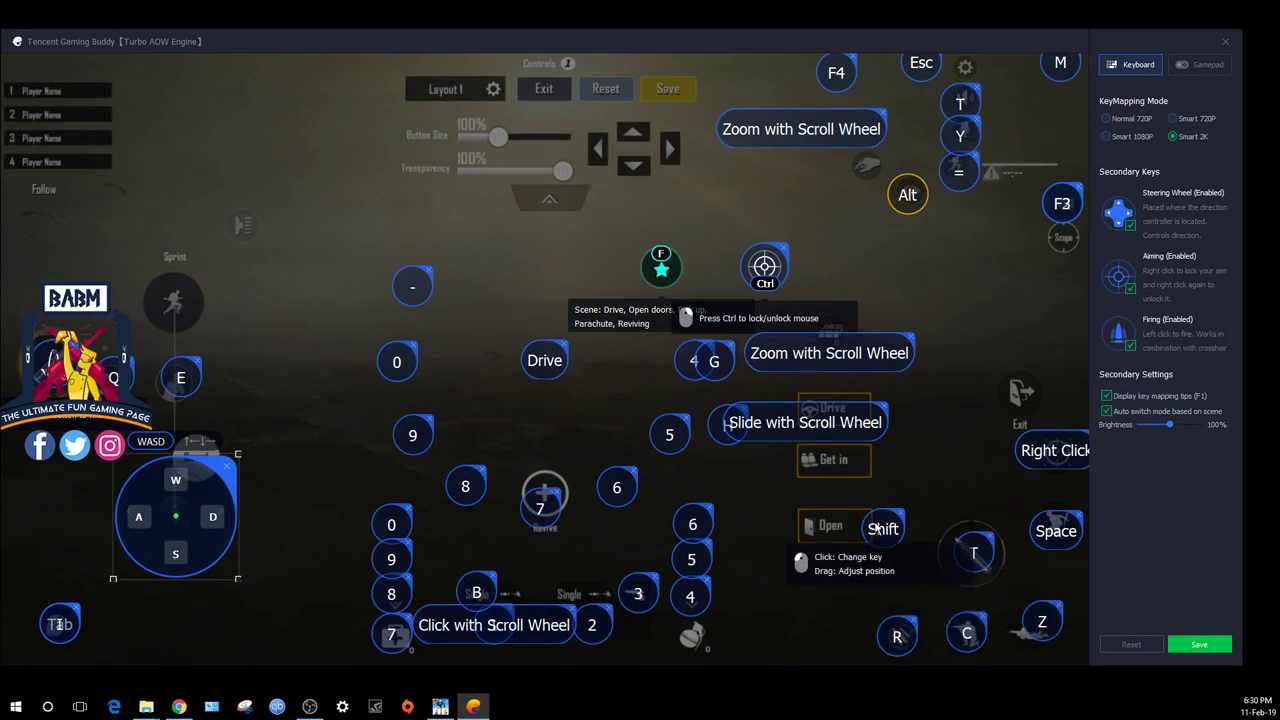
Place the Shift marker on Sprint and F3 on Follow, and save the keyboard mapping.
left_click_drag(875, 525, 171, 302)
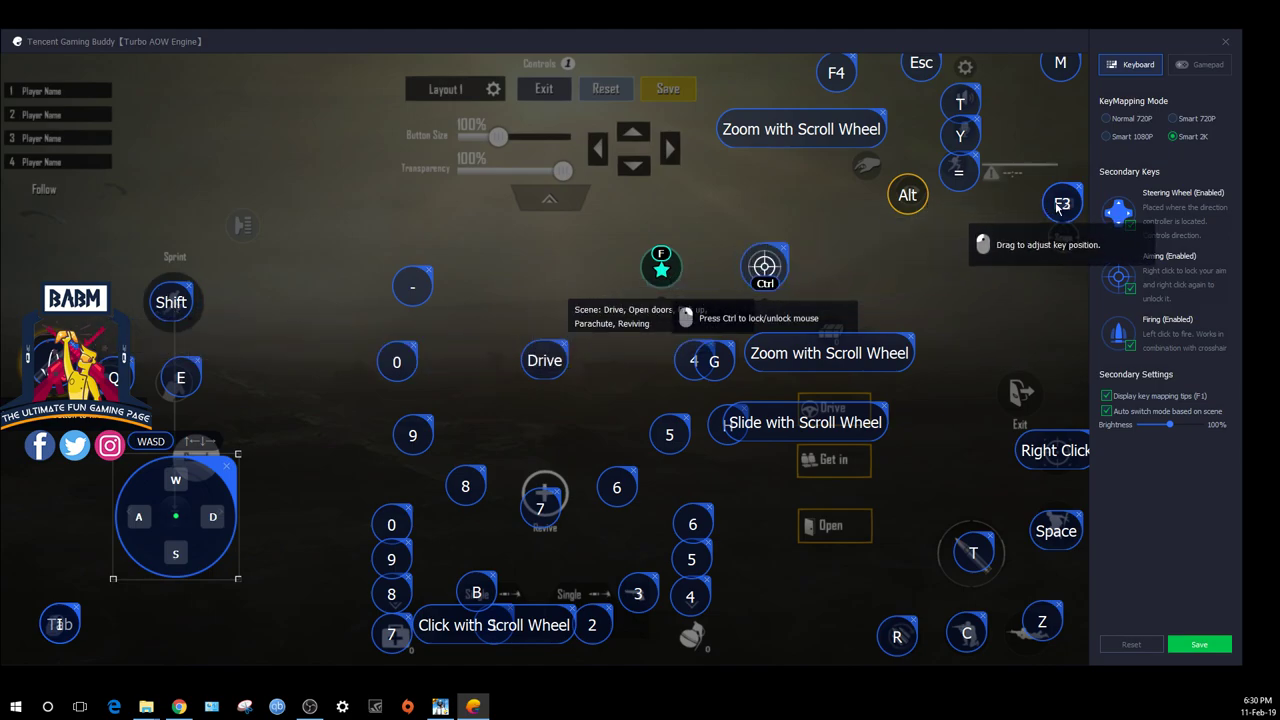
left_click_drag(1062, 203, 43, 197)
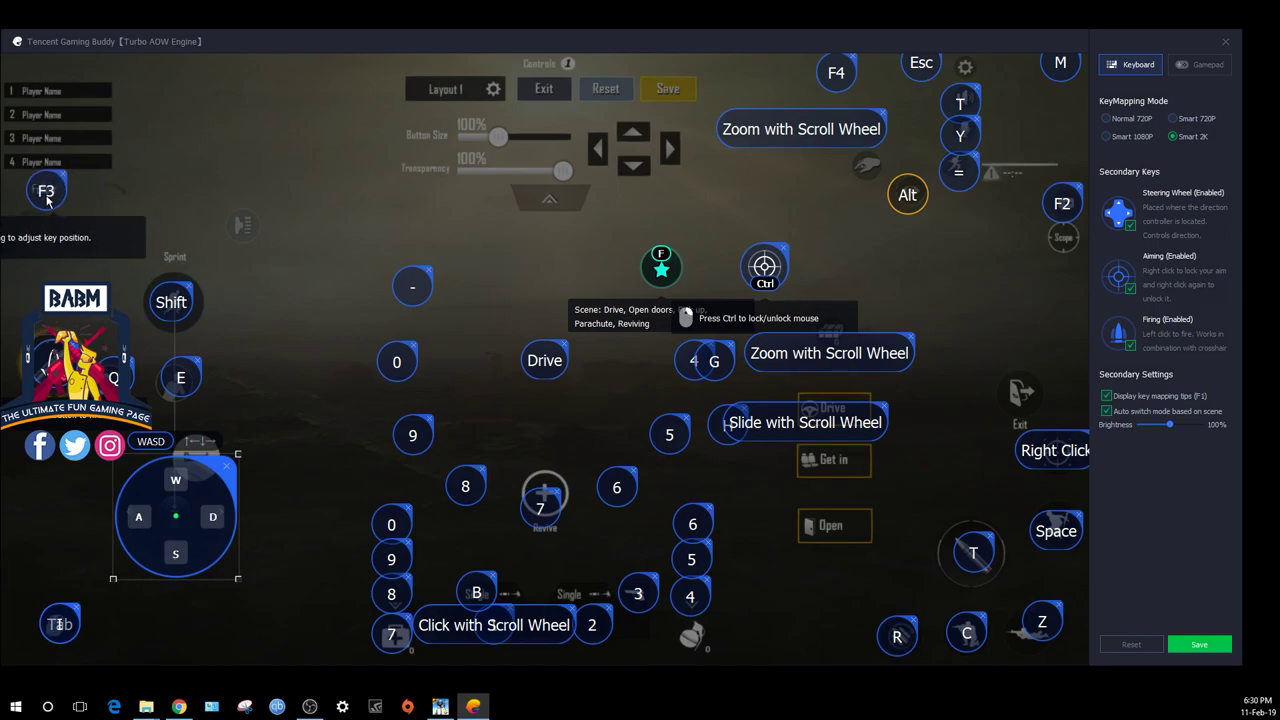
left_click(1198, 648)
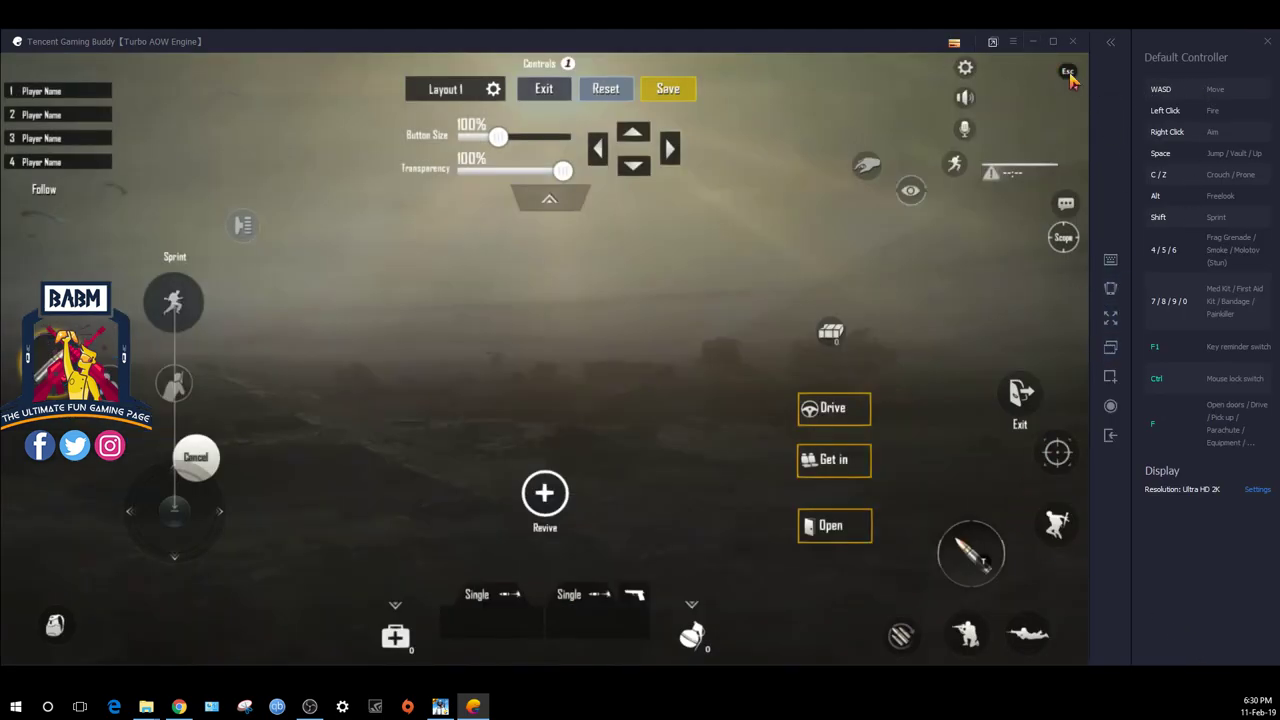
Select the minimap in the game's control layout, save the layout and switch the emulator to full screen.
left_click(1070, 78)
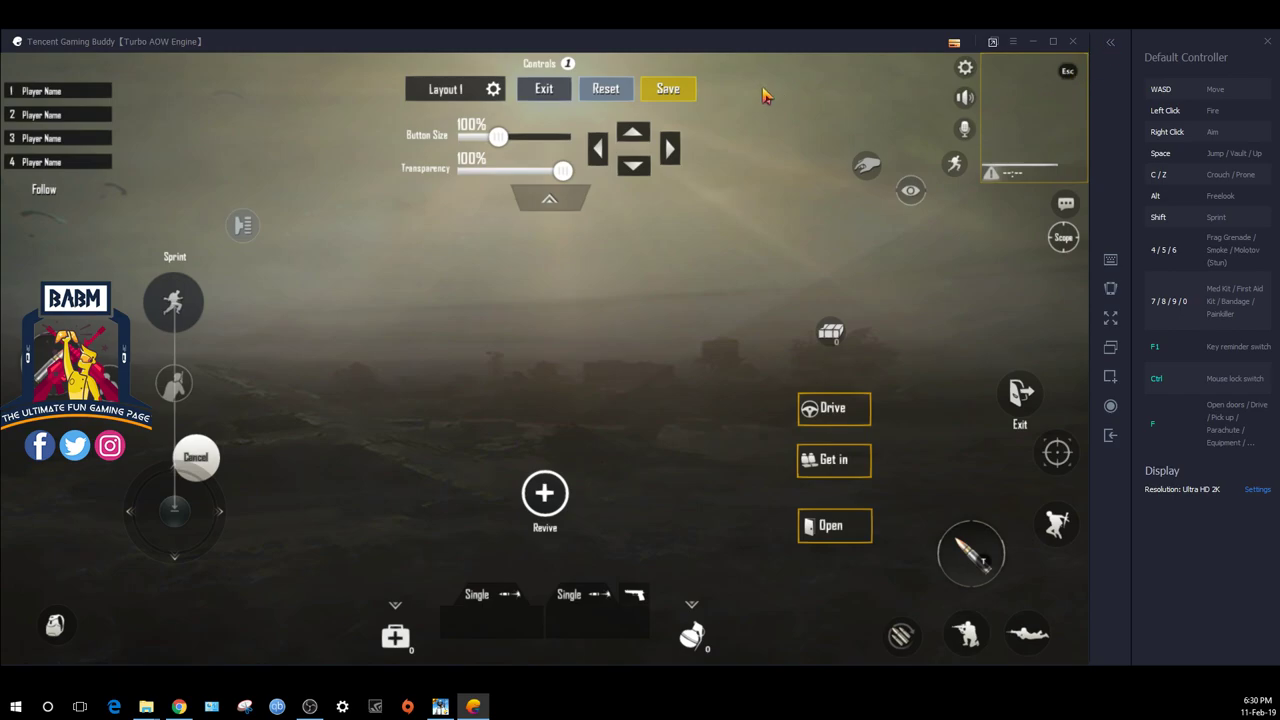
left_click(667, 90)
left_click(1110, 318)
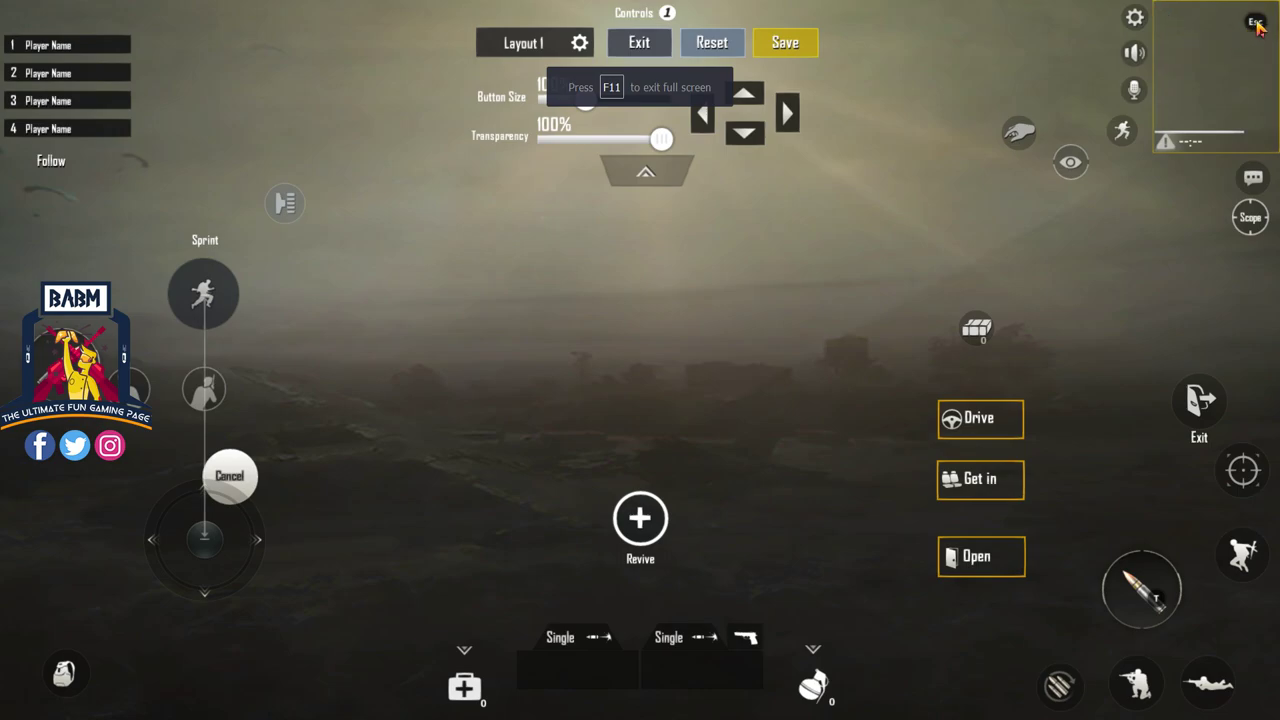
Try moving the minimap away from its corner and exit the layout customization without saving.
left_click_drag(1205, 72, 1135, 163)
left_click(644, 44)
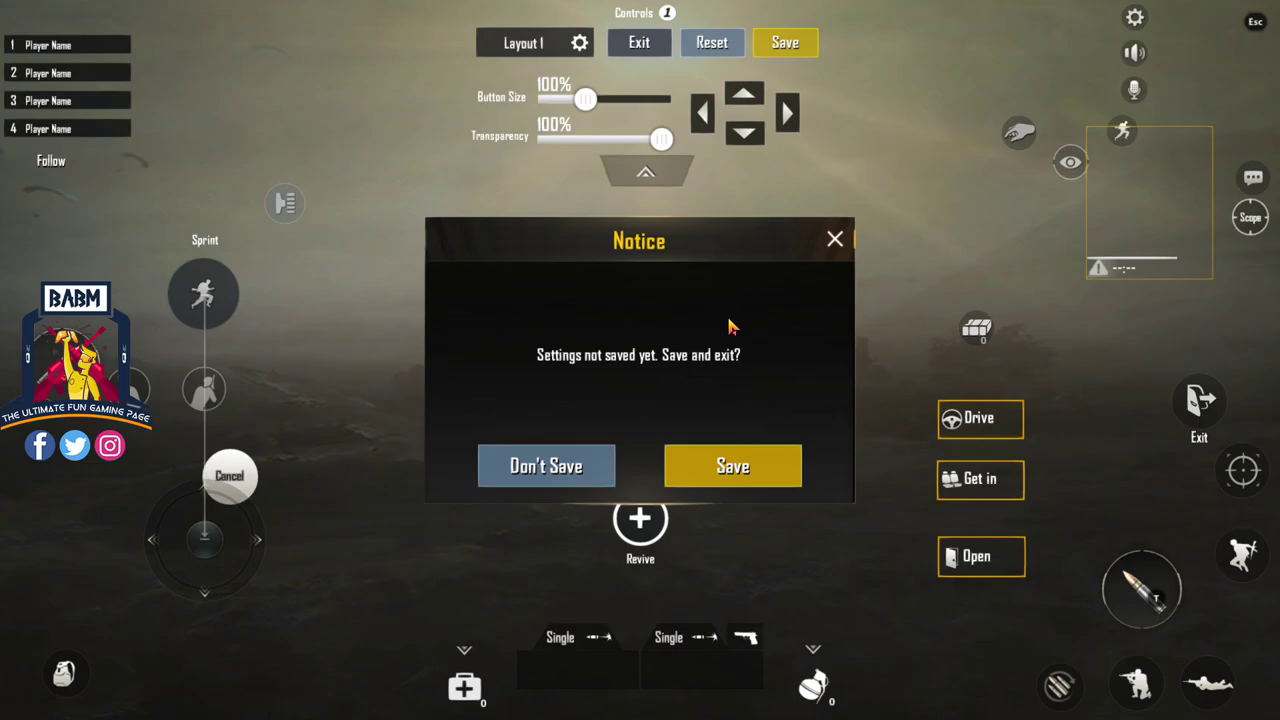
left_click(590, 468)
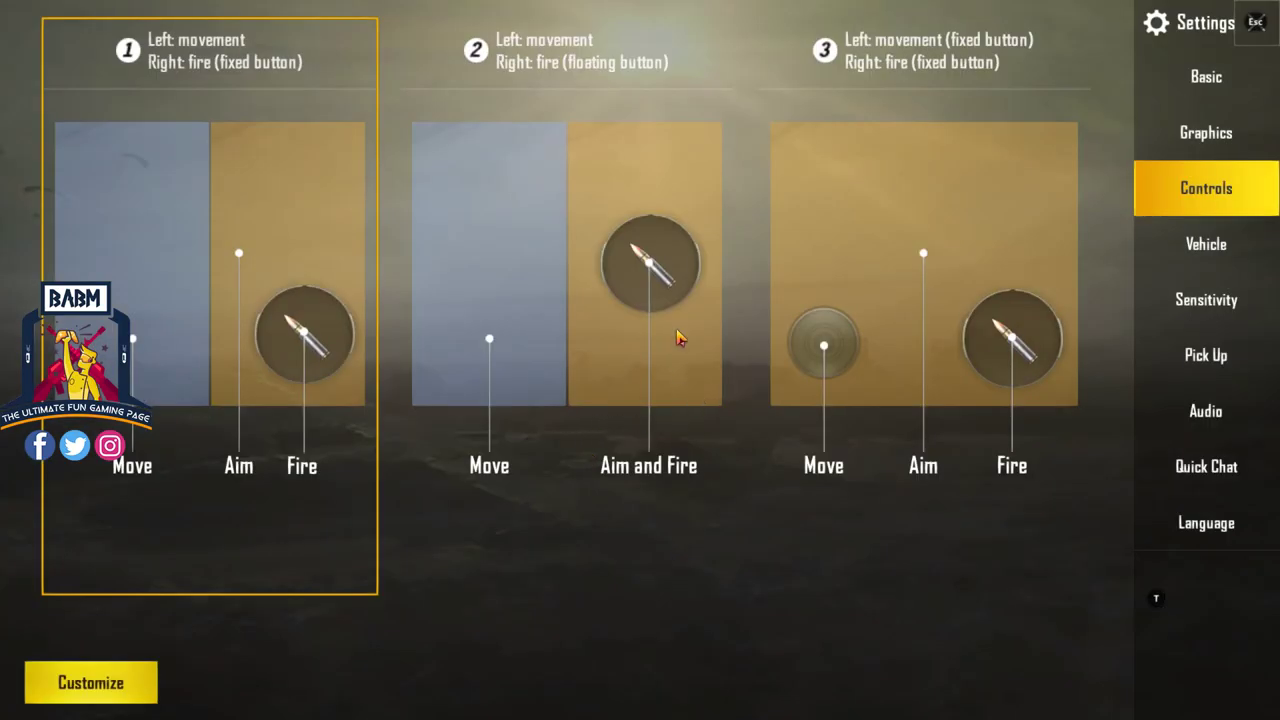
Close the game settings and open the match mode and map selection from the lobby.
left_click(1256, 28)
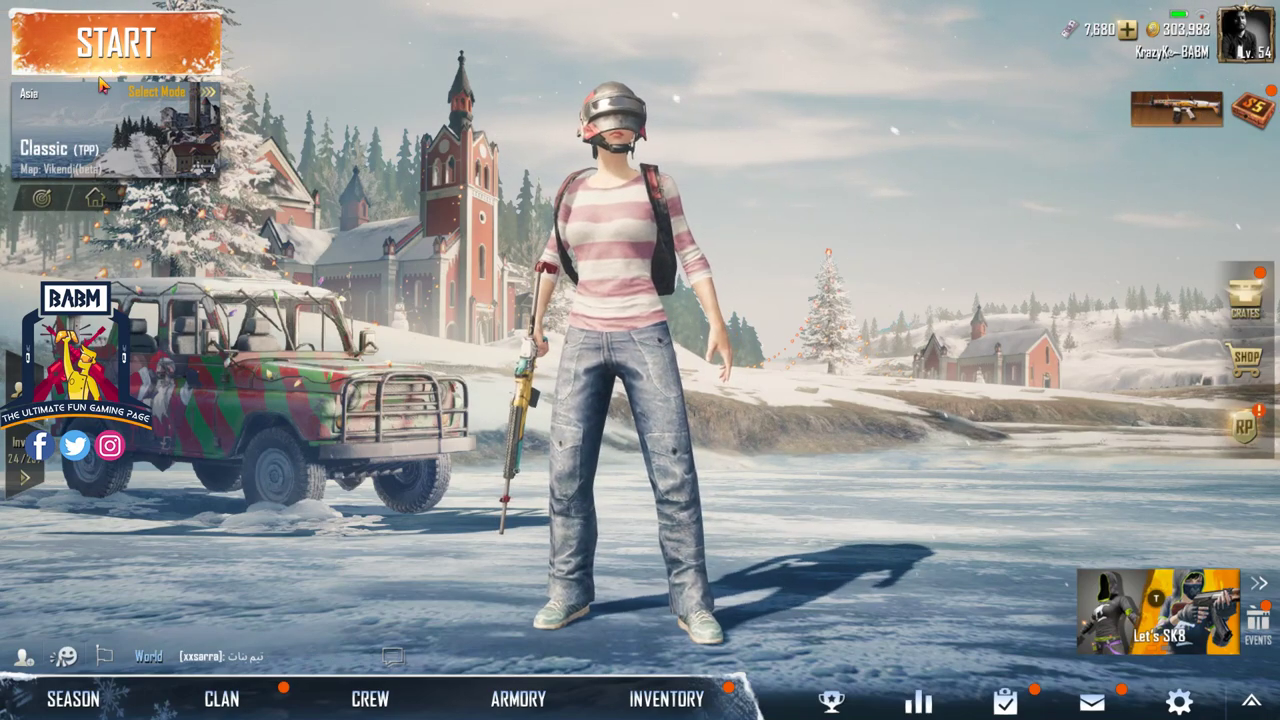
left_click(102, 130)
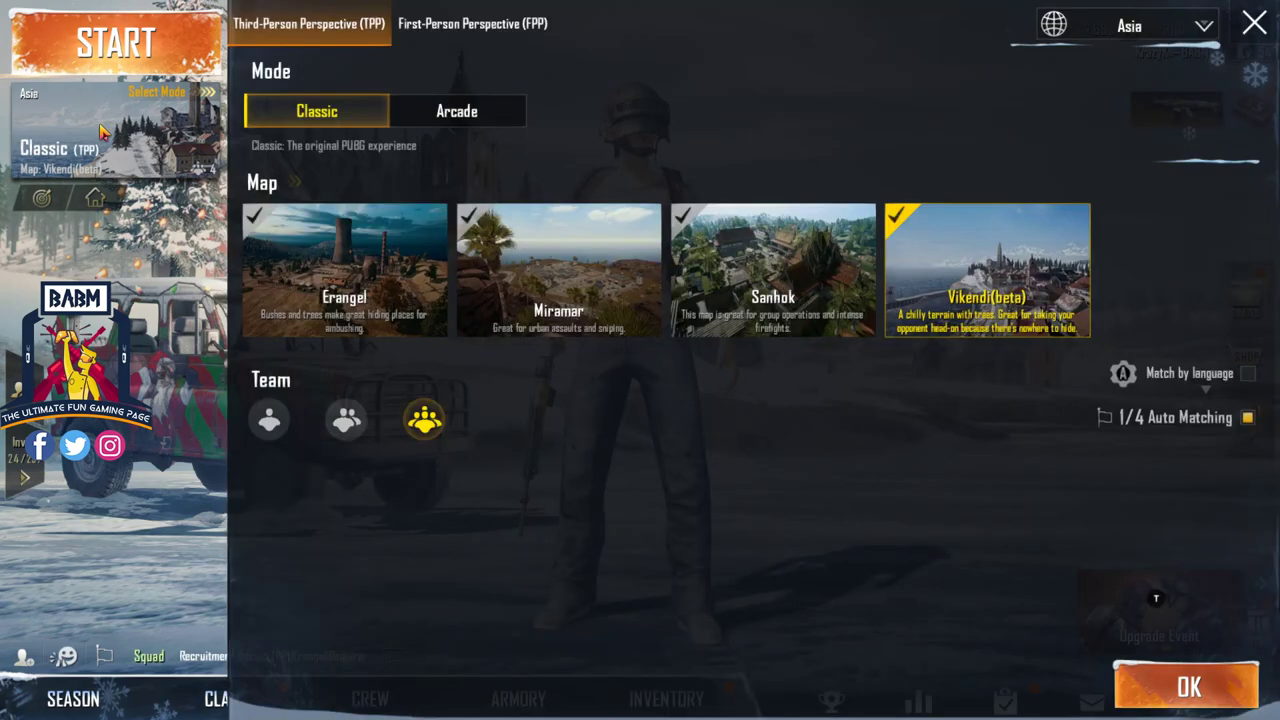
Select Erangel, Miramar, Sanhok and Vikendi for the Classic squad match, confirm the selection and start the match.
left_click(576, 293)
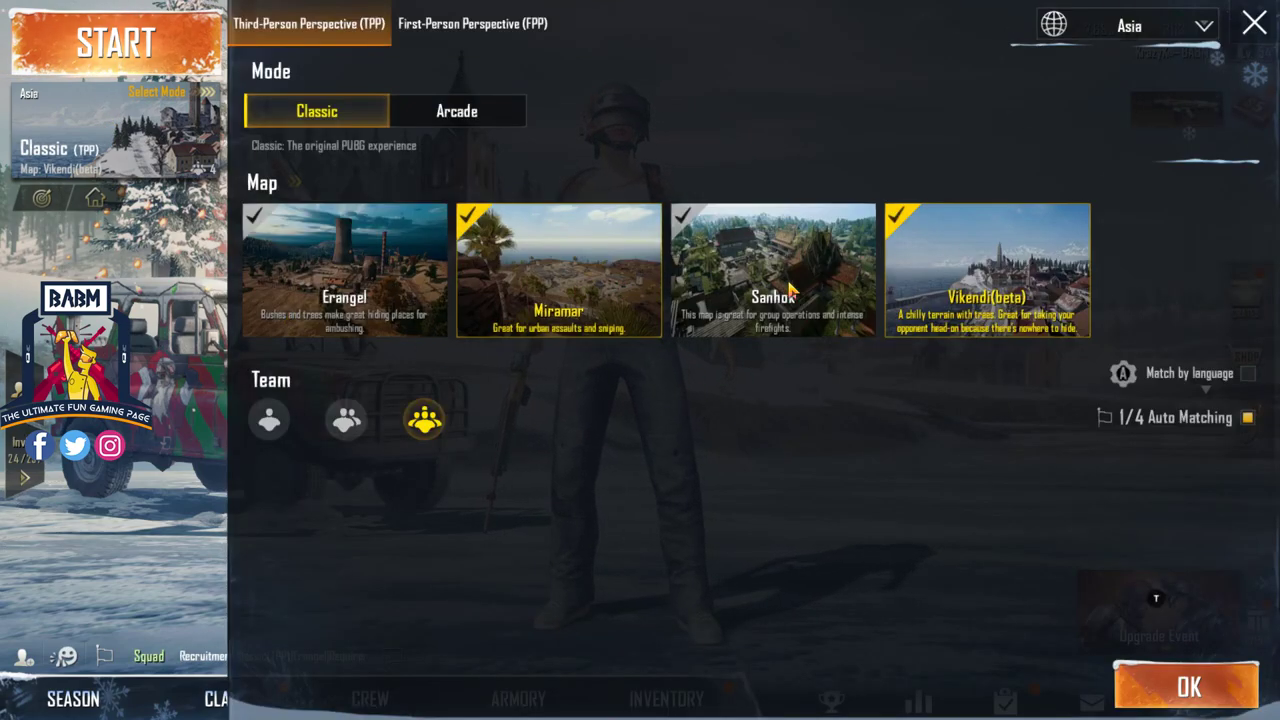
left_click(793, 292)
left_click(987, 290)
left_click(800, 305)
left_click(376, 290)
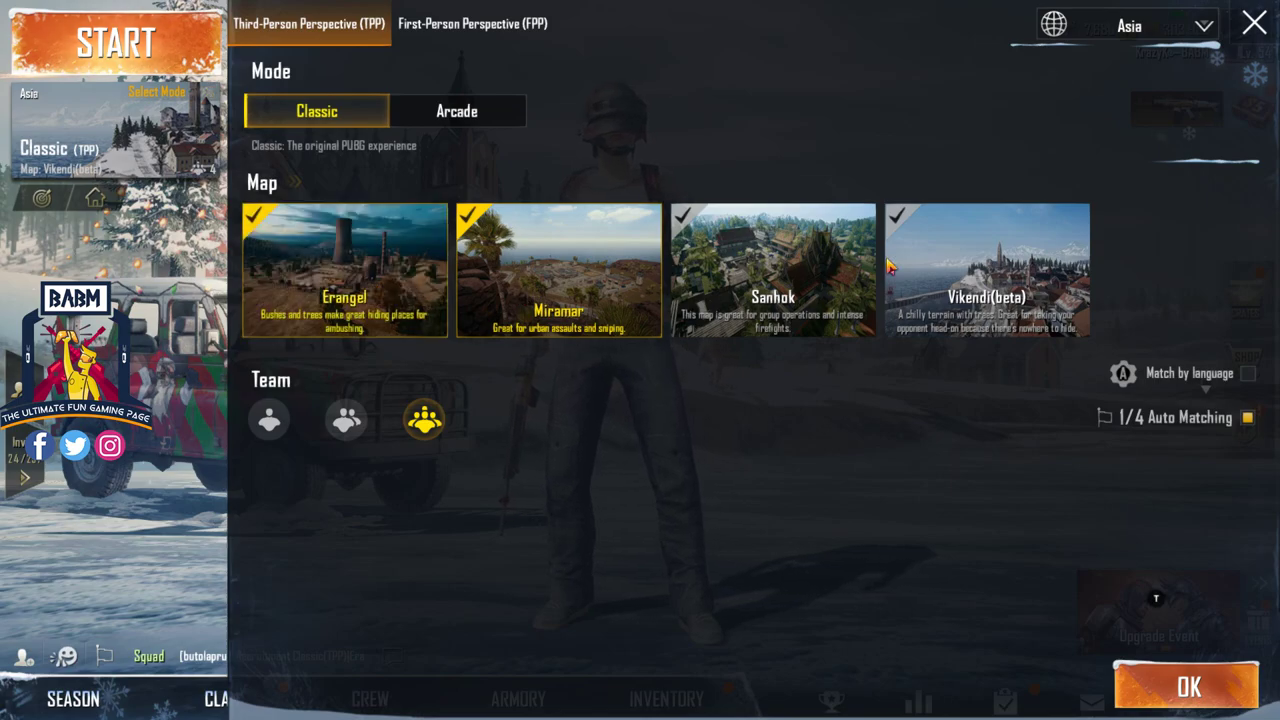
left_click(773, 285)
left_click(945, 328)
left_click(1188, 704)
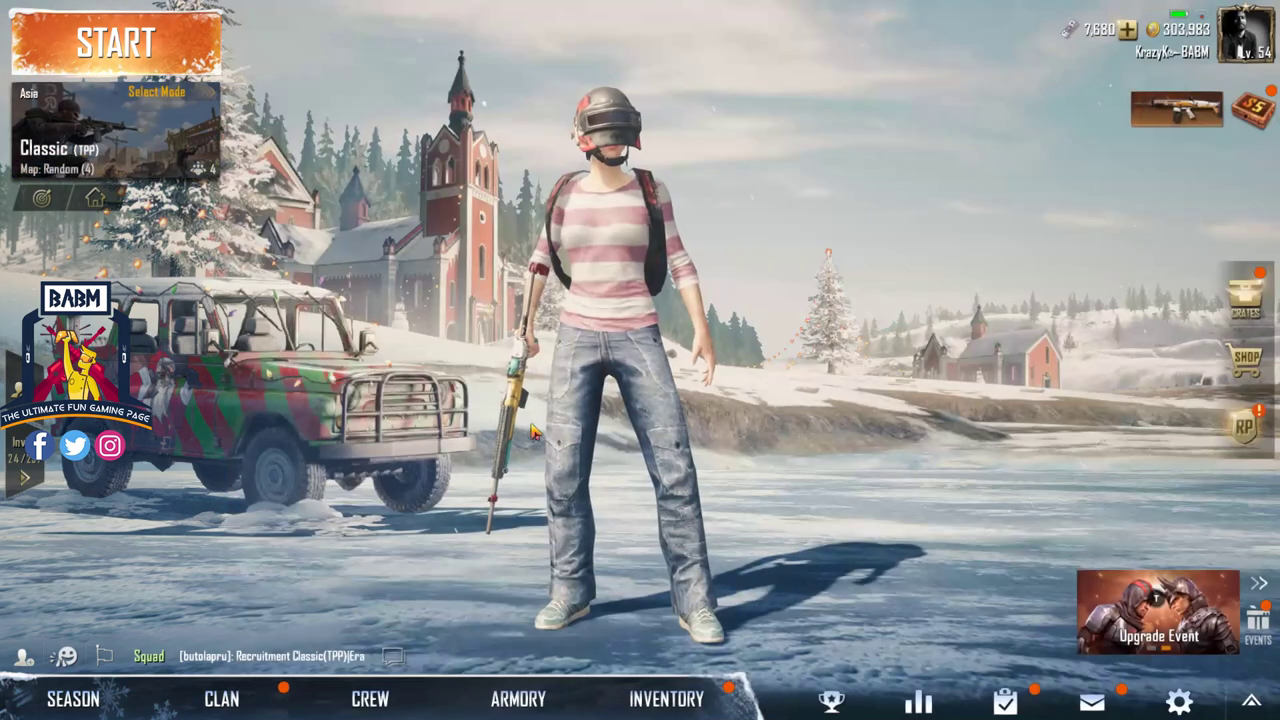
left_click(105, 58)
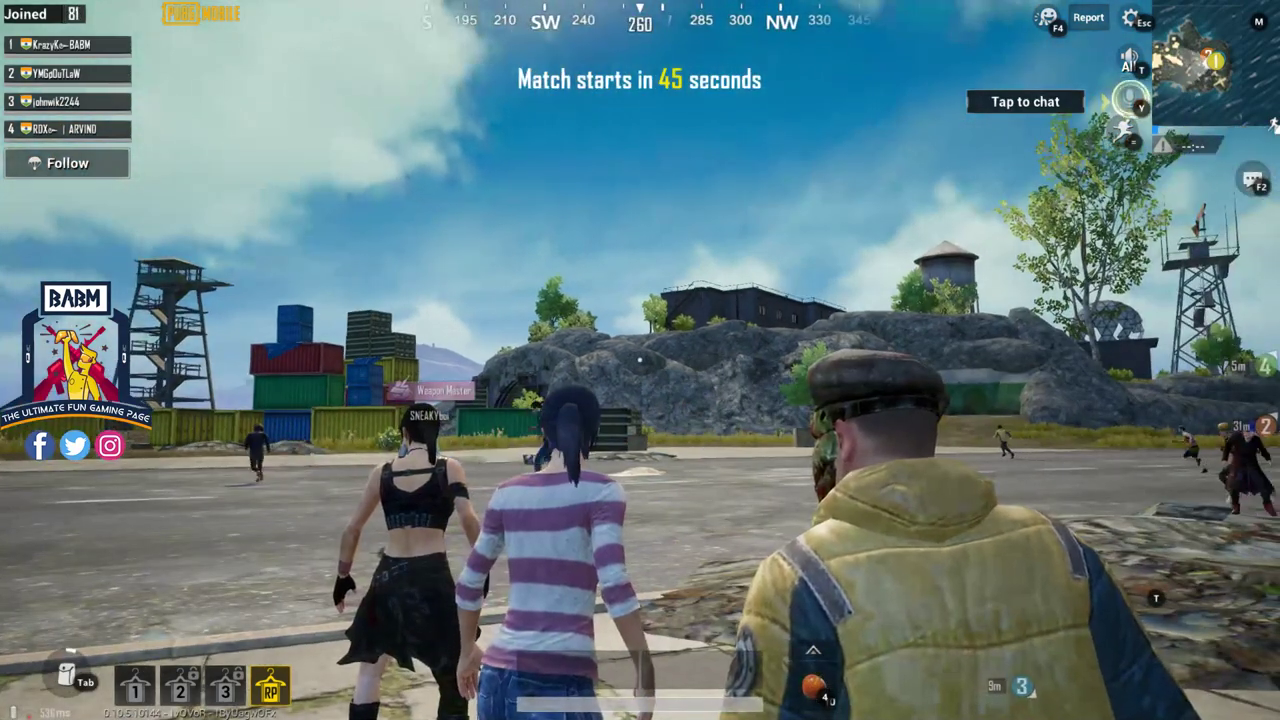
Test the mapped voice controls in the pre-match area by cycling the speaker channel and disabling the microphone.
key("t")
key("t")
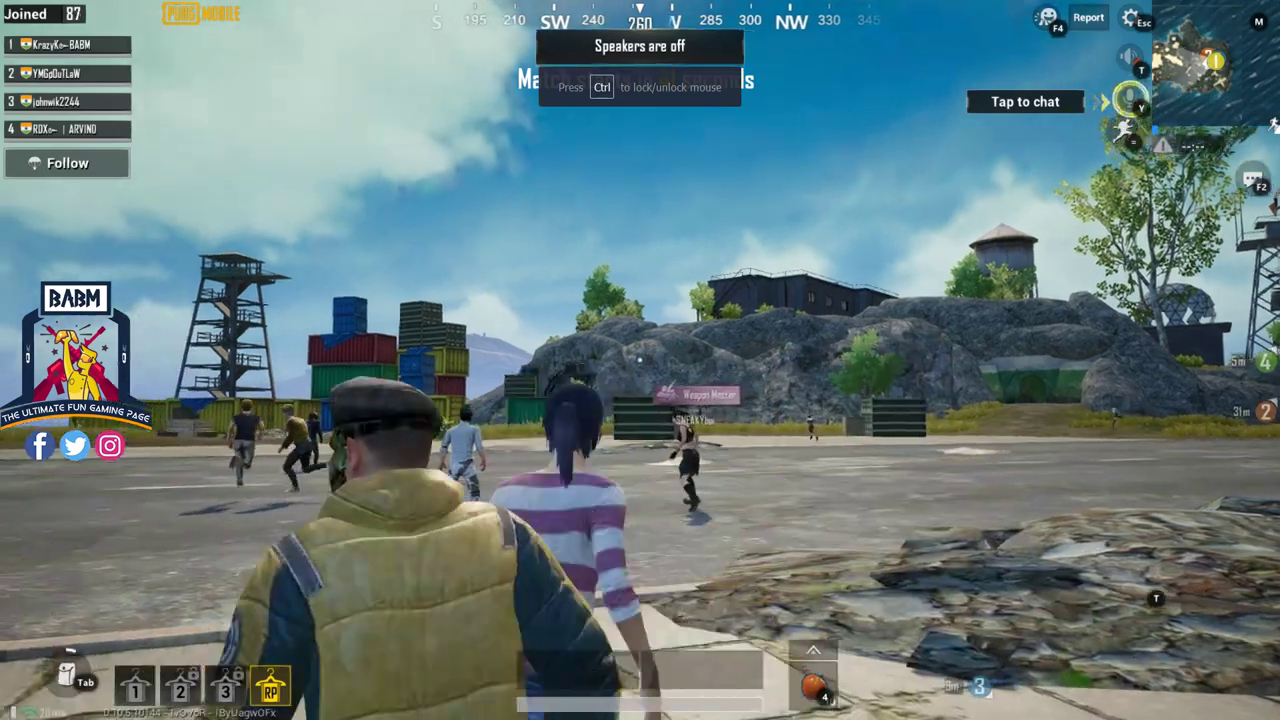
key("ctrl")
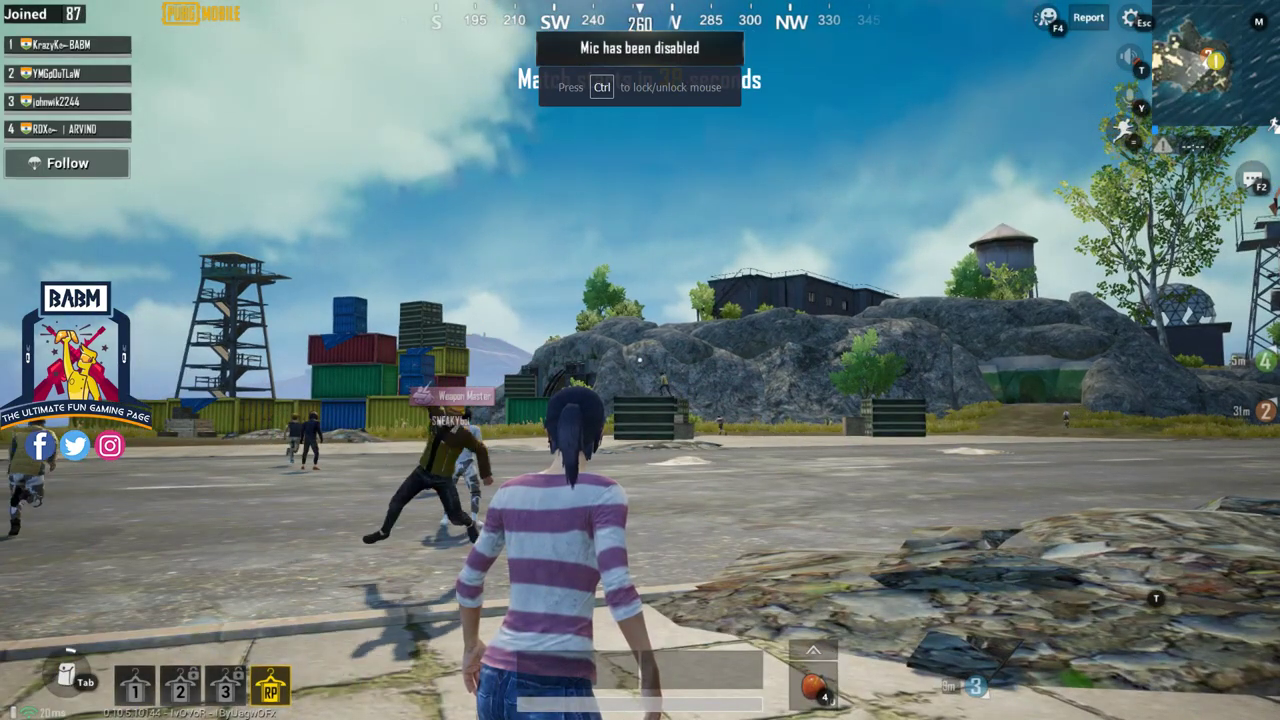
mouse_move(640, 360)
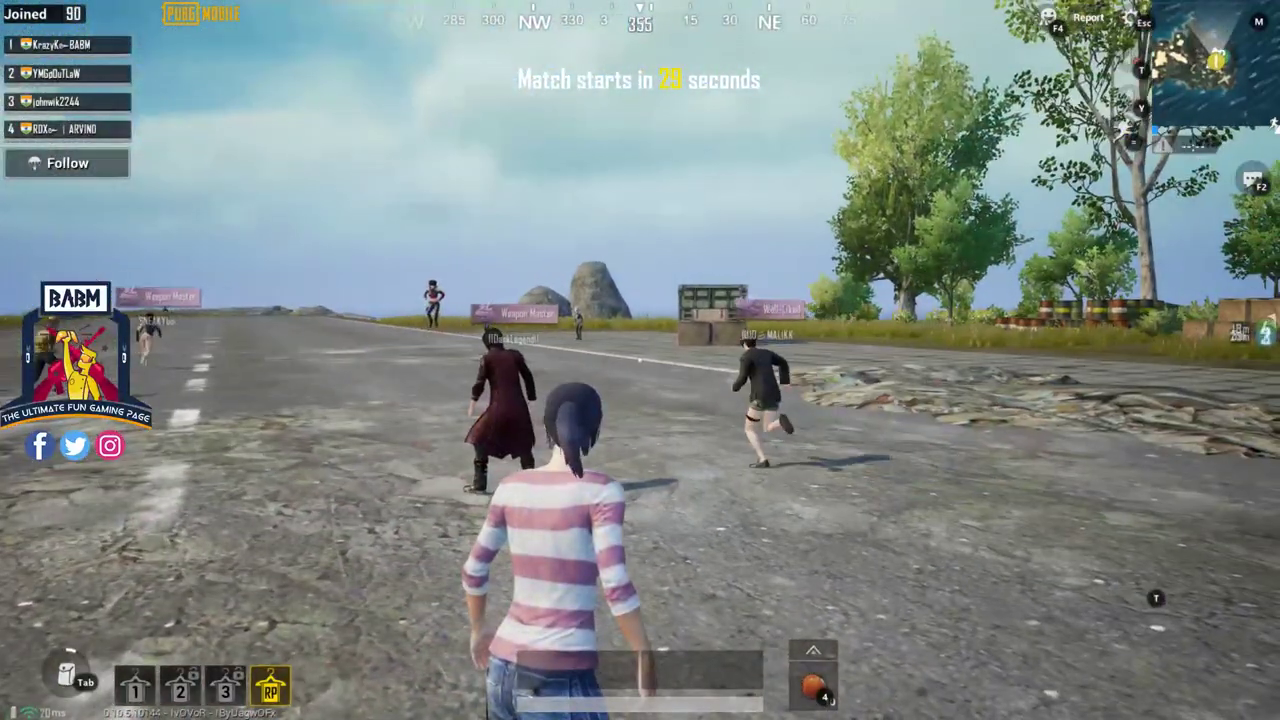
key("F4")
key("F4")
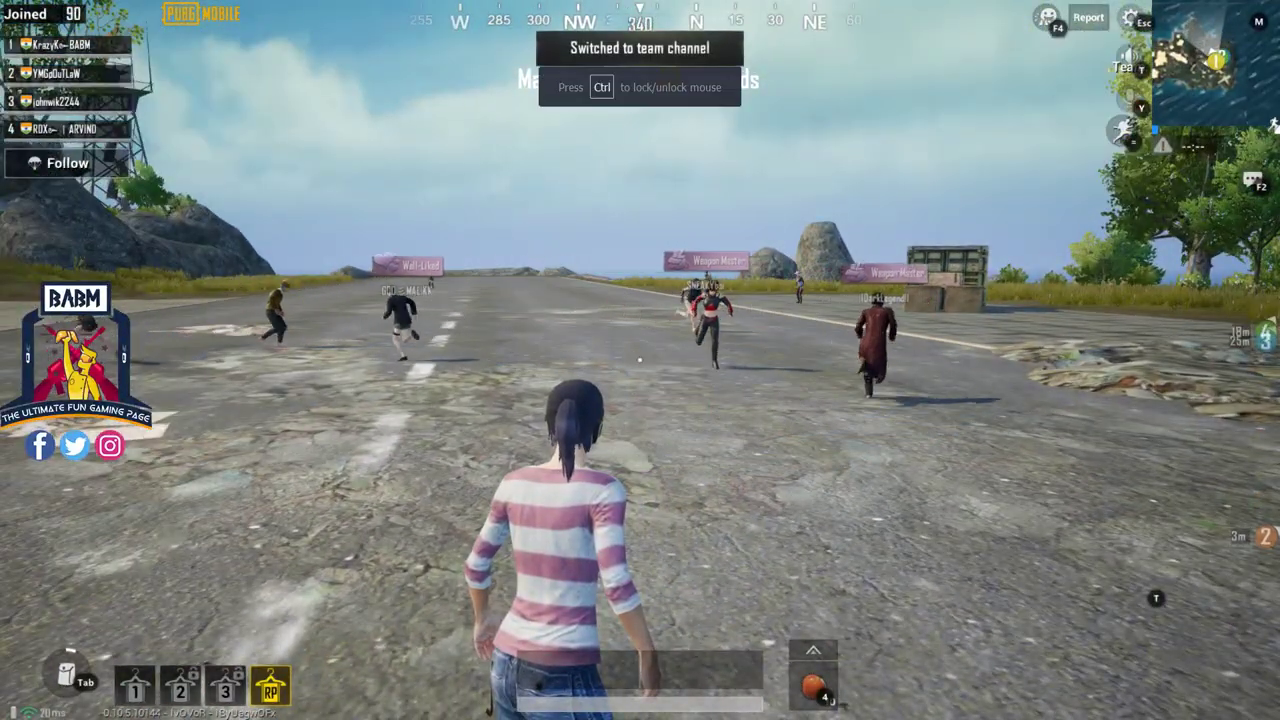
key("y")
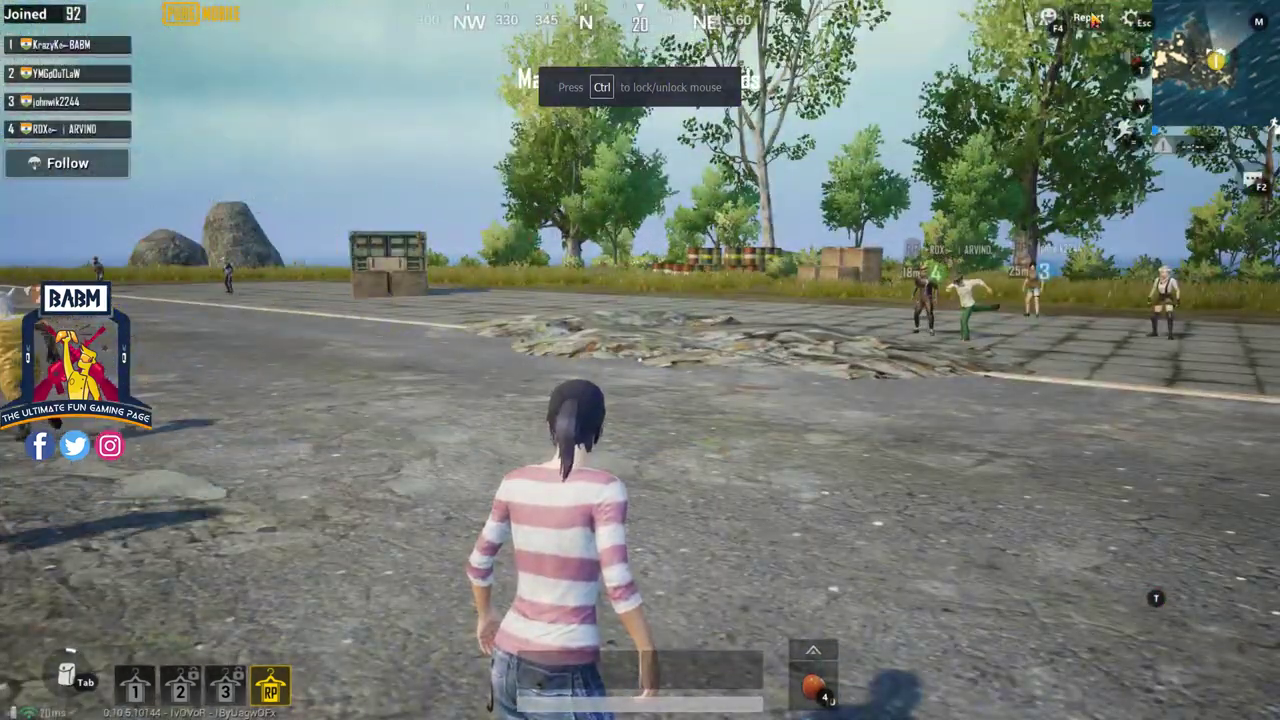
Leave full screen, open the game's control layout customization and bring up the emulator's keyboard mapping editor over it.
key("ctrl")
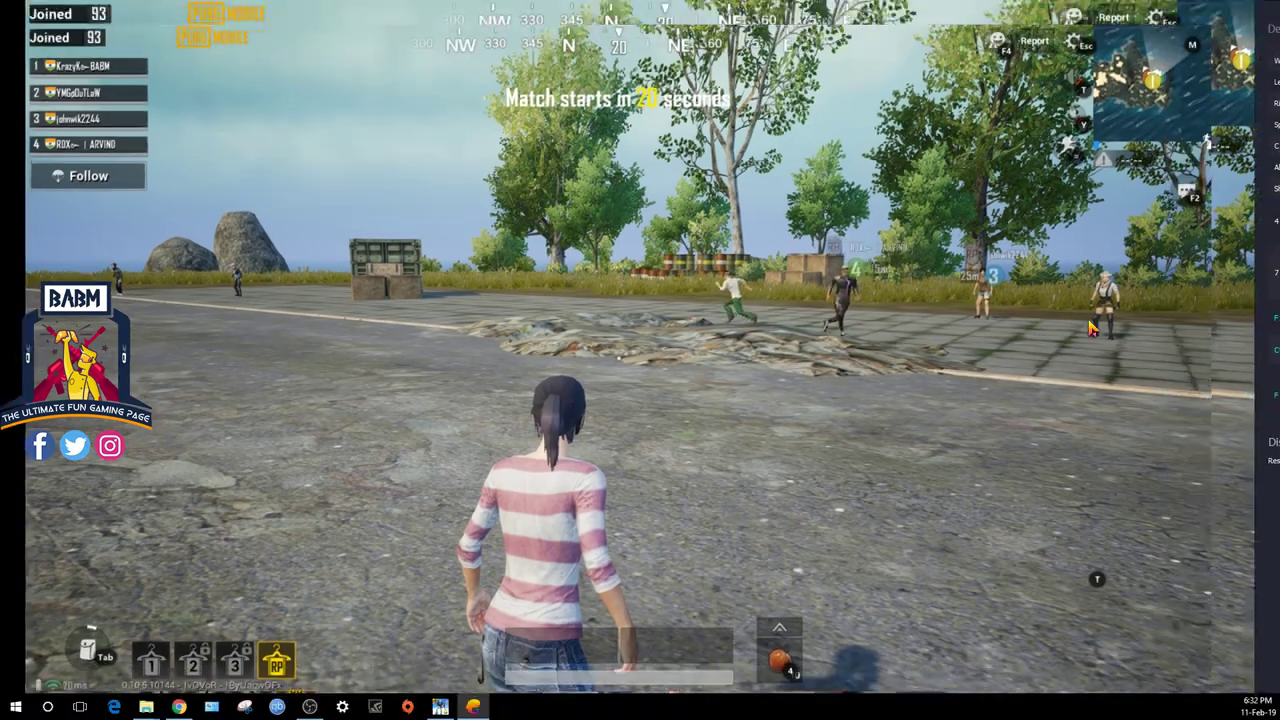
mouse_move(640, 360)
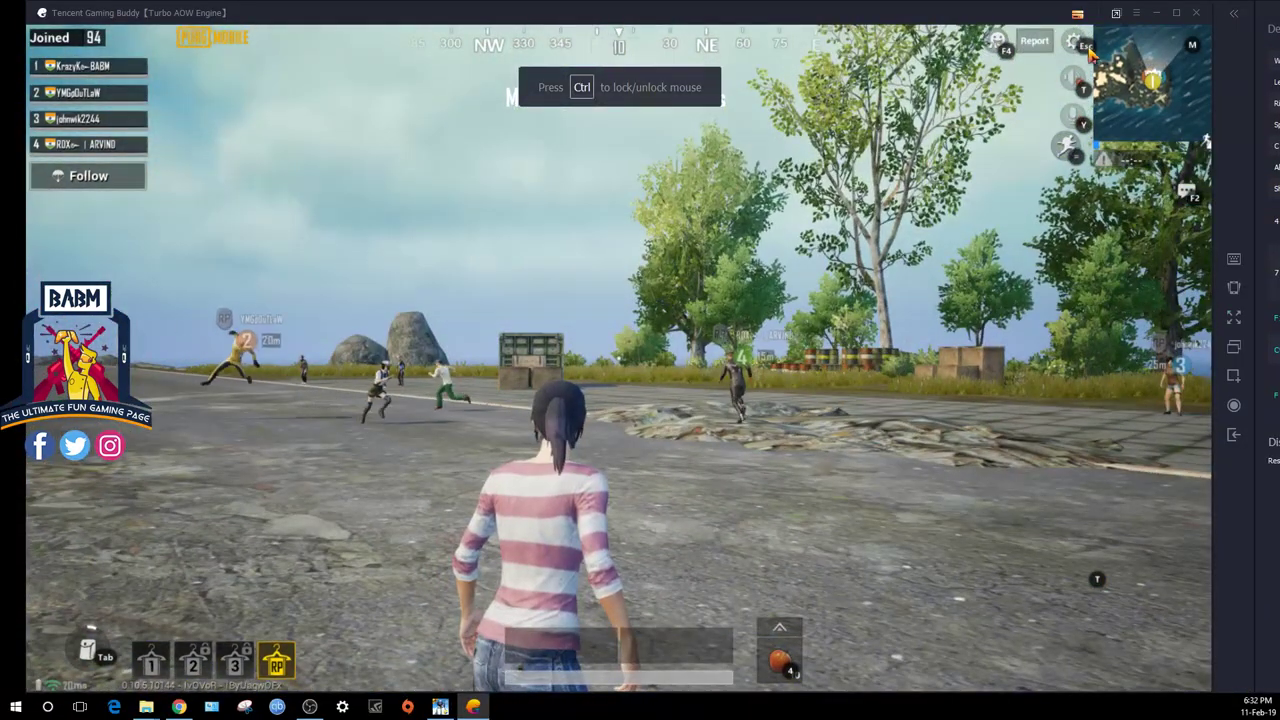
left_click(1086, 47)
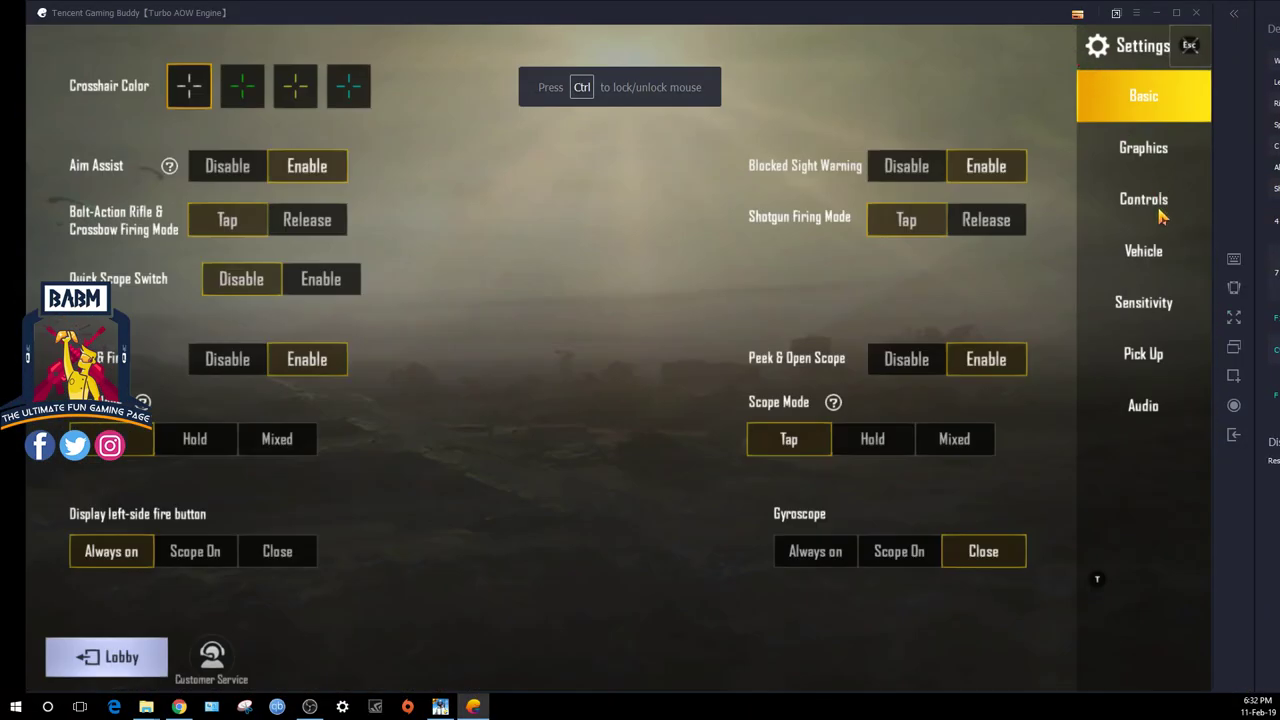
left_click(1160, 214)
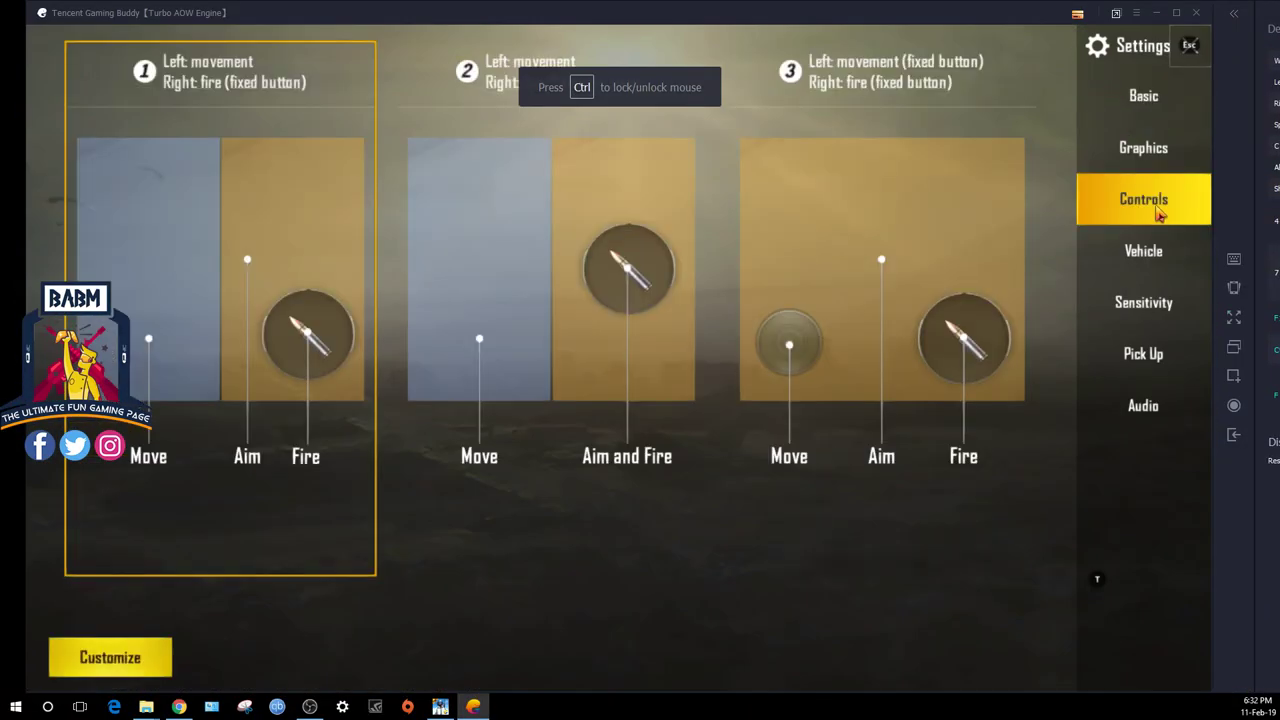
left_click(97, 650)
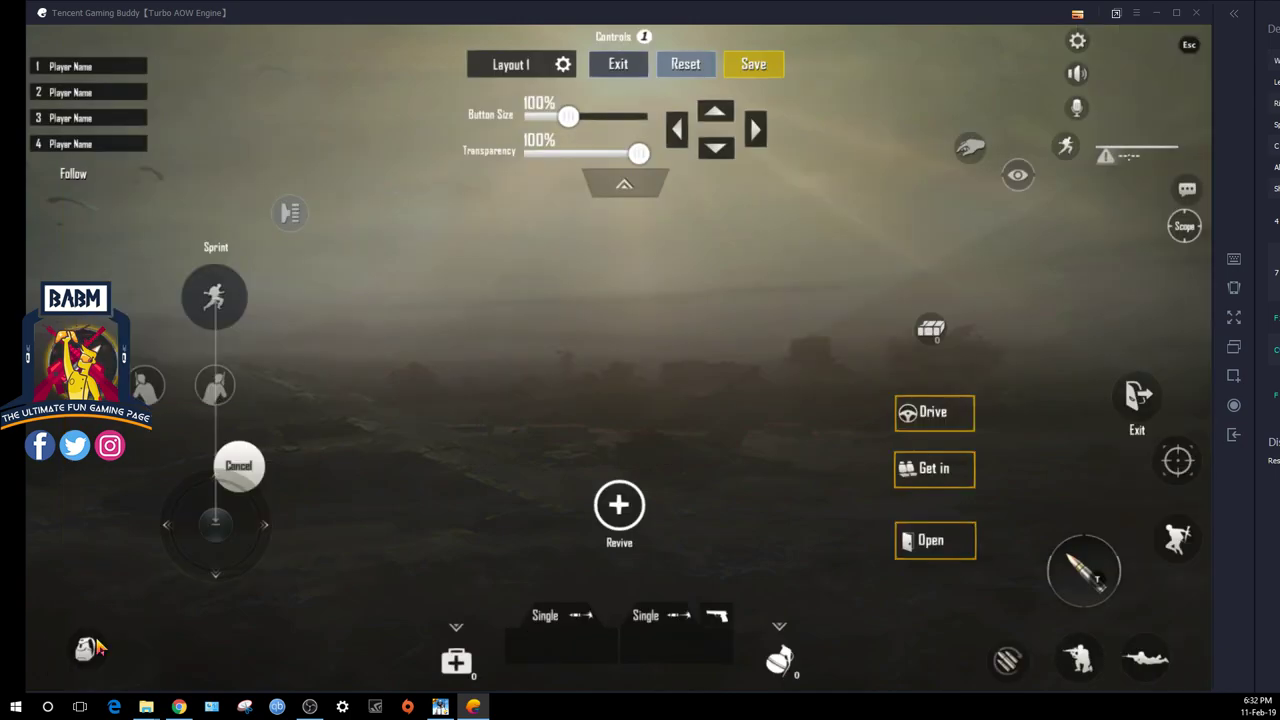
left_click(1236, 264)
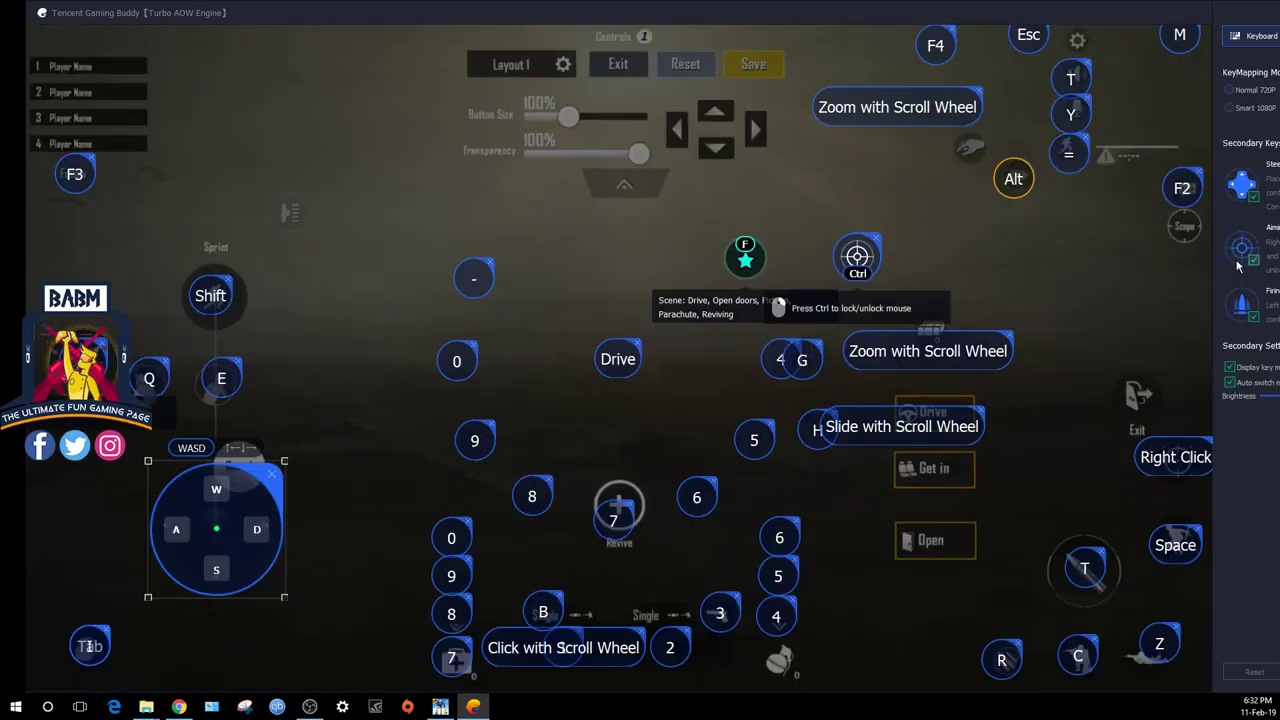
Replace the T marker on the fire button with the H marker from the pickup list and save the keyboard mapping.
left_click(1091, 569)
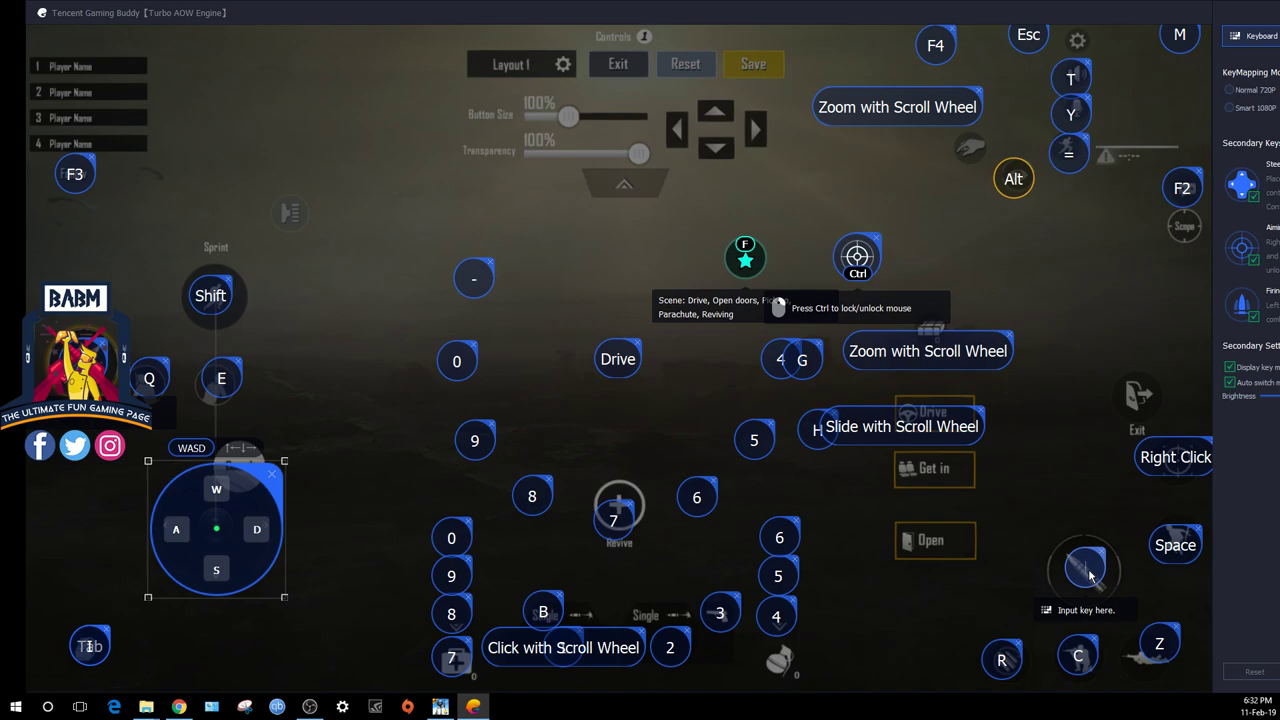
key("h")
key("t")
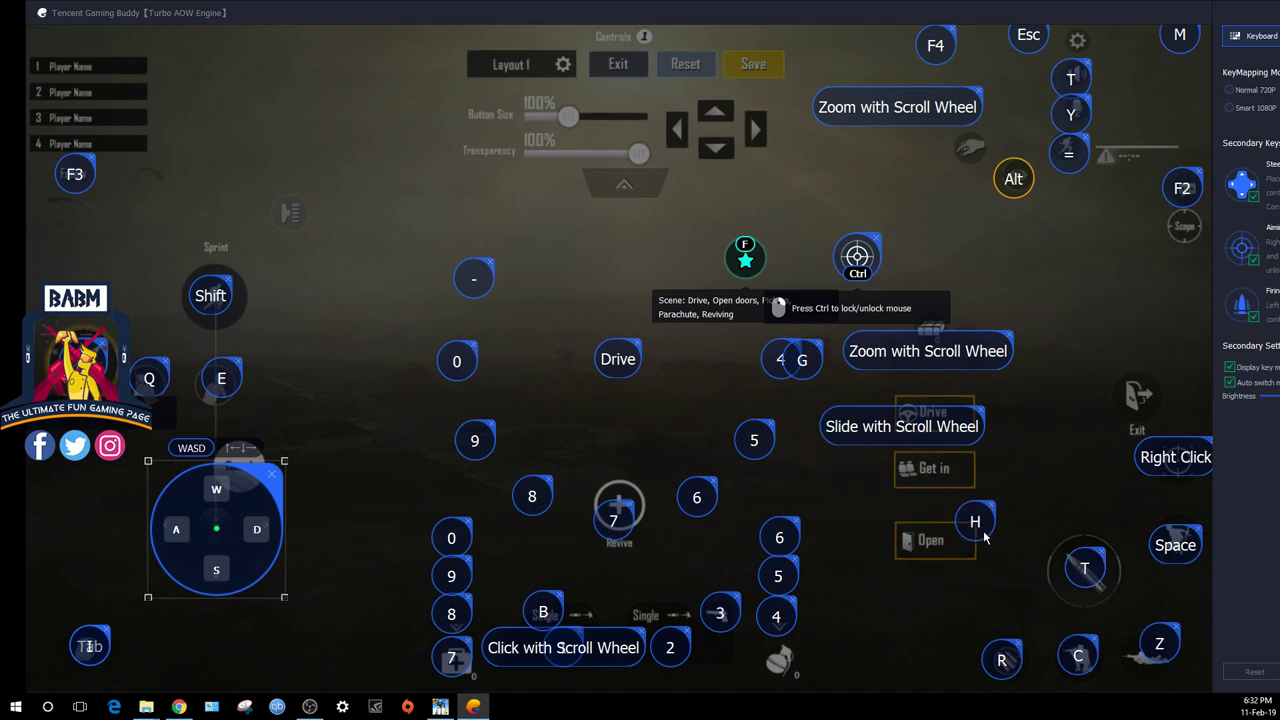
left_click(1105, 553)
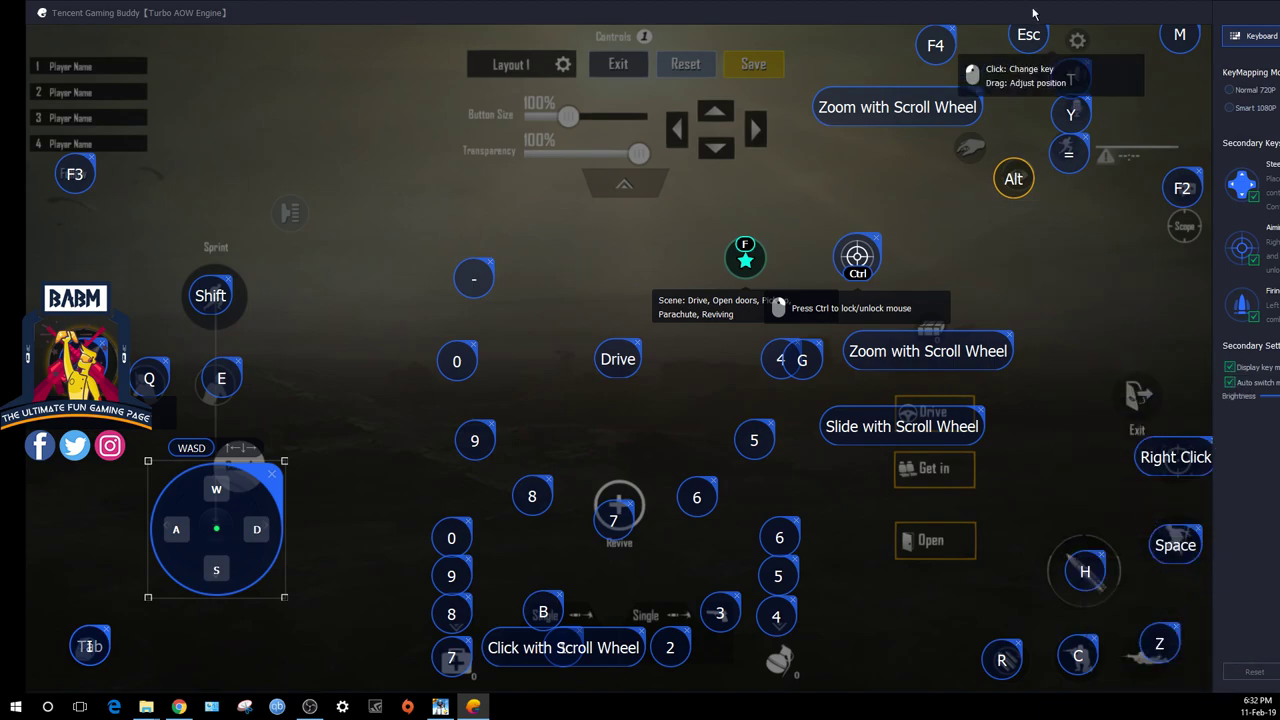
left_click_drag(1032, 12, 932, 27)
left_click(1238, 686)
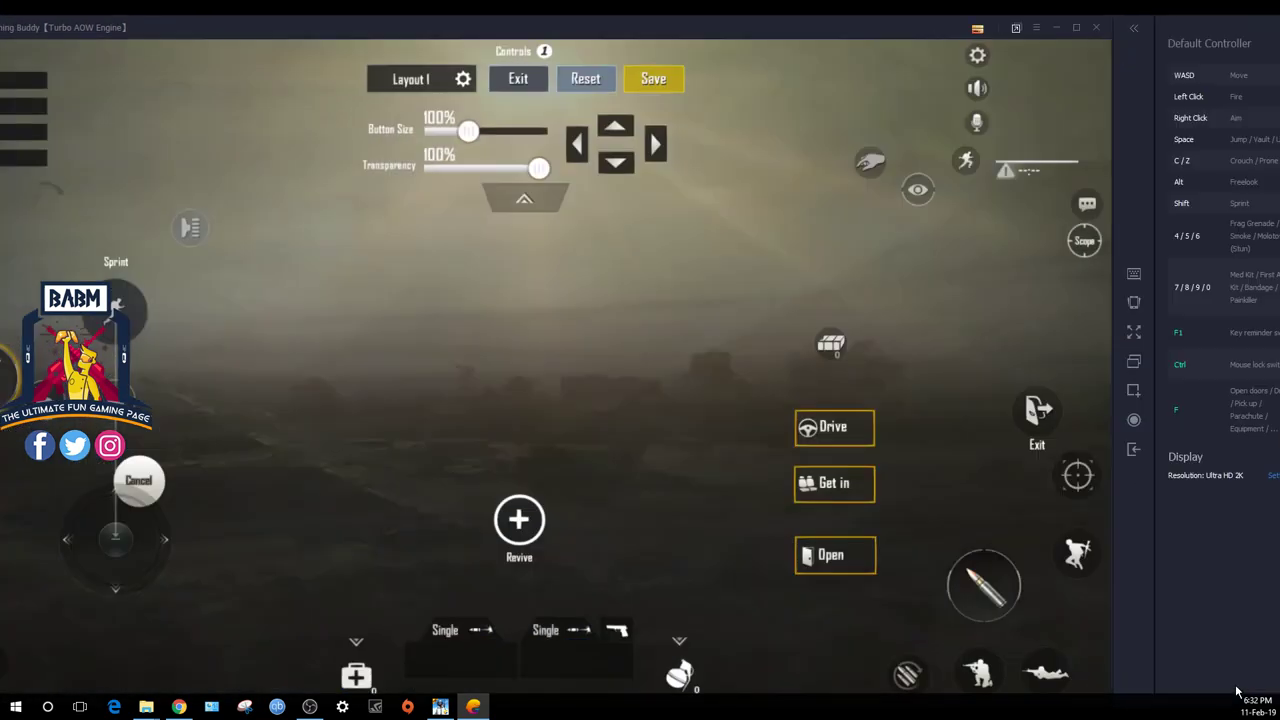
Save the game's control layout, then leave the settings and return to the match in full screen.
left_click(657, 82)
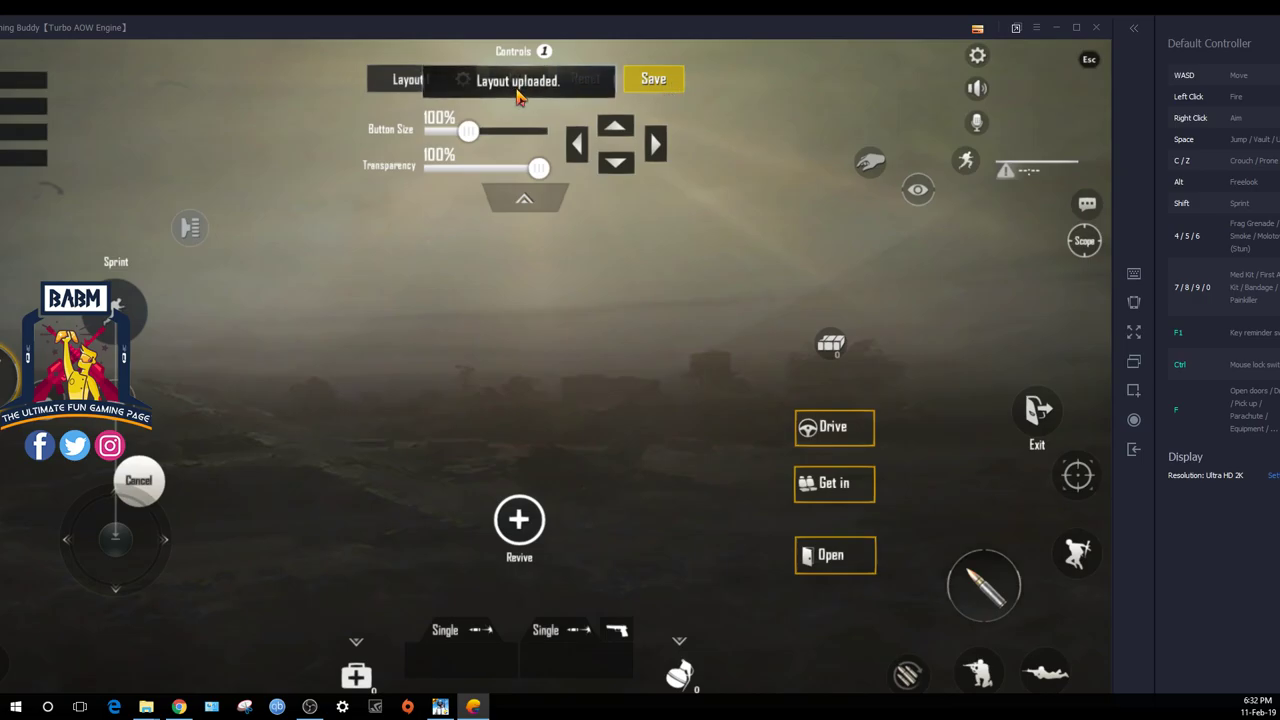
left_click(521, 80)
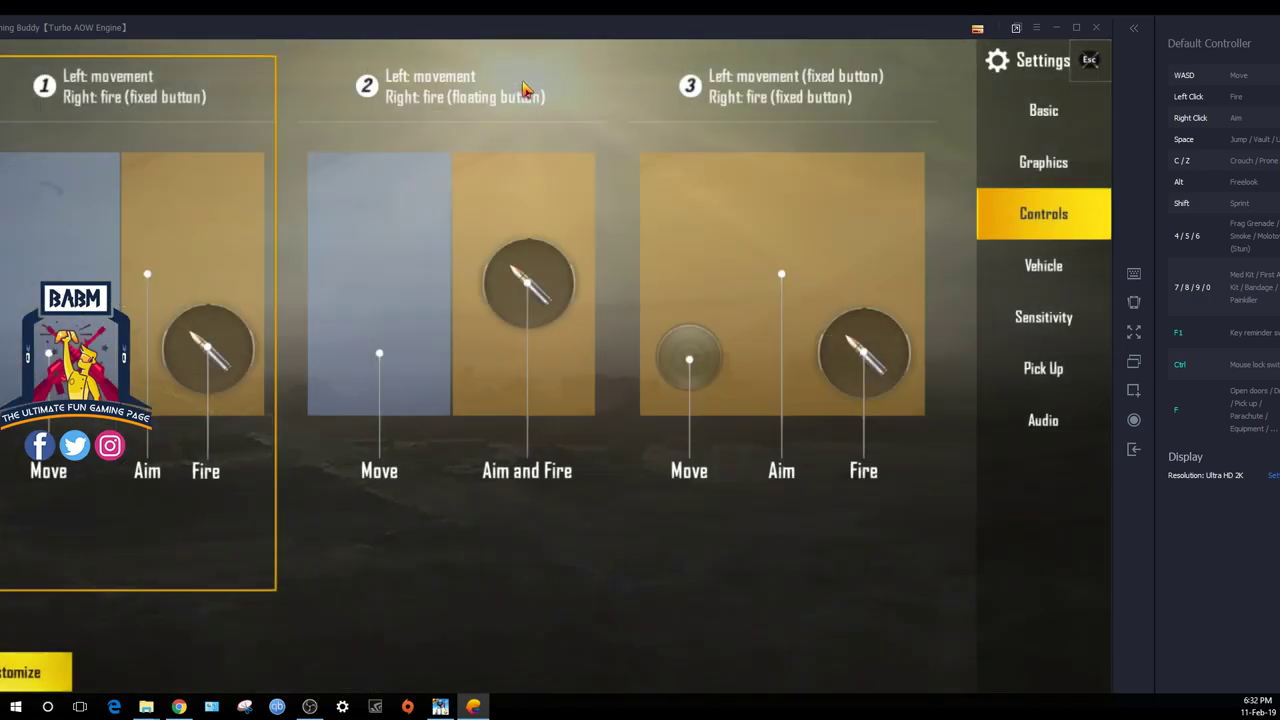
left_click(1087, 64)
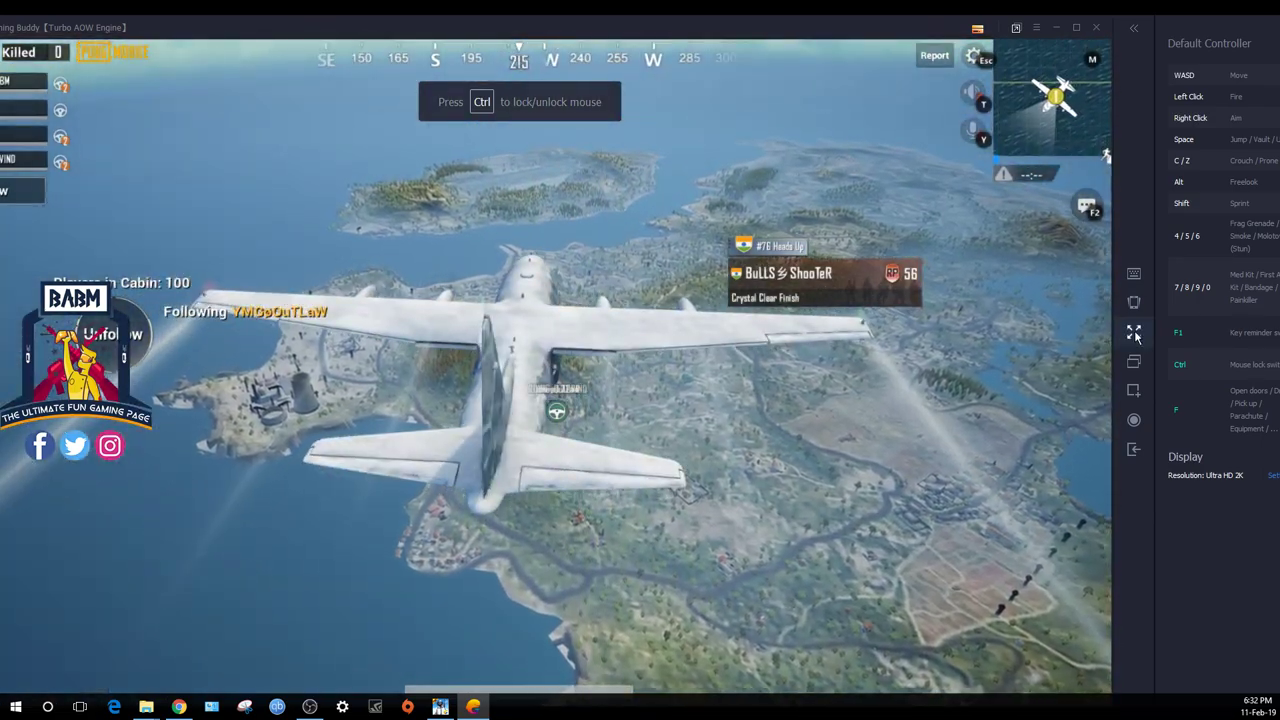
left_click(1134, 354)
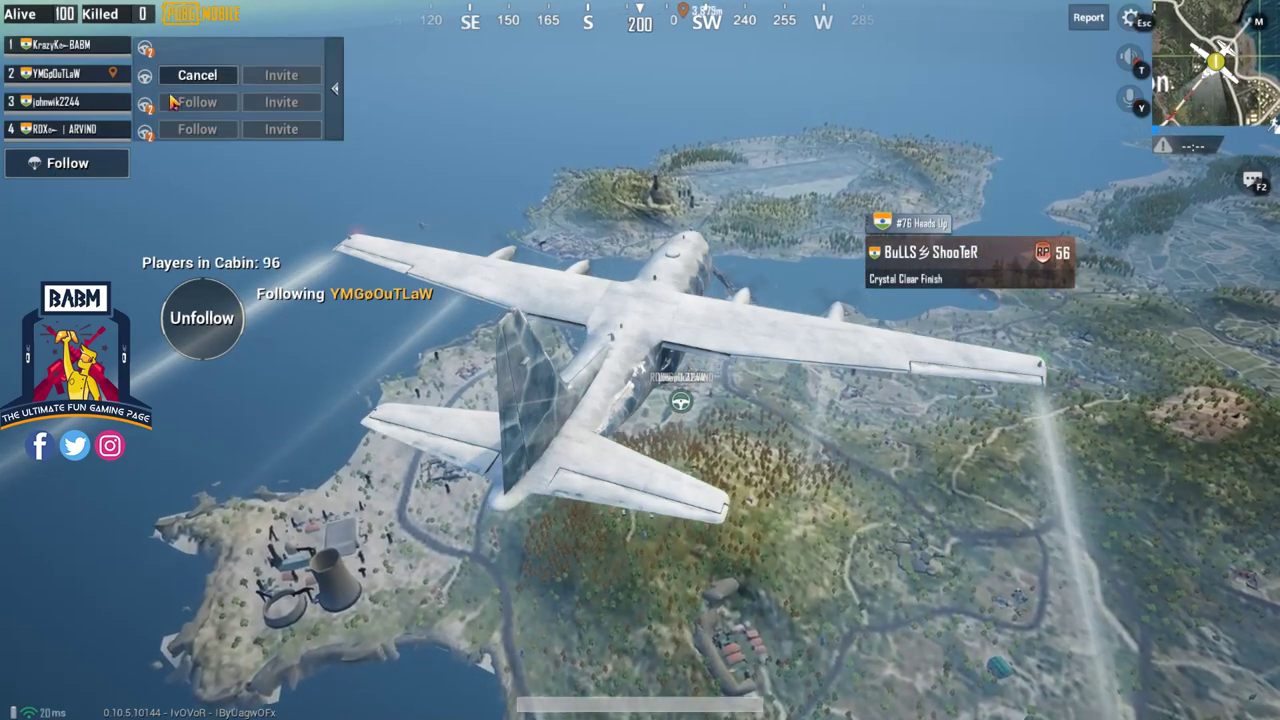
Cancel following the teammate, collapse the follow list and jump from the plane.
left_click(199, 77)
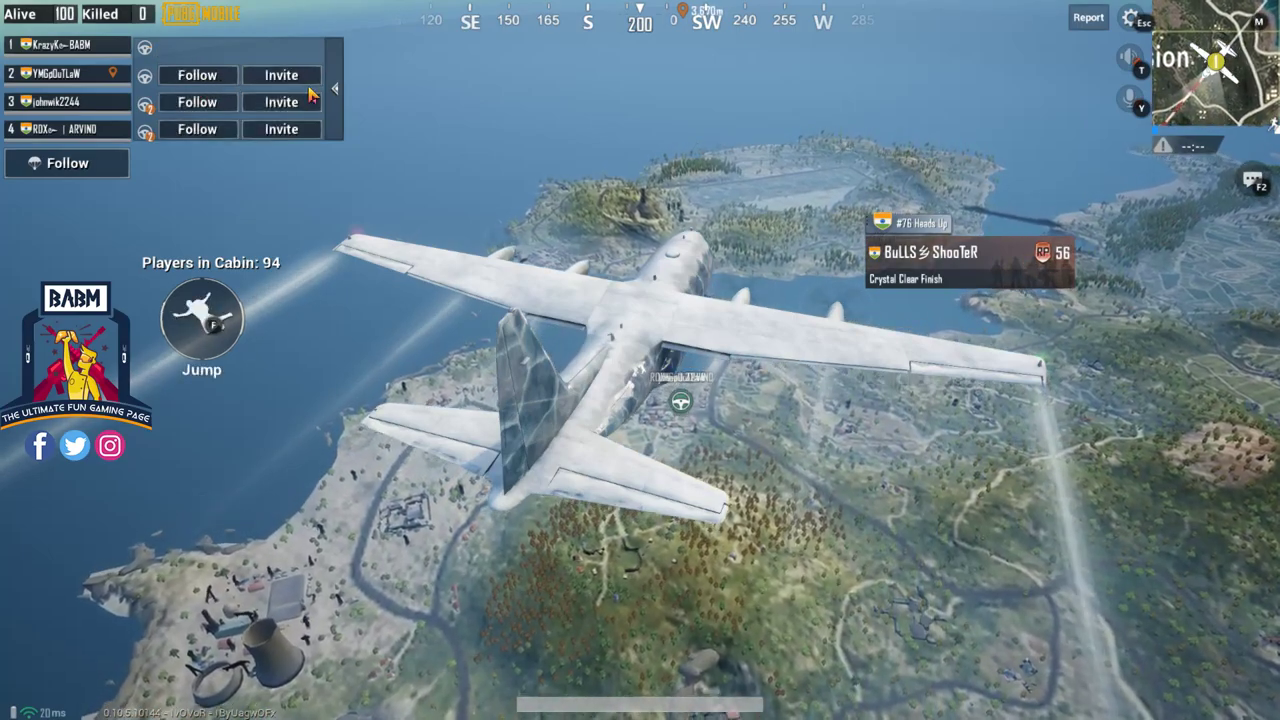
left_click(333, 90)
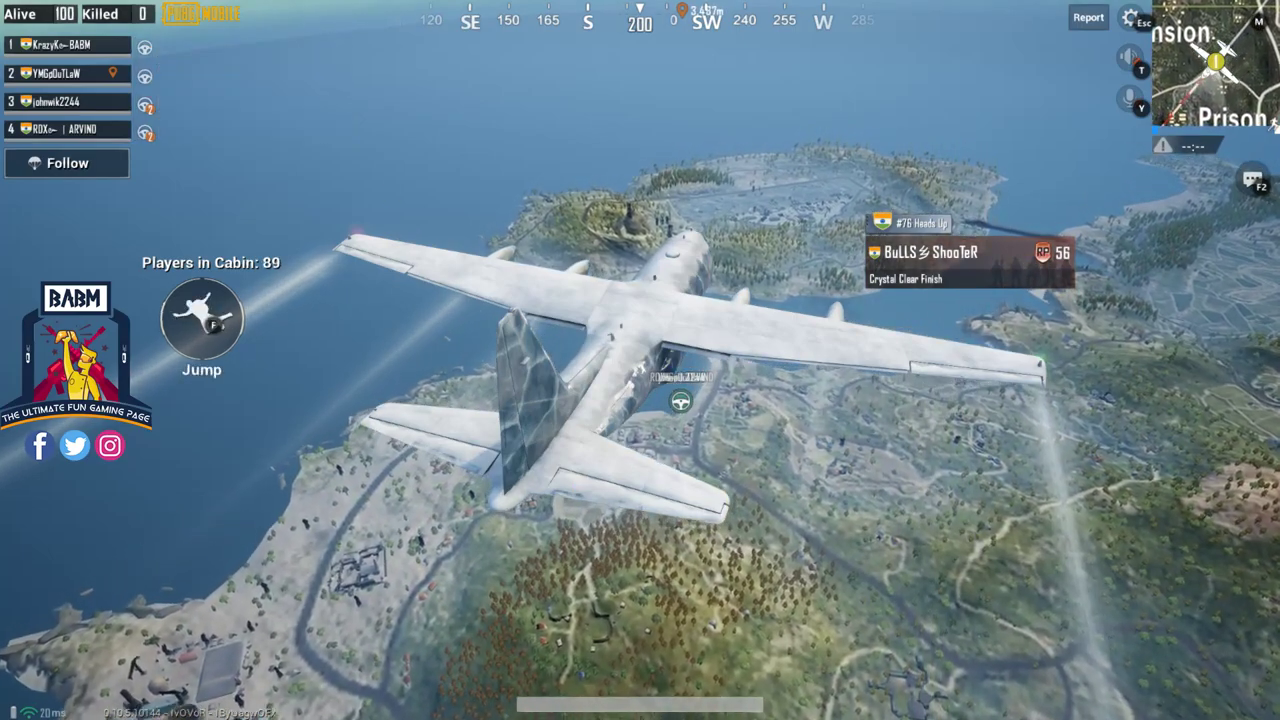
key("f")
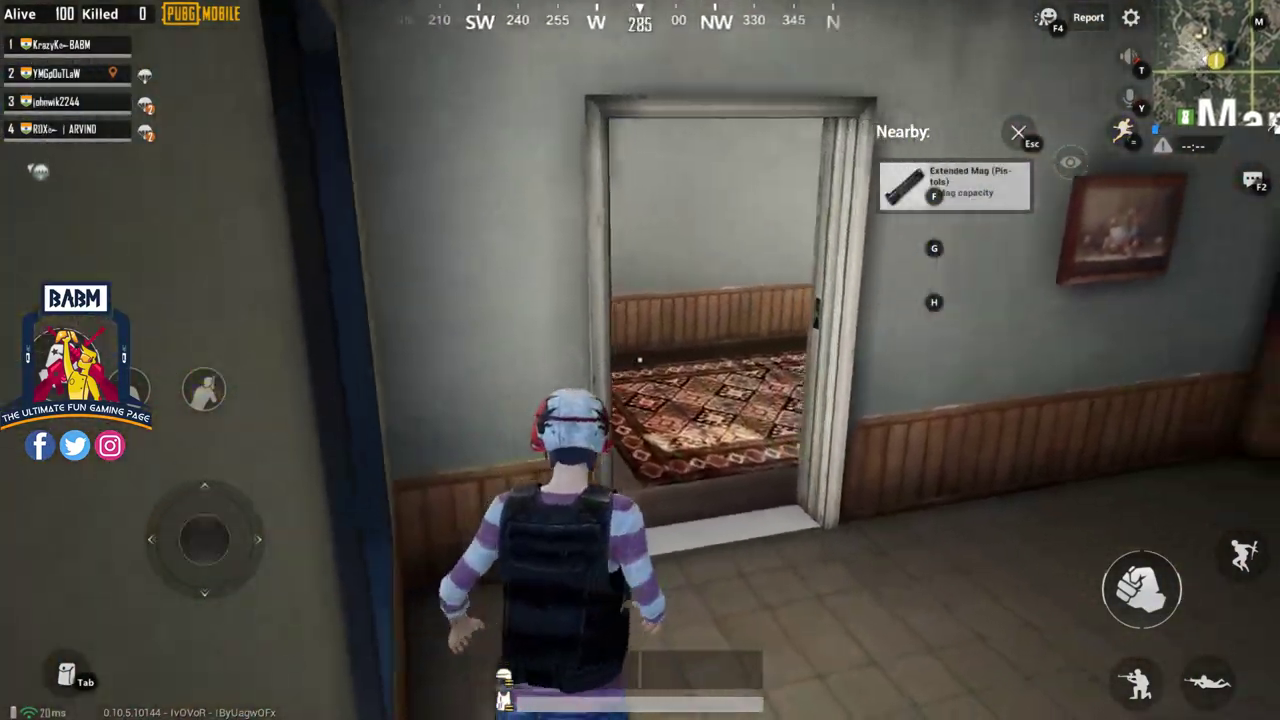
Pick up the VSS in the house and fire it through its scope to test the remapped fire control.
key("f")
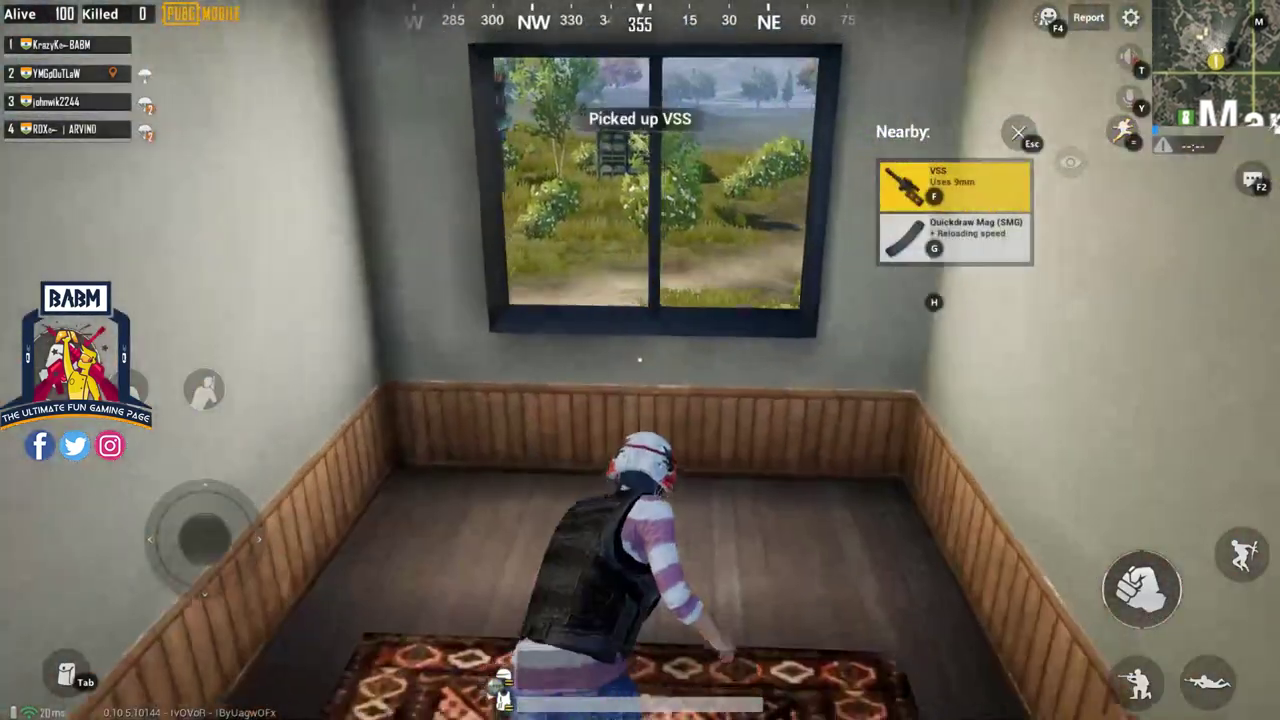
key("h")
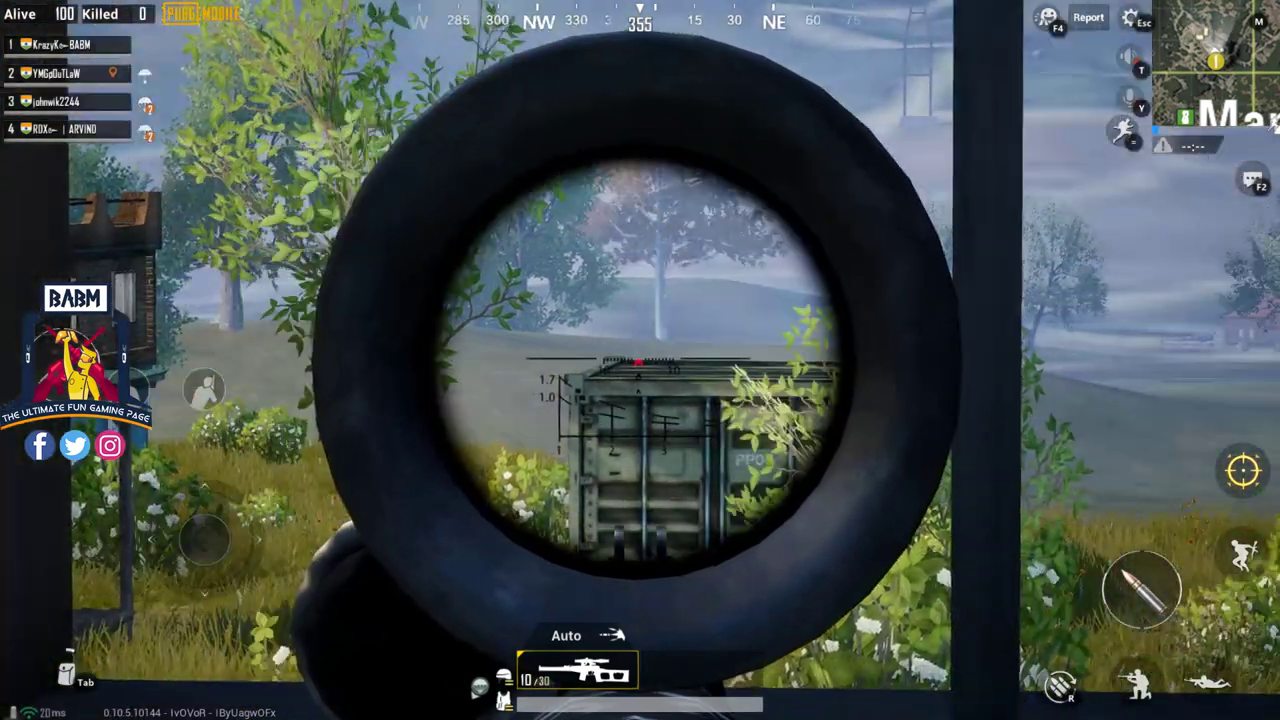
key("d")
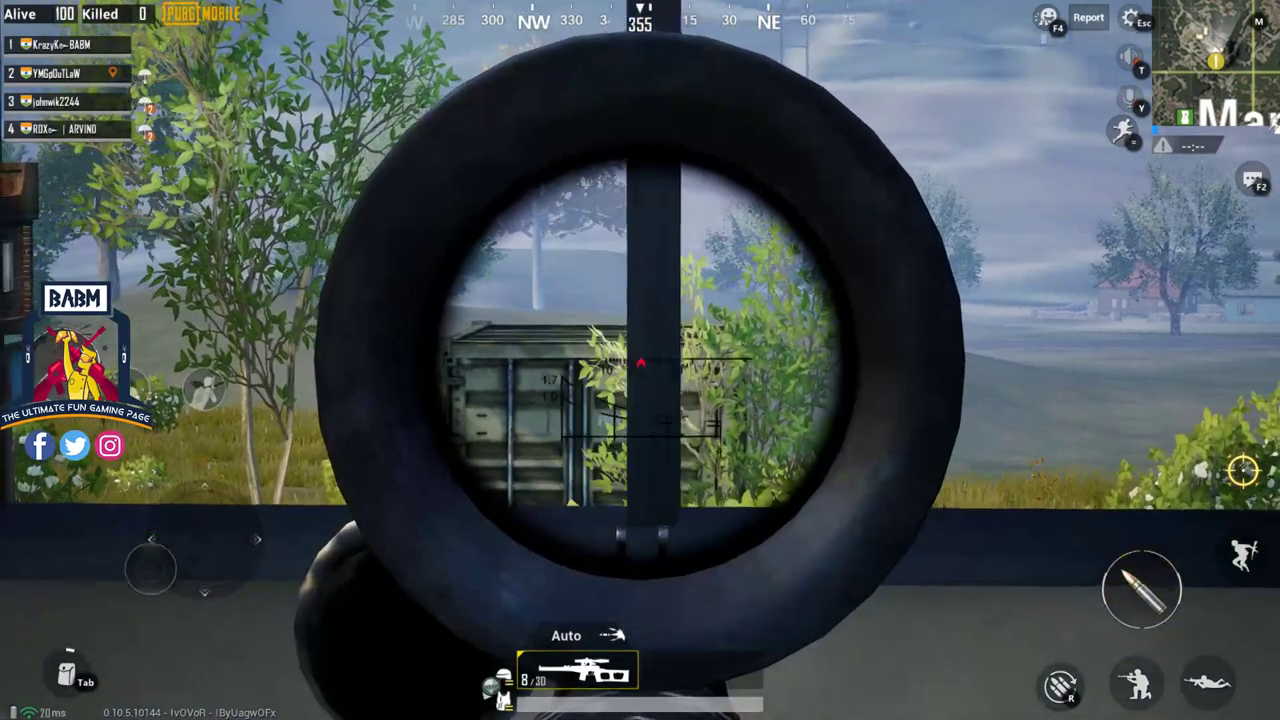
key("w")
key("w")
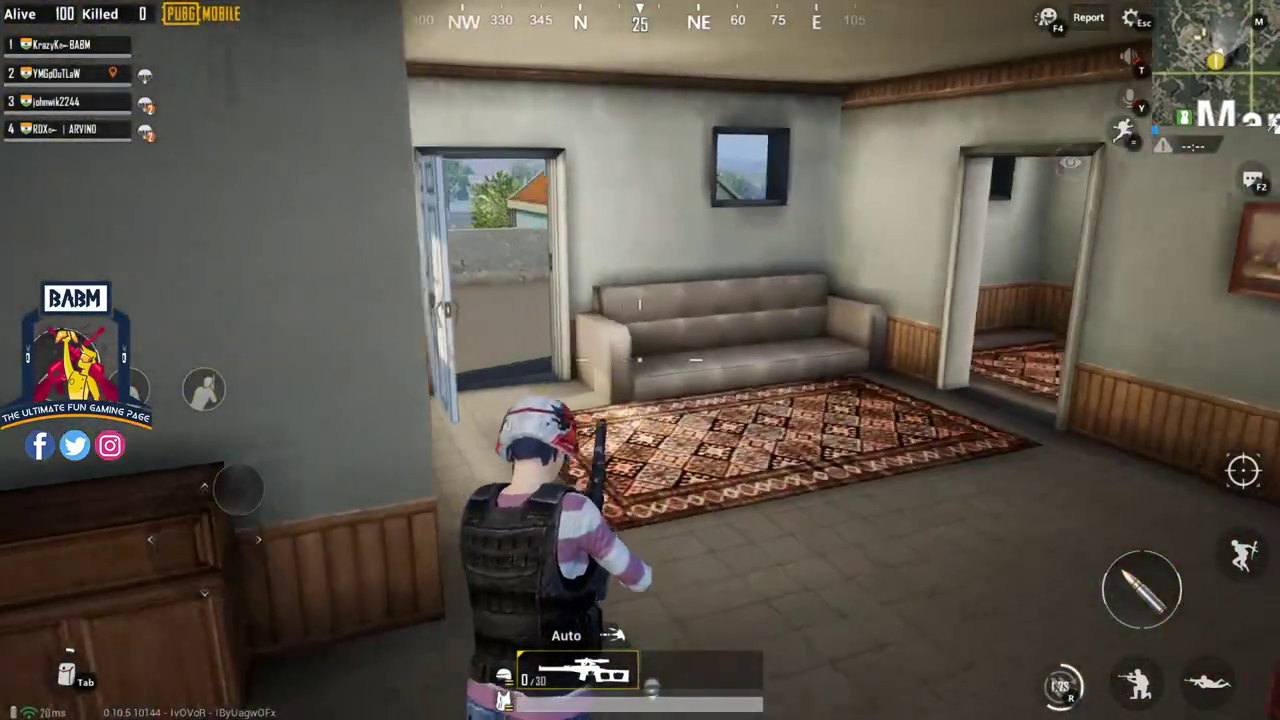
Sprint outside to the neighbouring blue house and pick up the pistol and 9mm ammo there.
key("w")
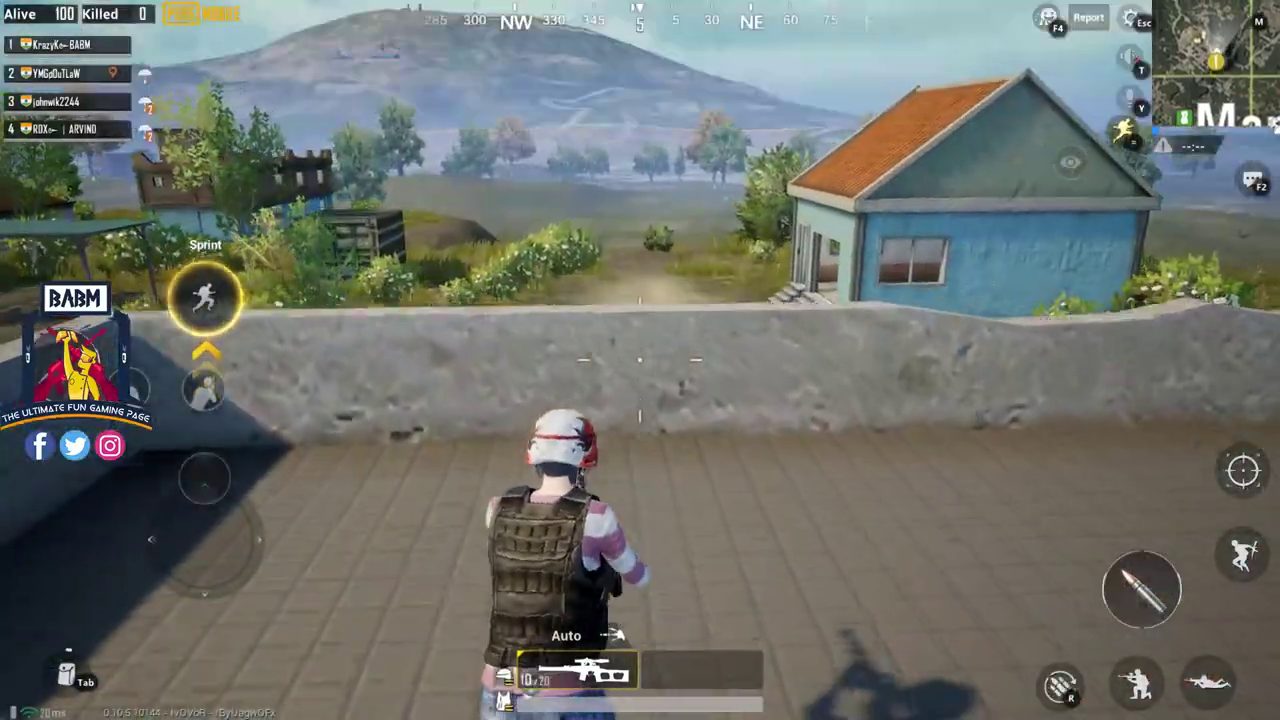
key("w")
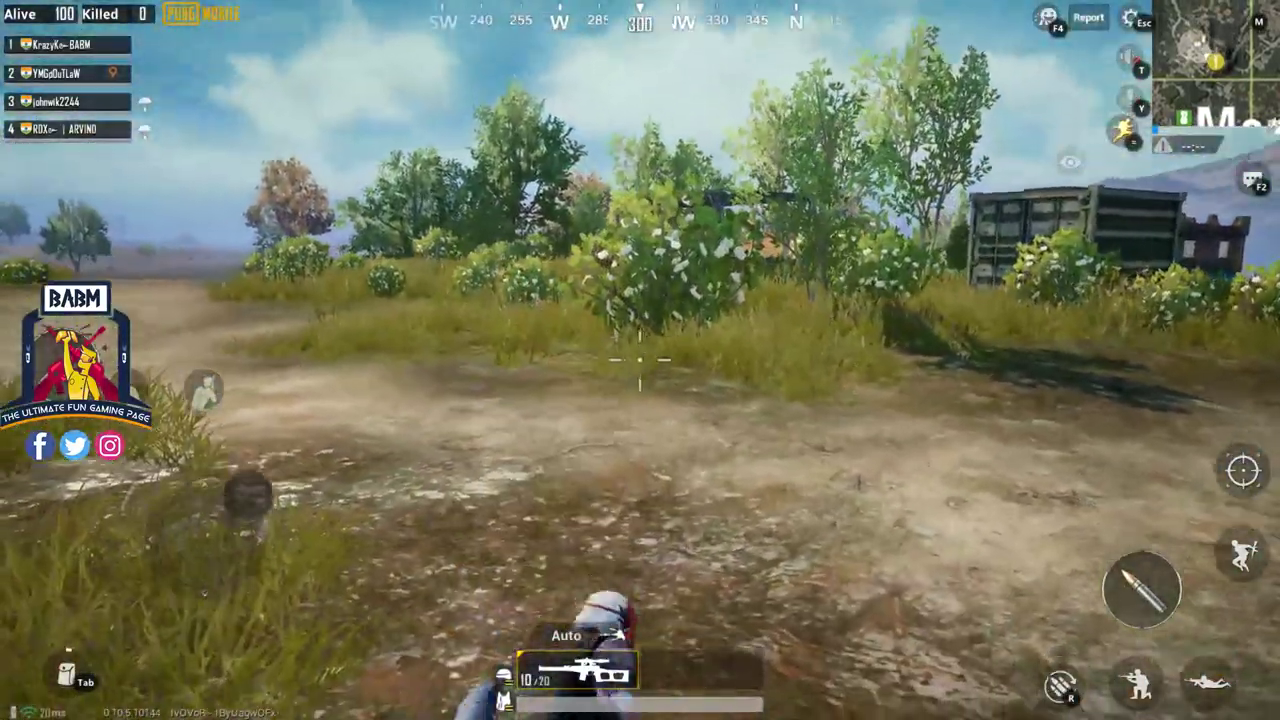
key("w")
key("x")
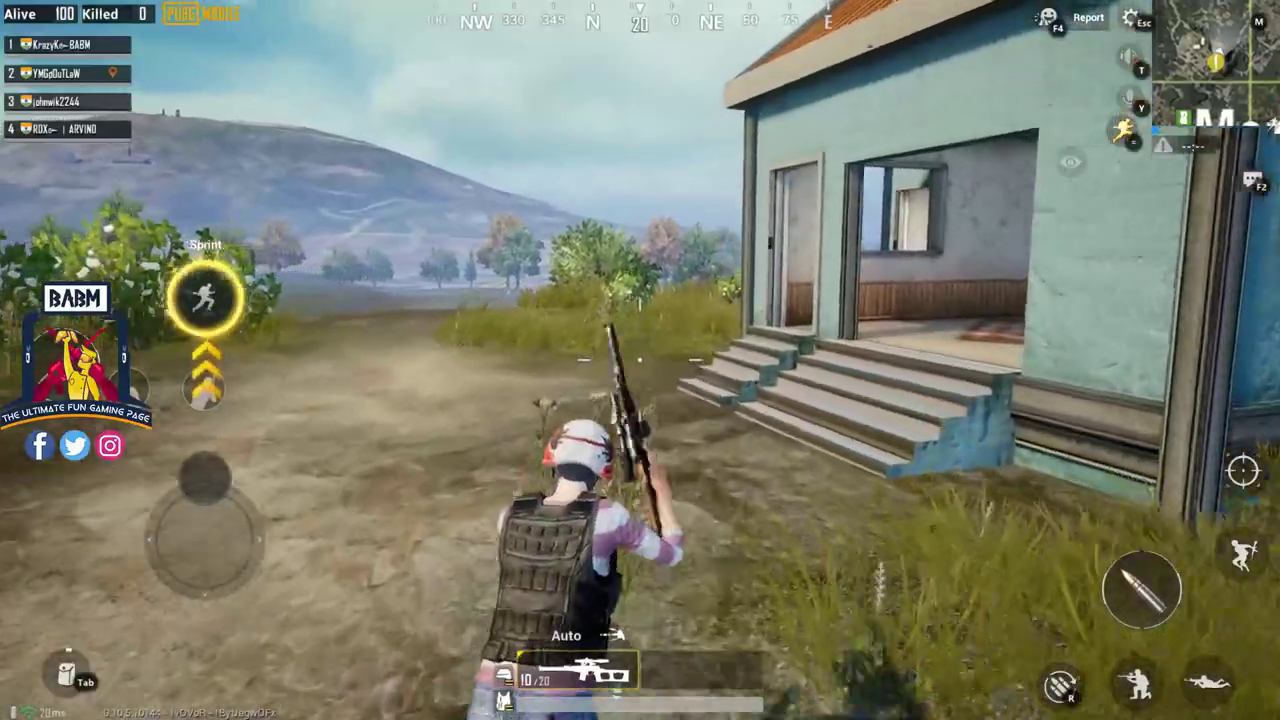
key("w")
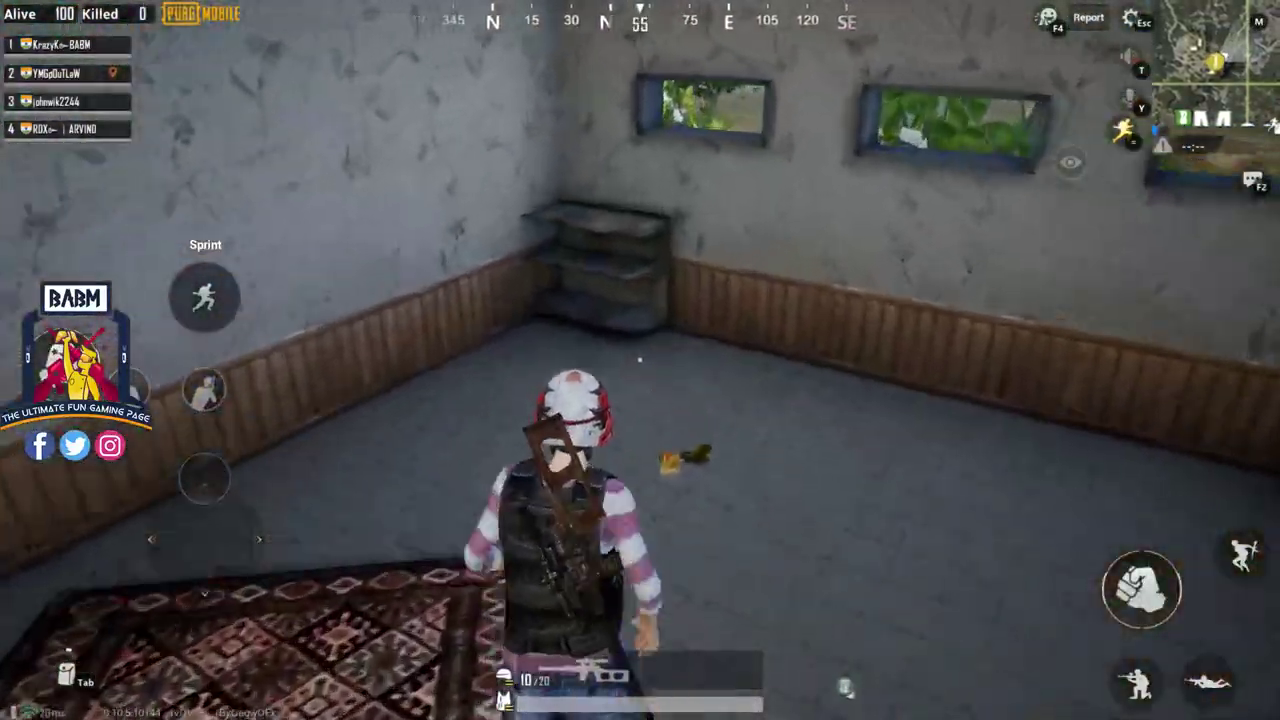
key("f")
key("g")
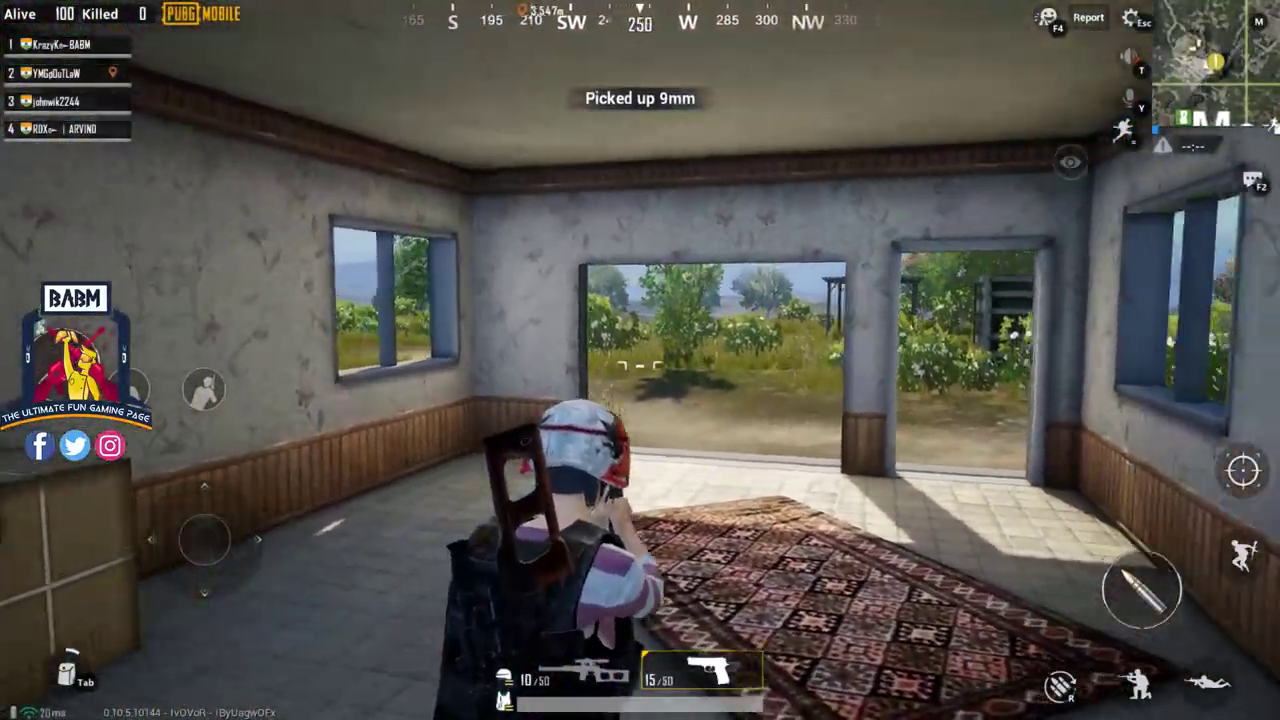
Leave full screen, remove the H key mapping from the fire button and save the keyboard mapping.
key("w")
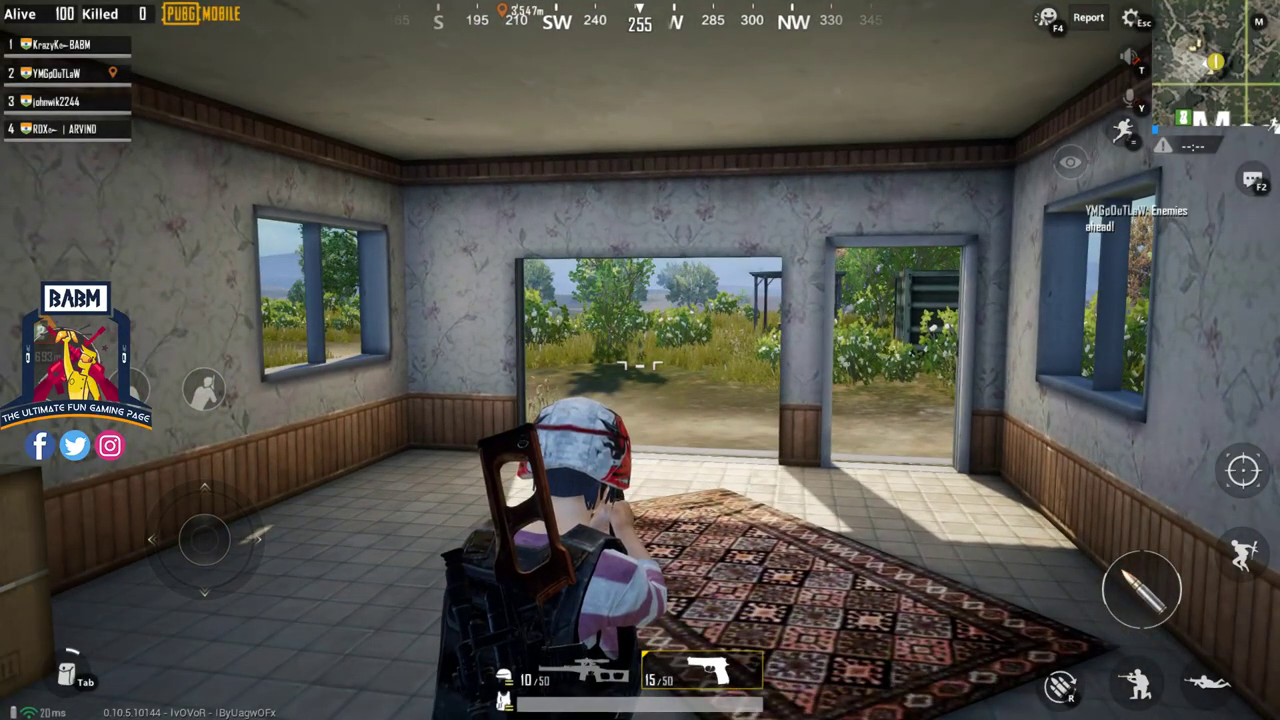
key("F11")
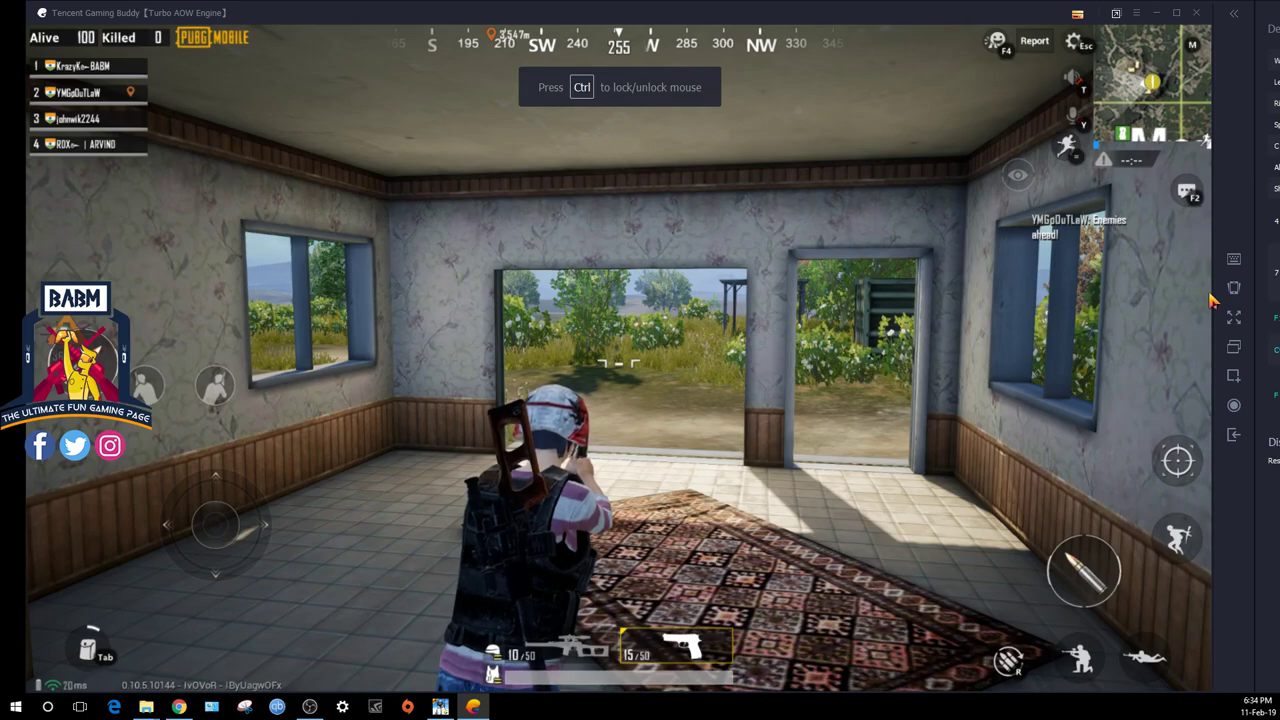
left_click(1233, 258)
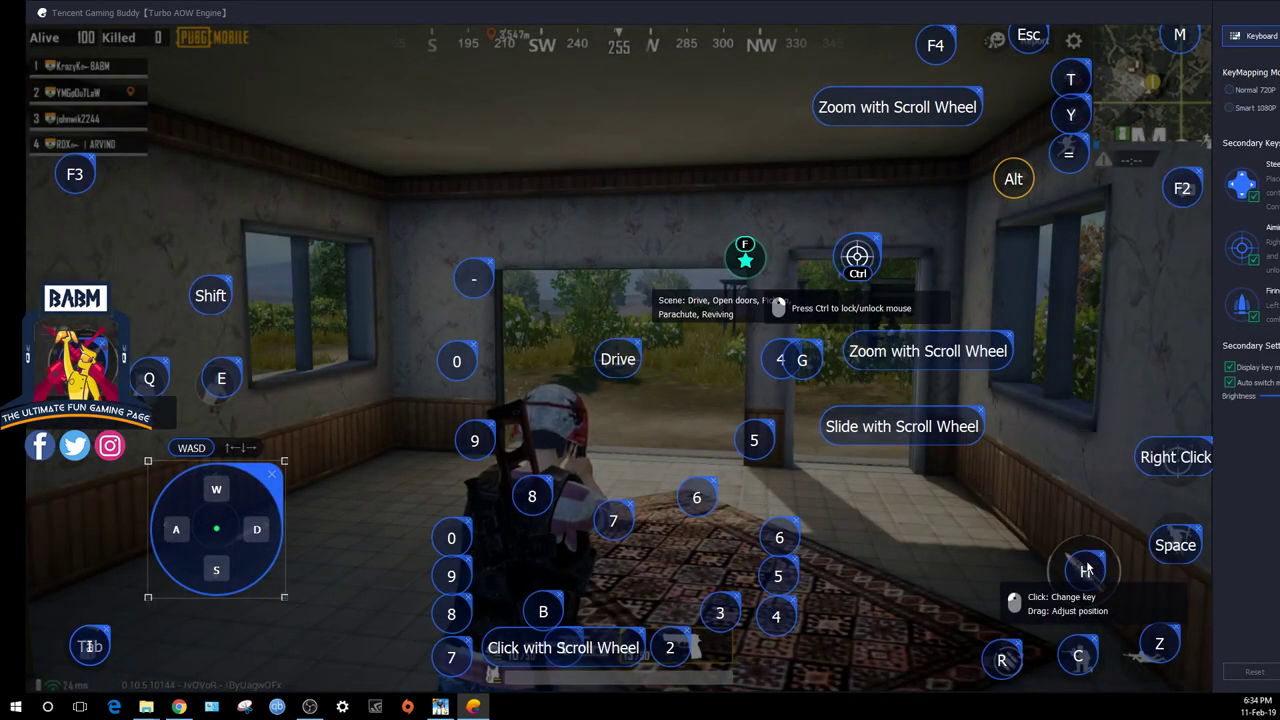
left_click(1040, 577)
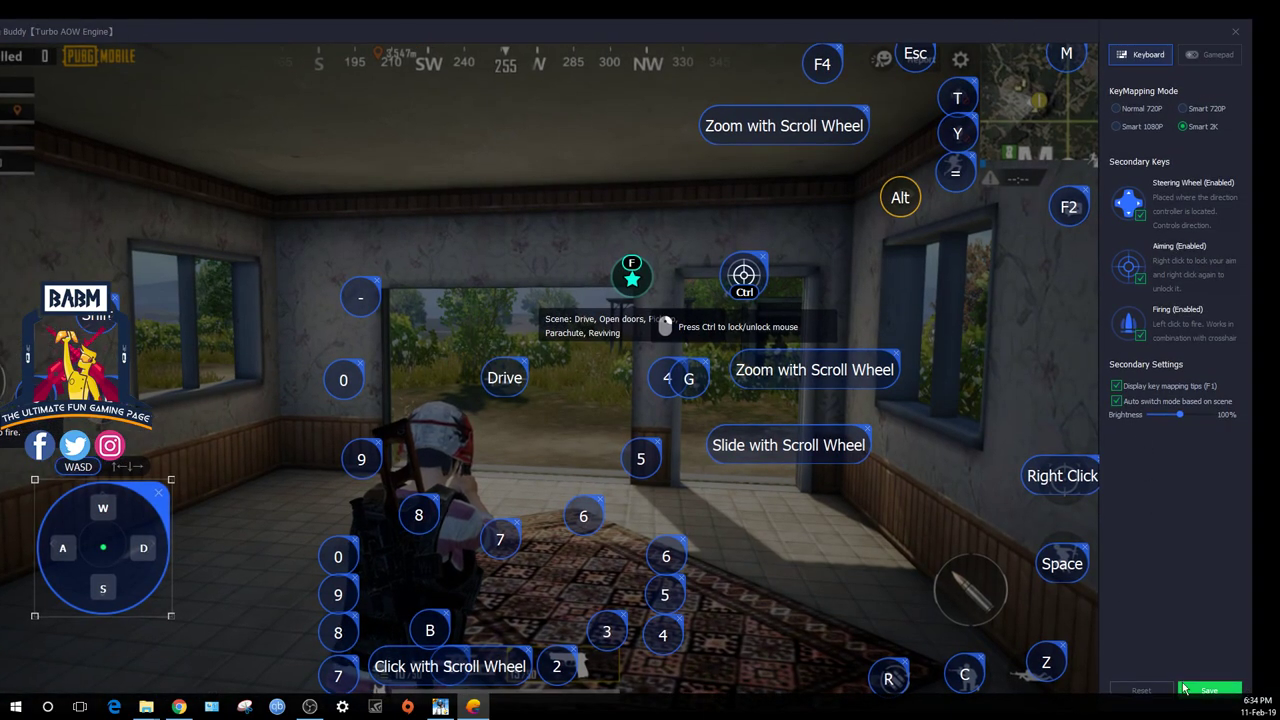
left_click(1198, 690)
Lock the mouse to the game, leave the house, fire the pistol and sprint to the blue-and-brick building.
key("ctrl")
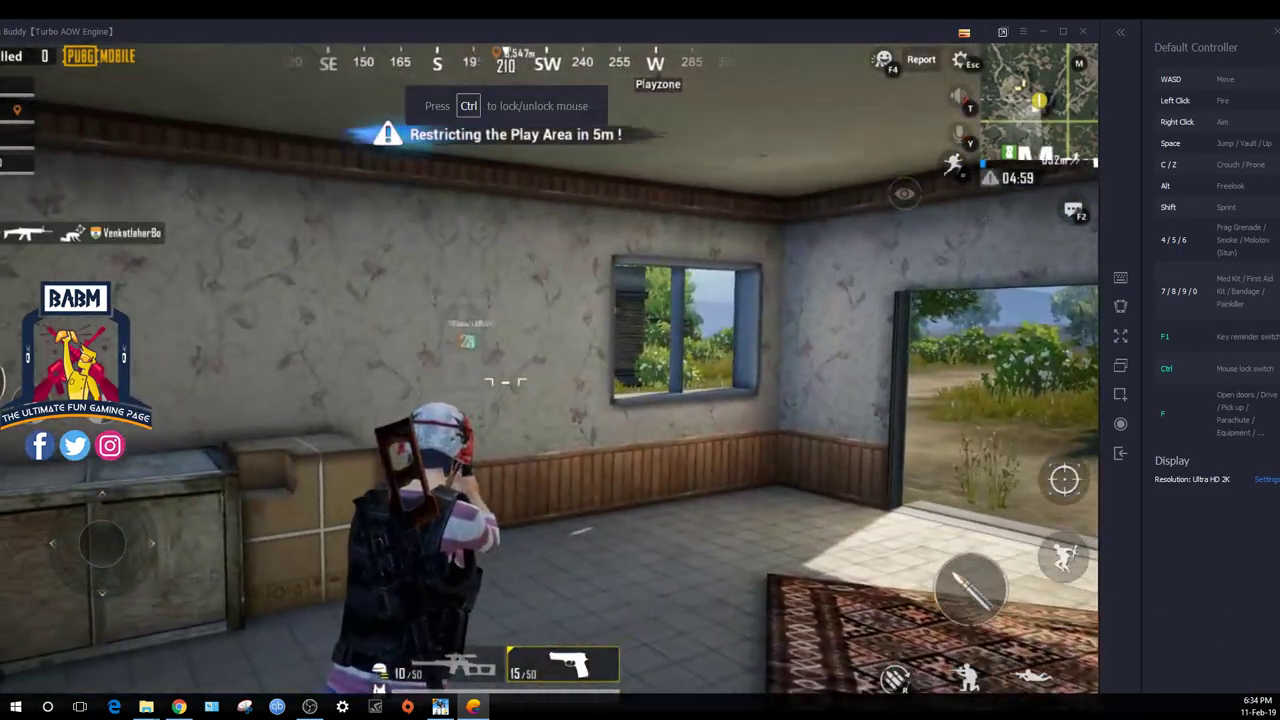
key("w")
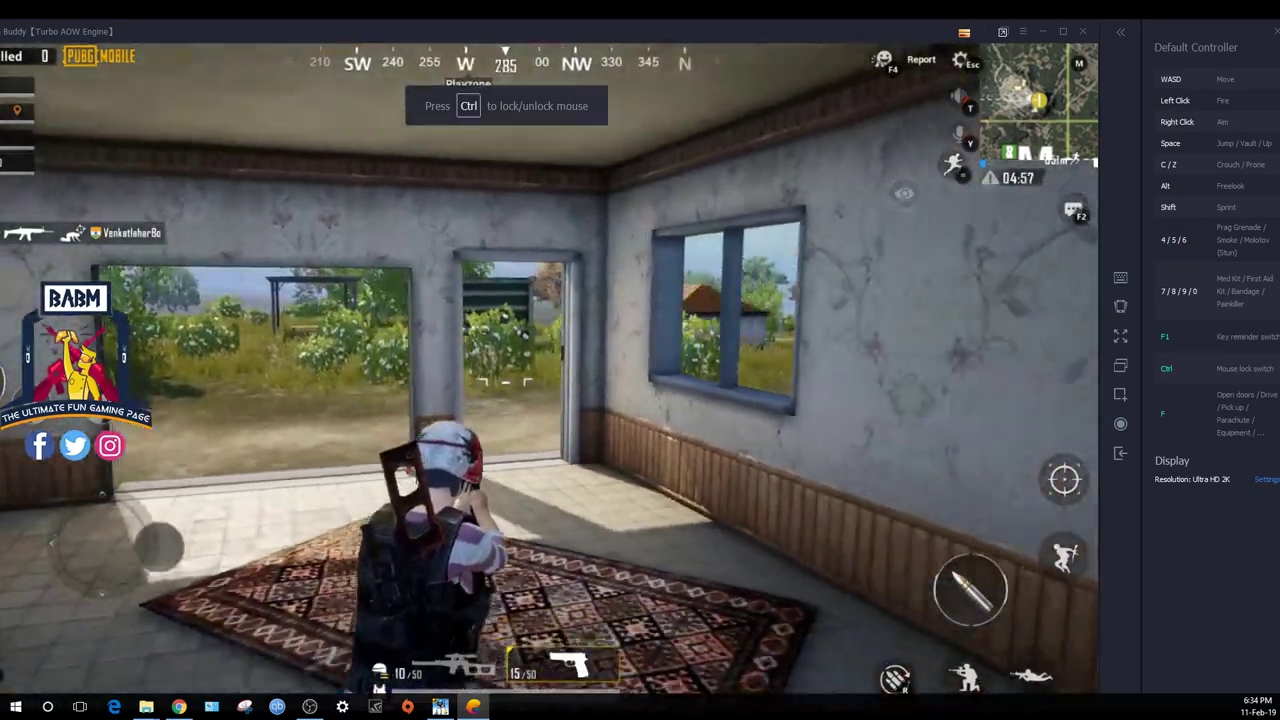
key("shift")
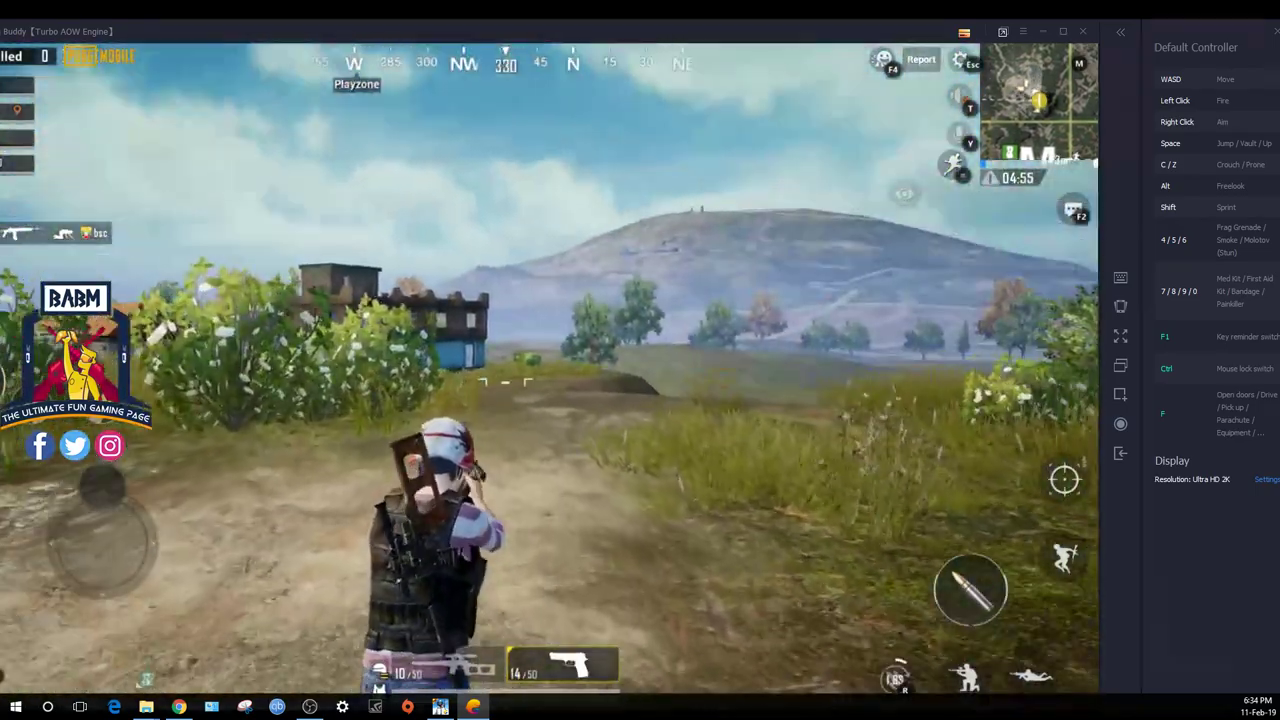
key("shift")
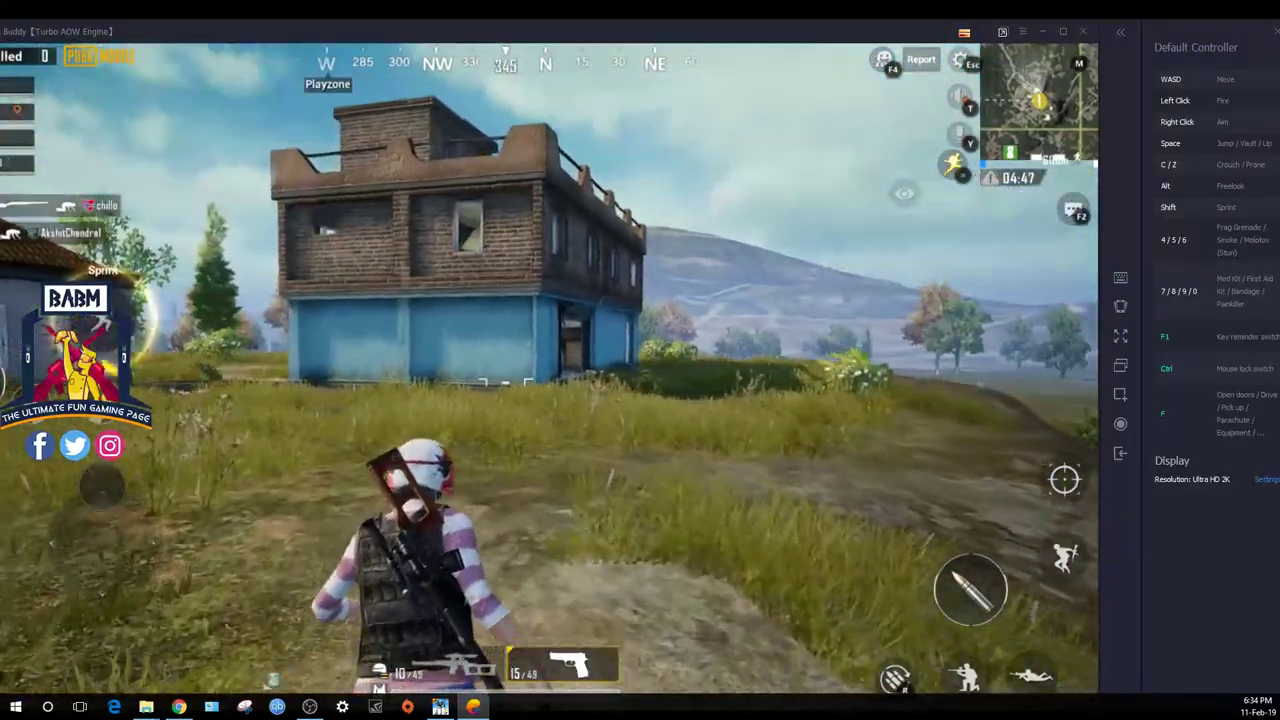
key("shift")
key("w")
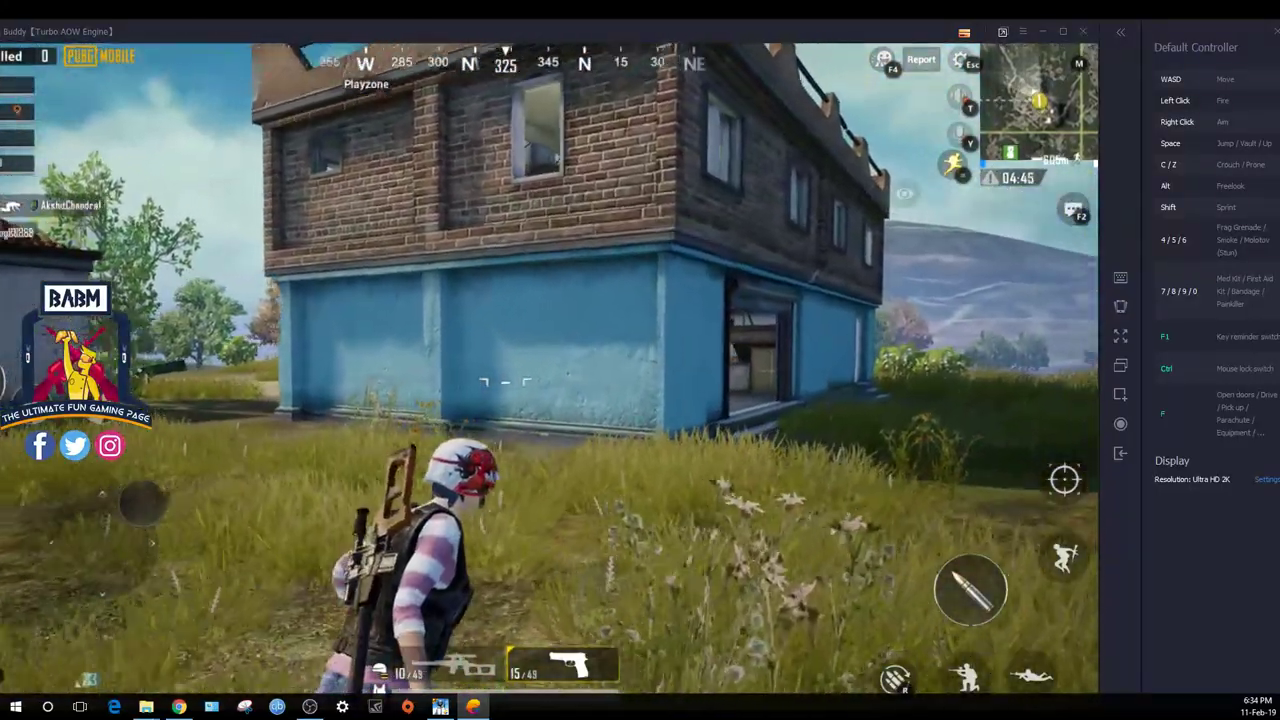
key("w")
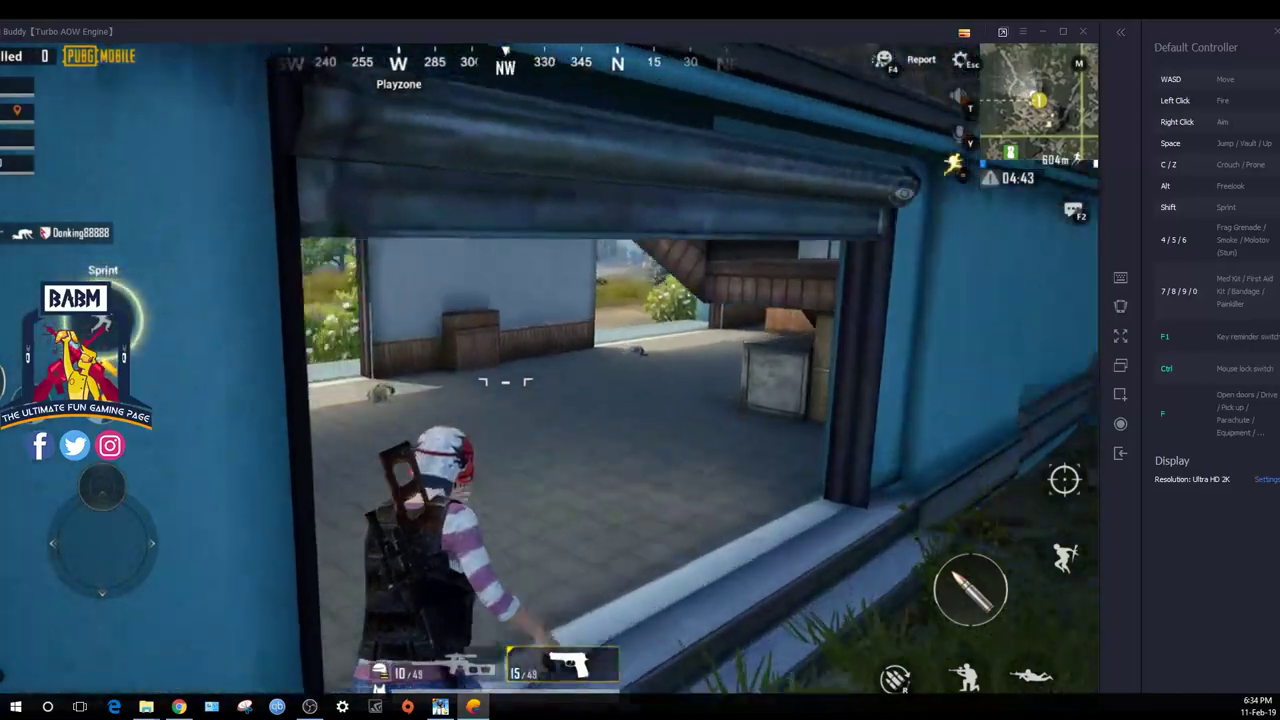
Enter the building, pick up the Level 1 backpack and 9mm ammo, and go upstairs to the flight below the roof door.
key("w")
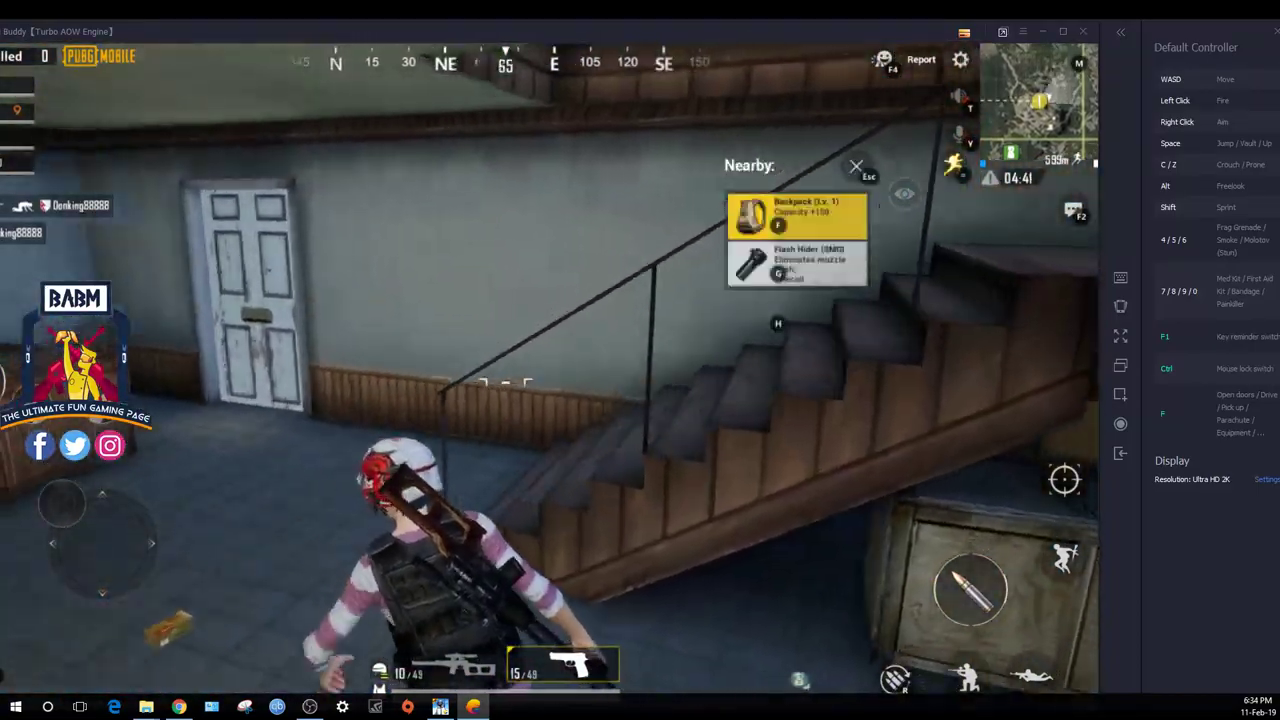
key("w")
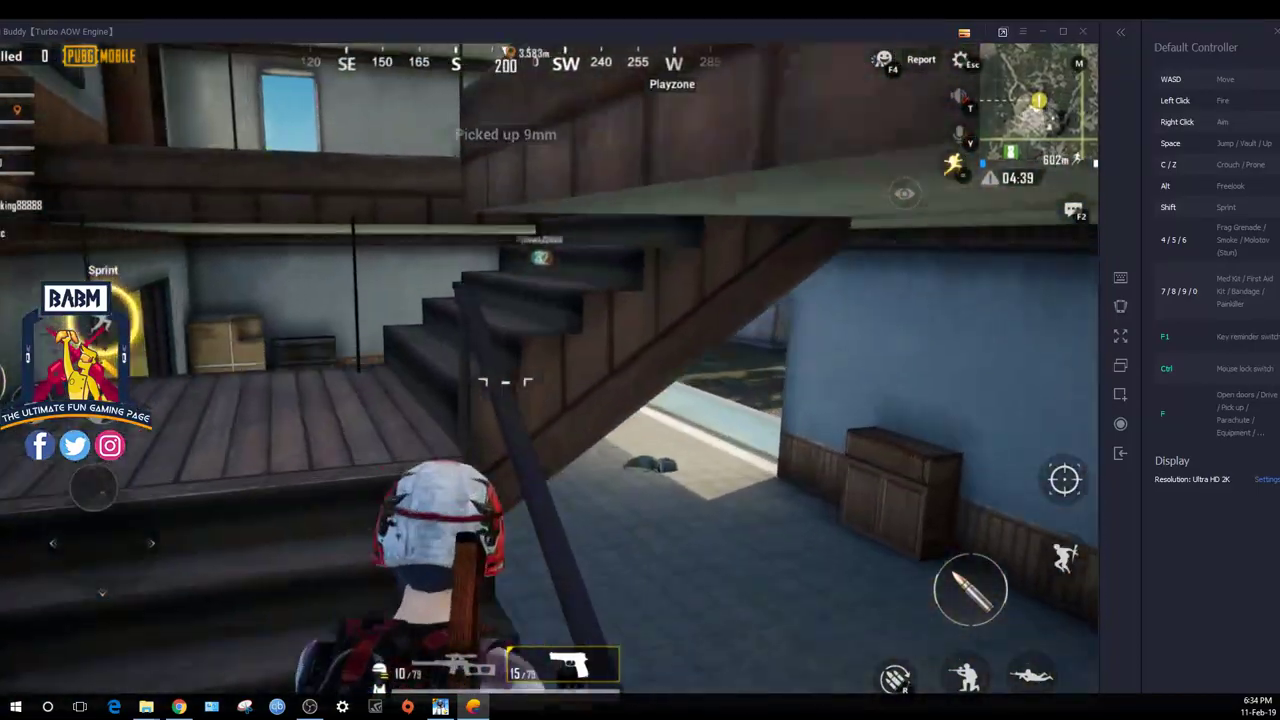
key("w")
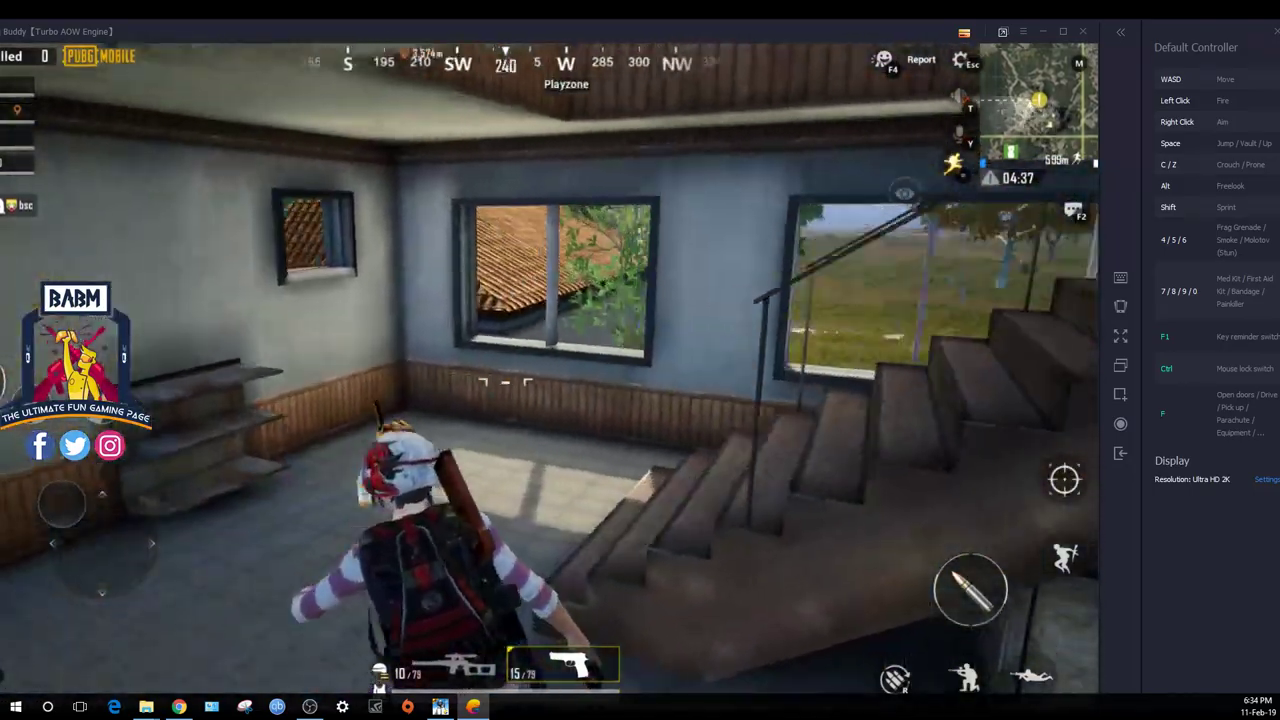
key("w")
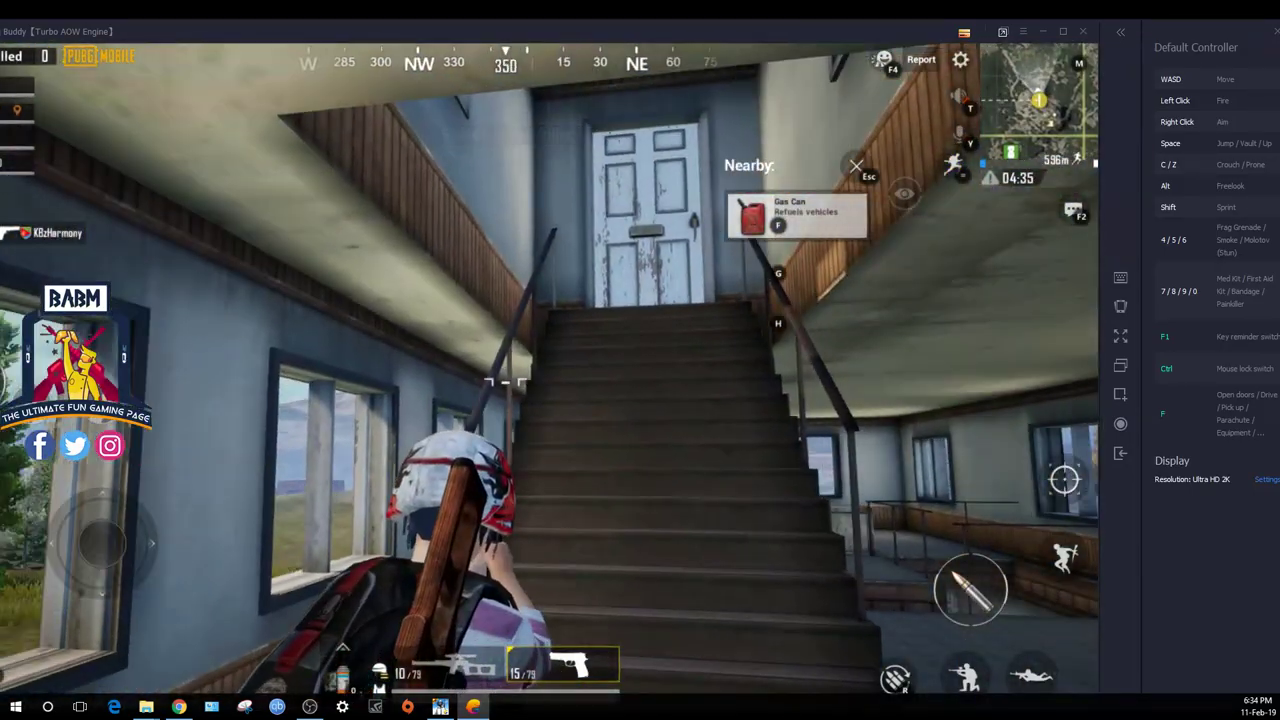
key("w")
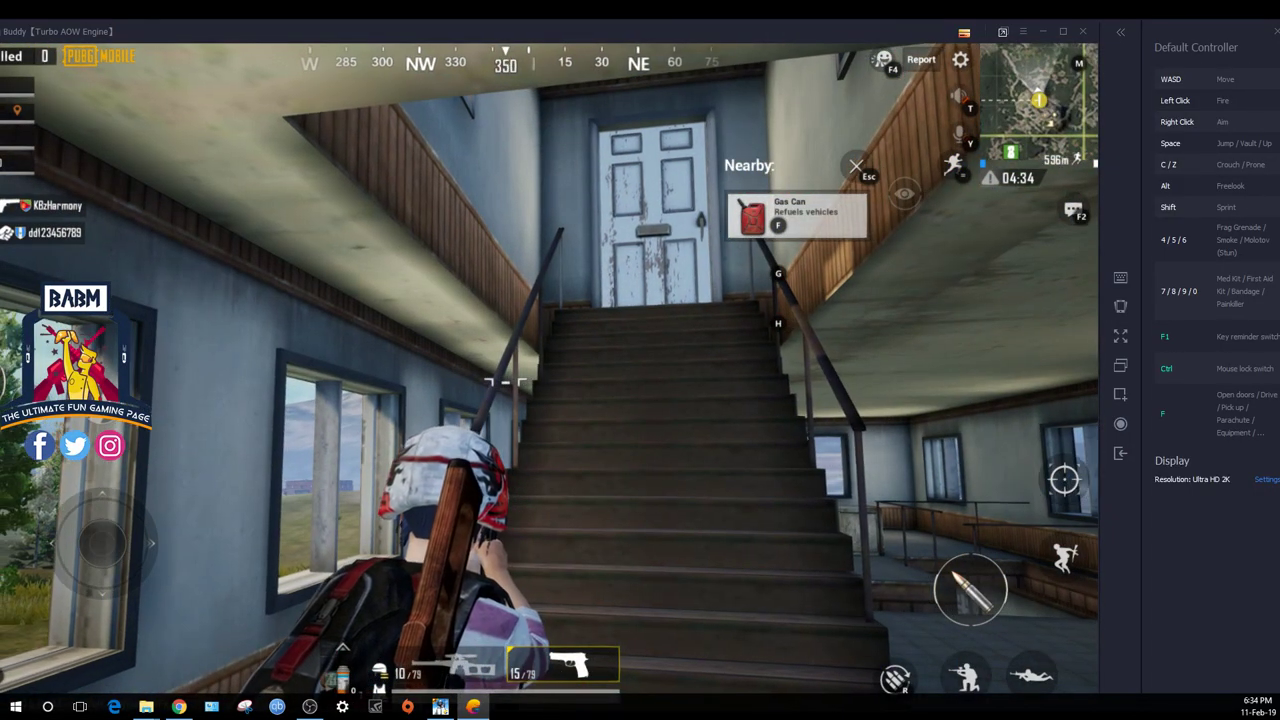
Reopen the keyboard mapping, shift the WASD steering wheel slightly over the movement joystick, reposition the emulator window and close the mapping editor.
left_click(1121, 279)
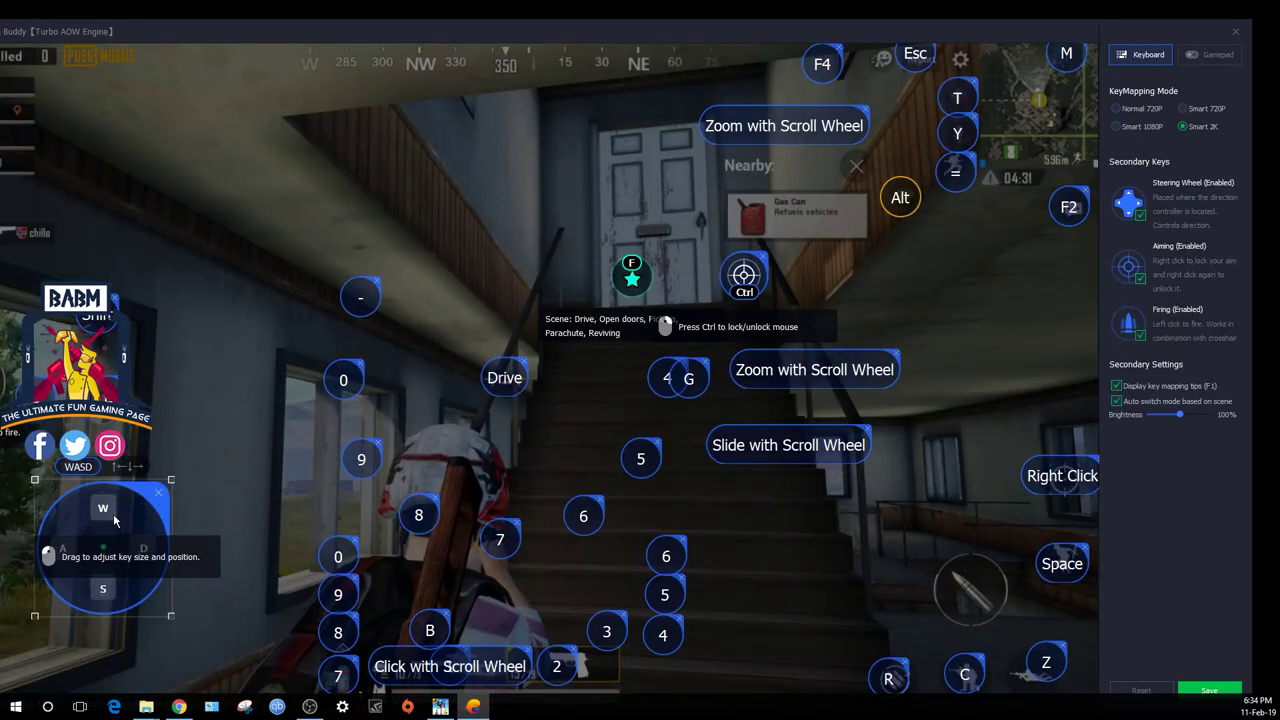
left_click_drag(112, 519, 99, 512)
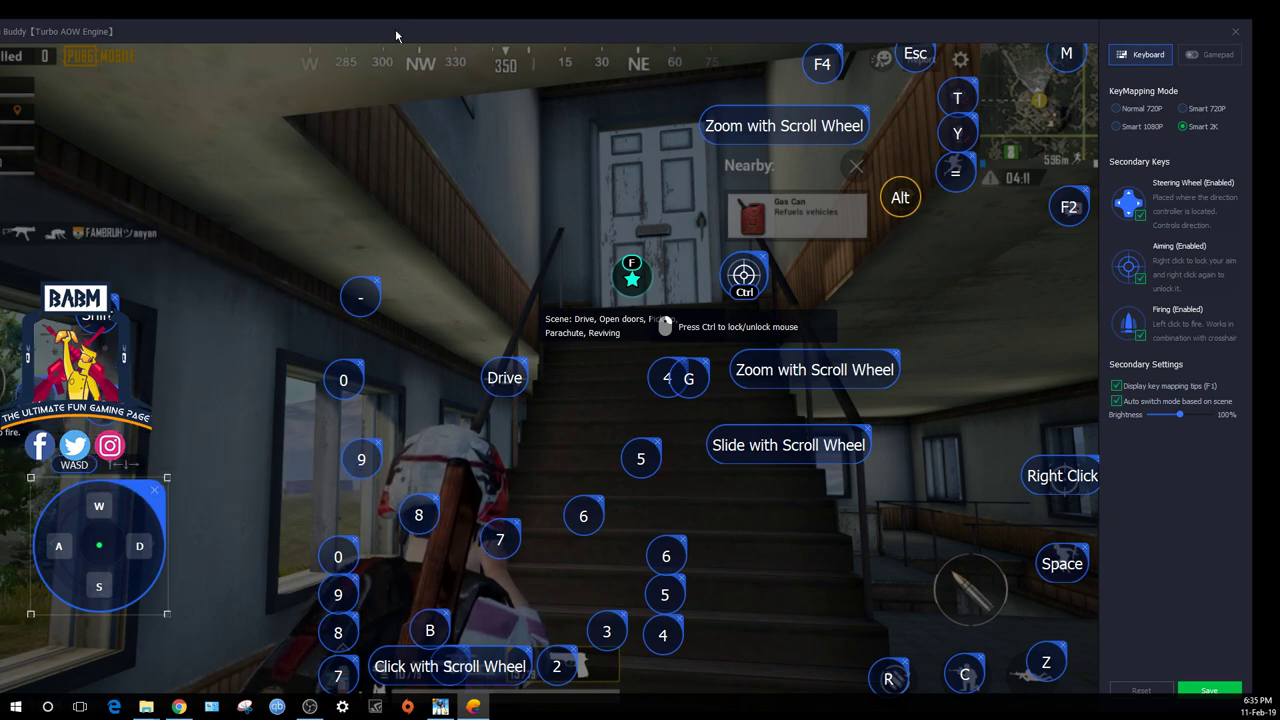
left_click_drag(403, 34, 490, 34)
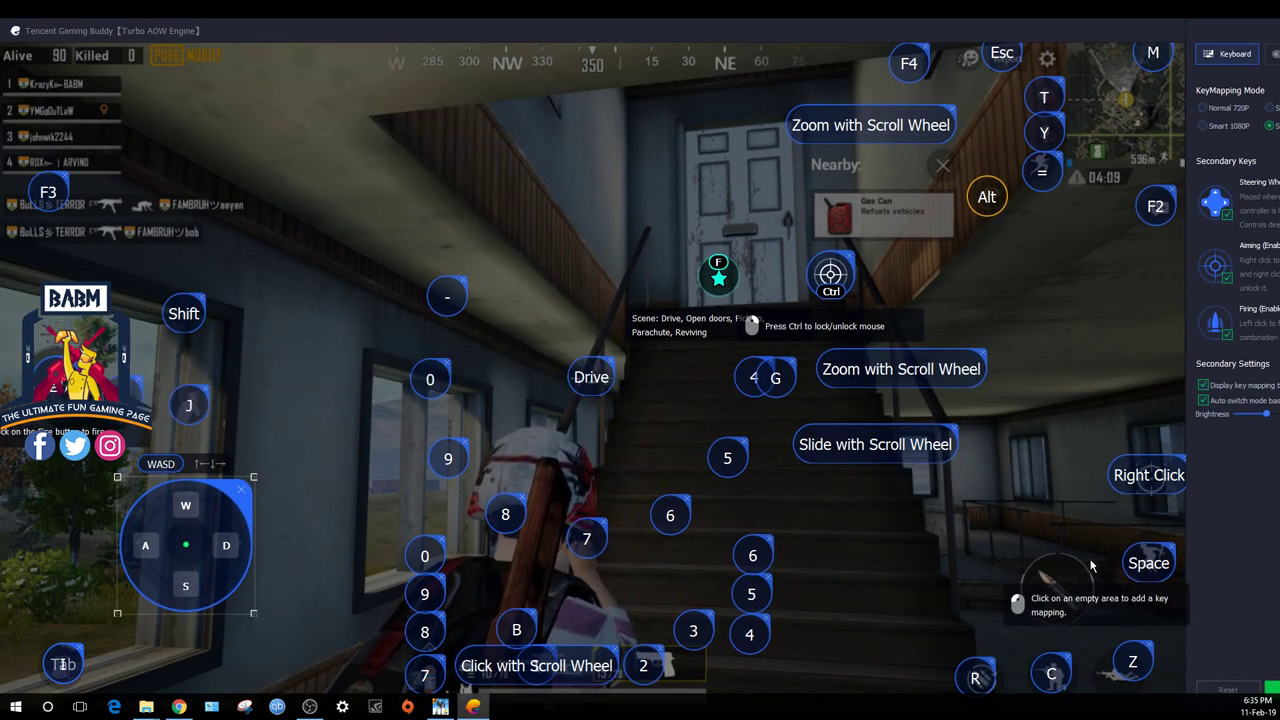
left_click_drag(818, 22, 772, 32)
key("Escape")
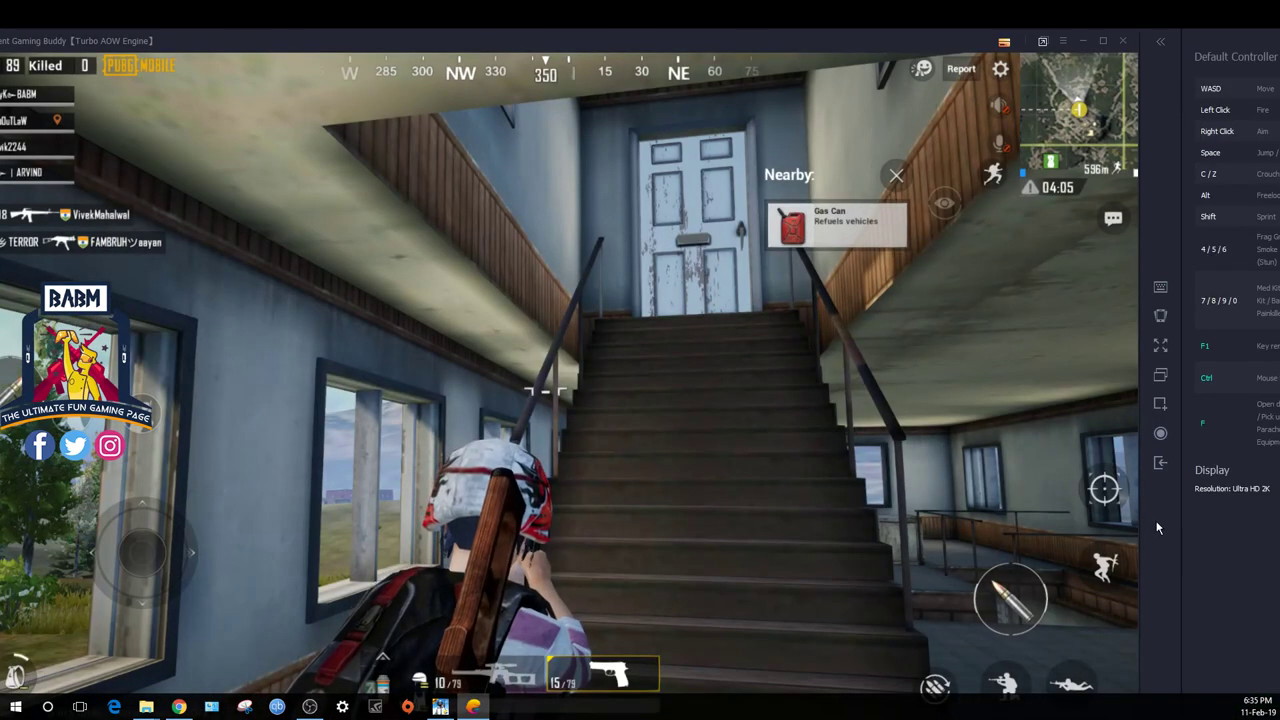
Lock the mouse to the game and test the aim control by repeatedly aiming the pistol through the window.
key("ctrl")
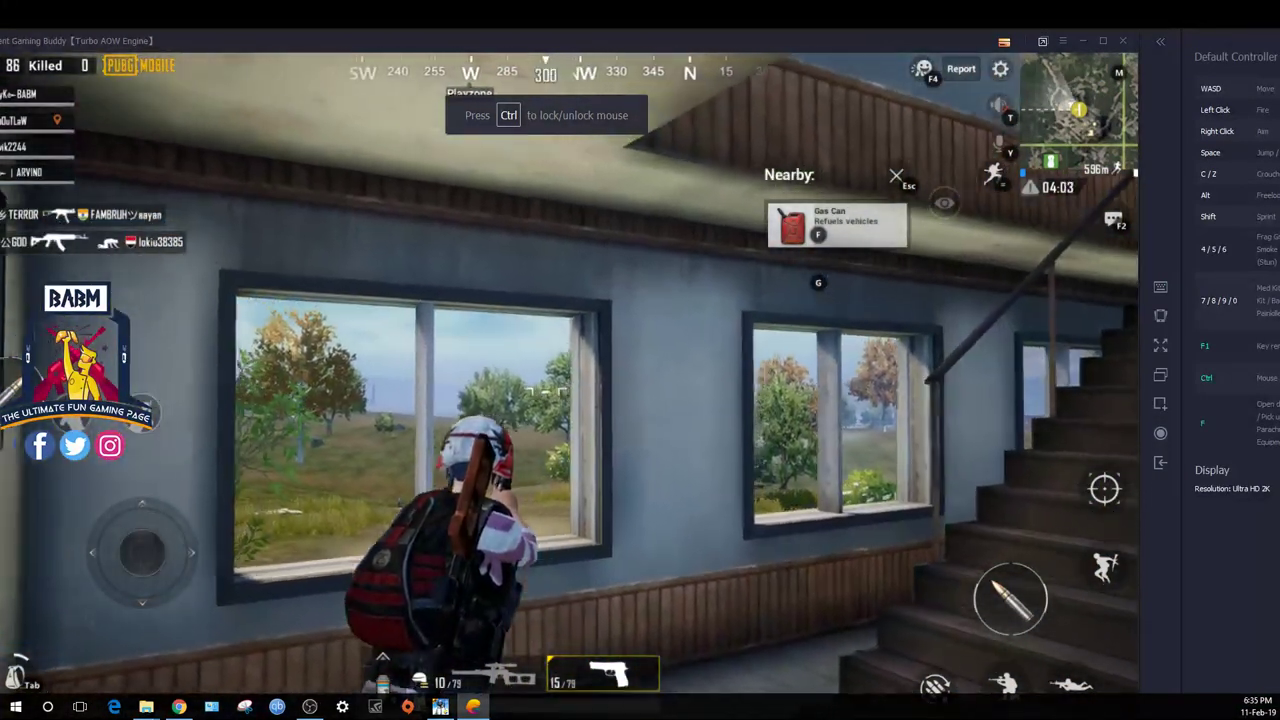
right_click(545, 390)
right_click(545, 390)
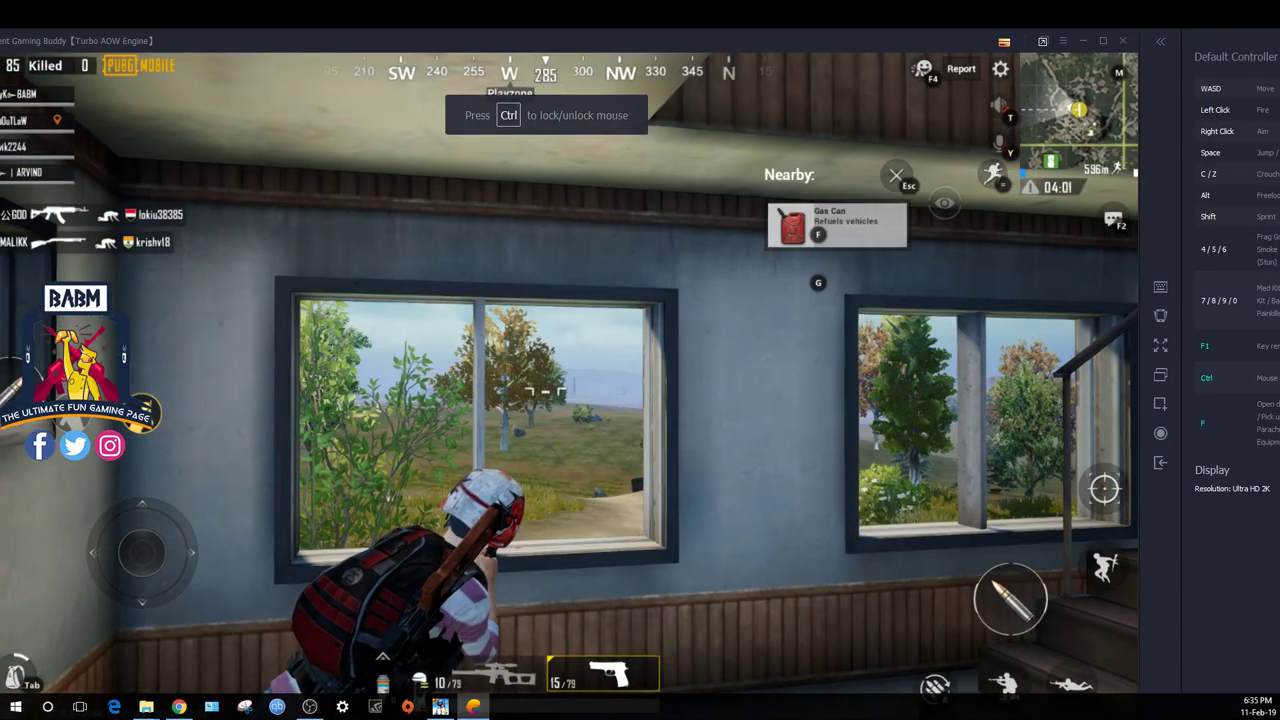
right_click(545, 390)
right_click(545, 390)
right_click(545, 390)
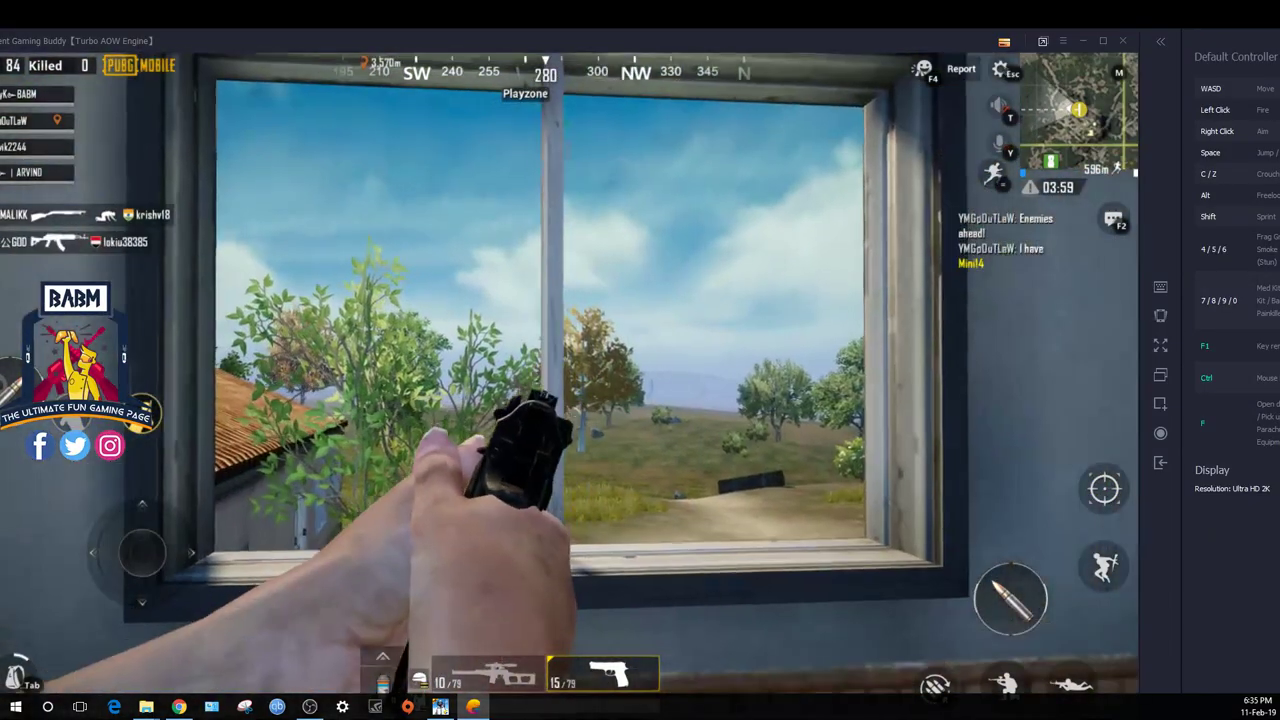
key("w")
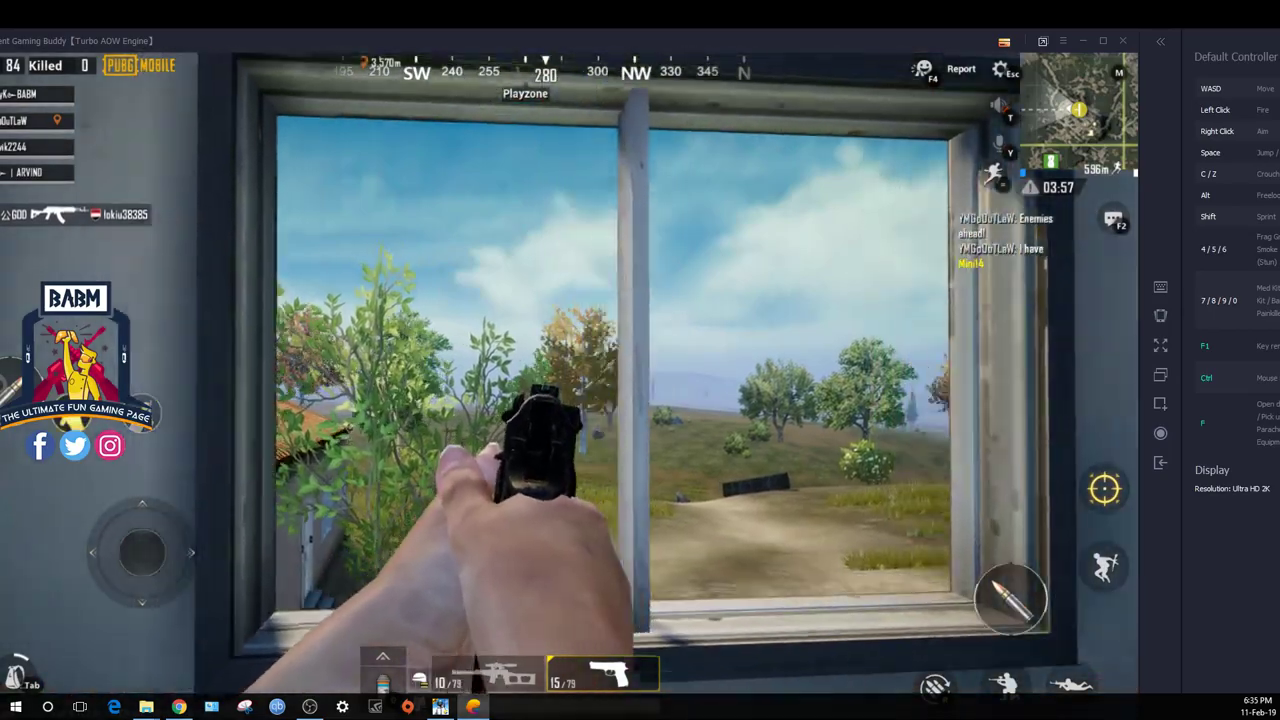
right_click(545, 390)
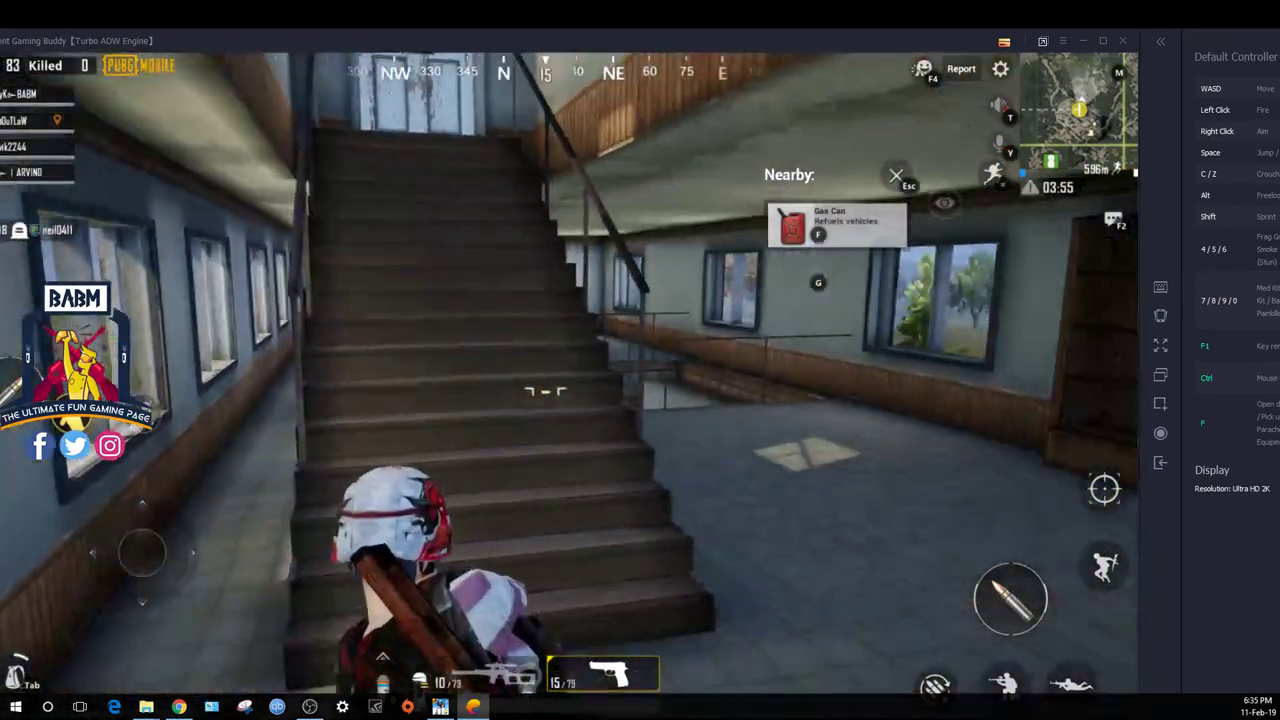
Run up the stairs through the door onto the roof and pick up the Mini14 and 5.56mm ammo.
key("w")
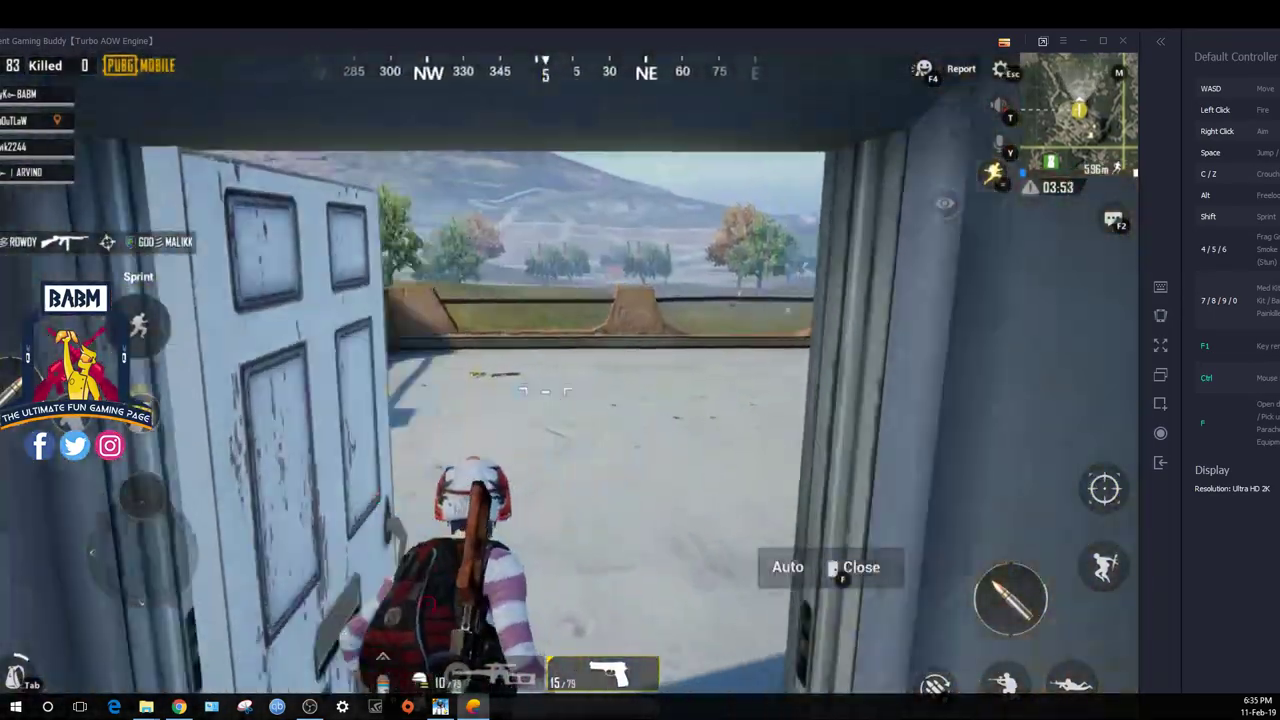
key("w")
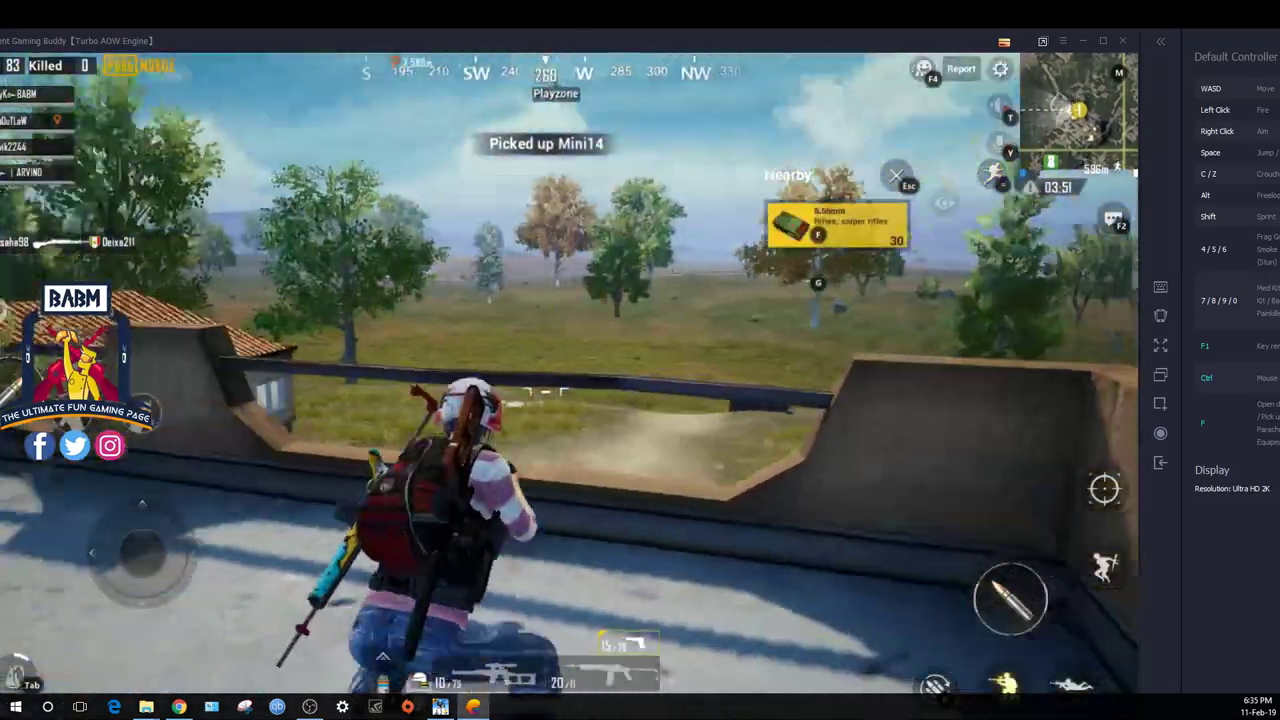
key("w")
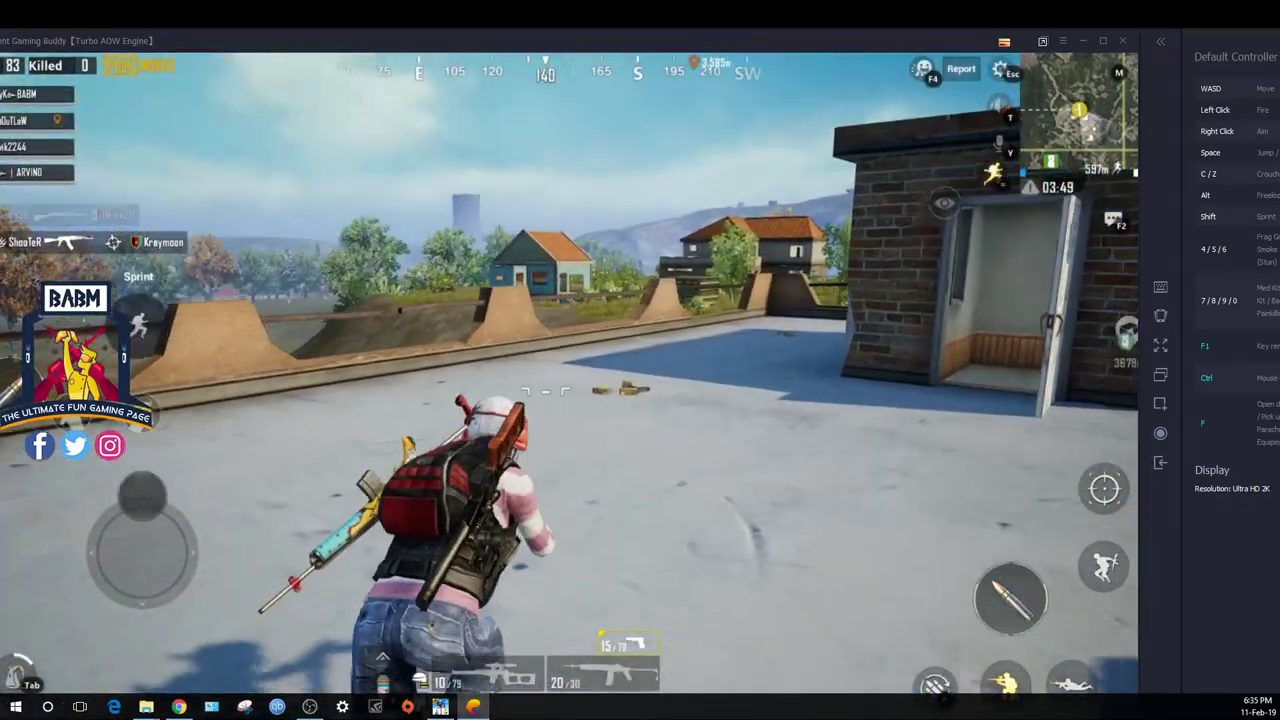
Collect more 5.56mm and 9mm ammo on the roof and run around the brick stairwell to test the movement controls.
key("w")
key("w")
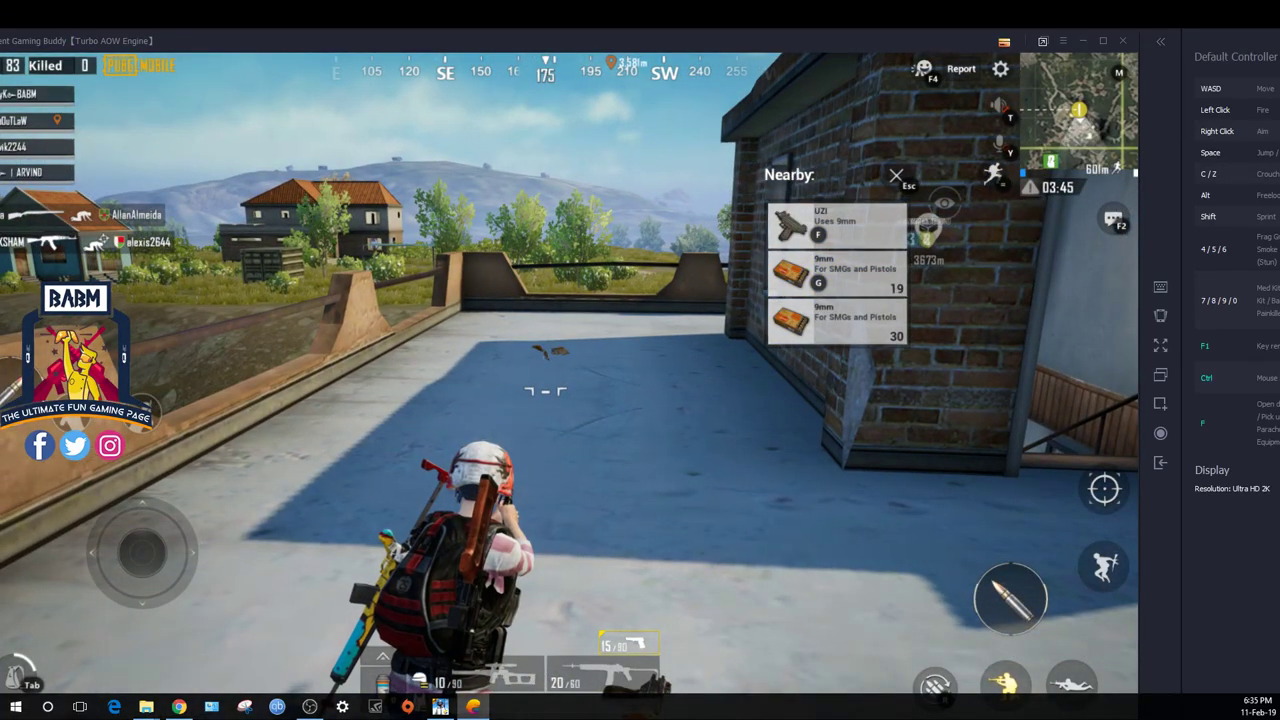
key("w")
key("w")
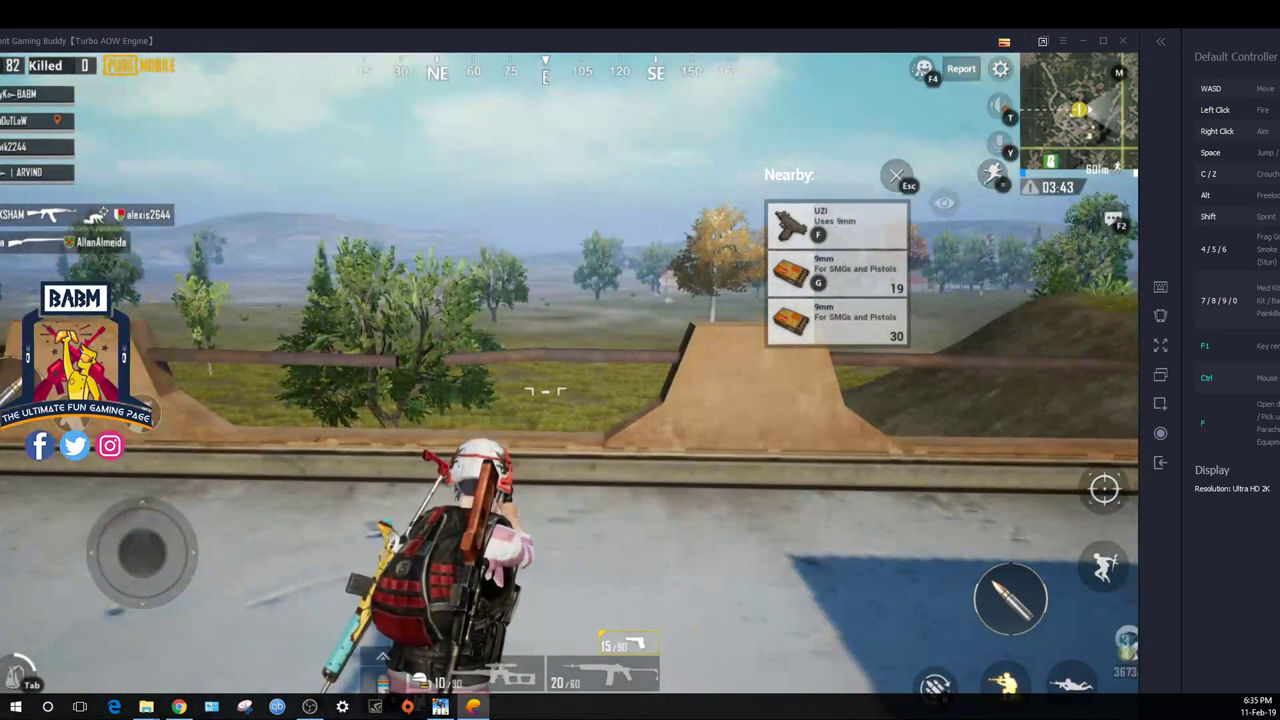
key("w")
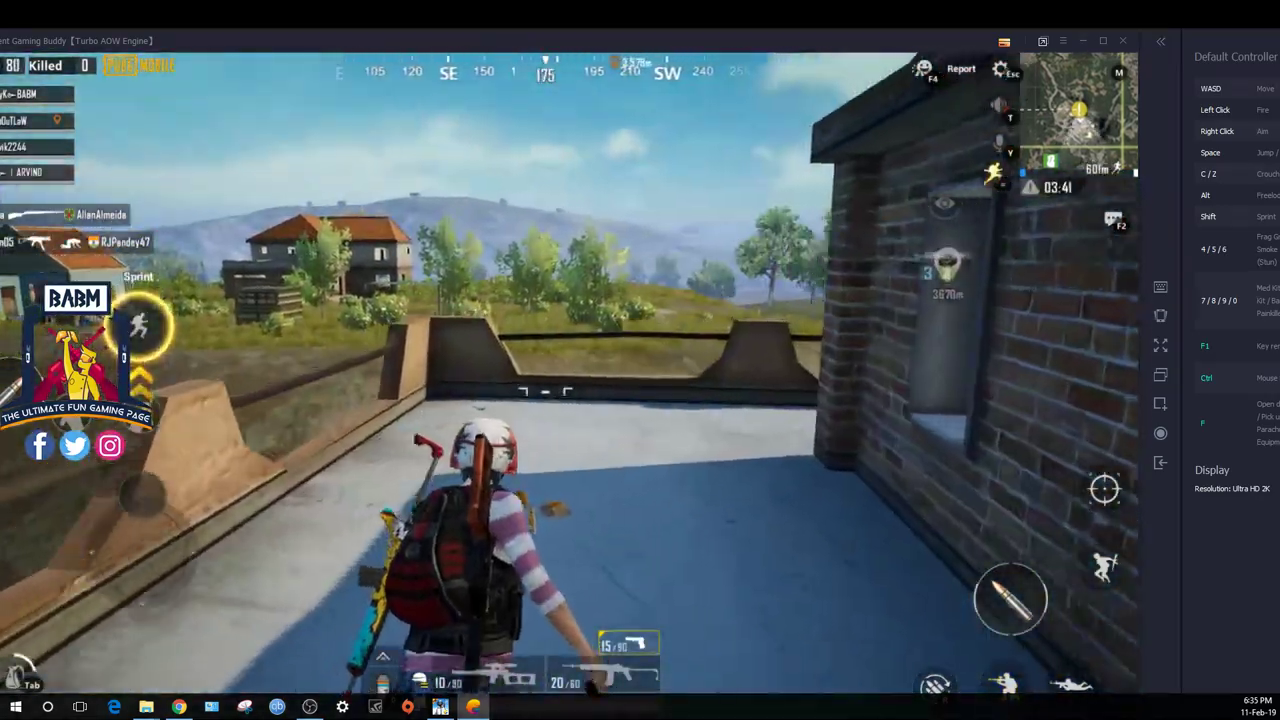
key("w")
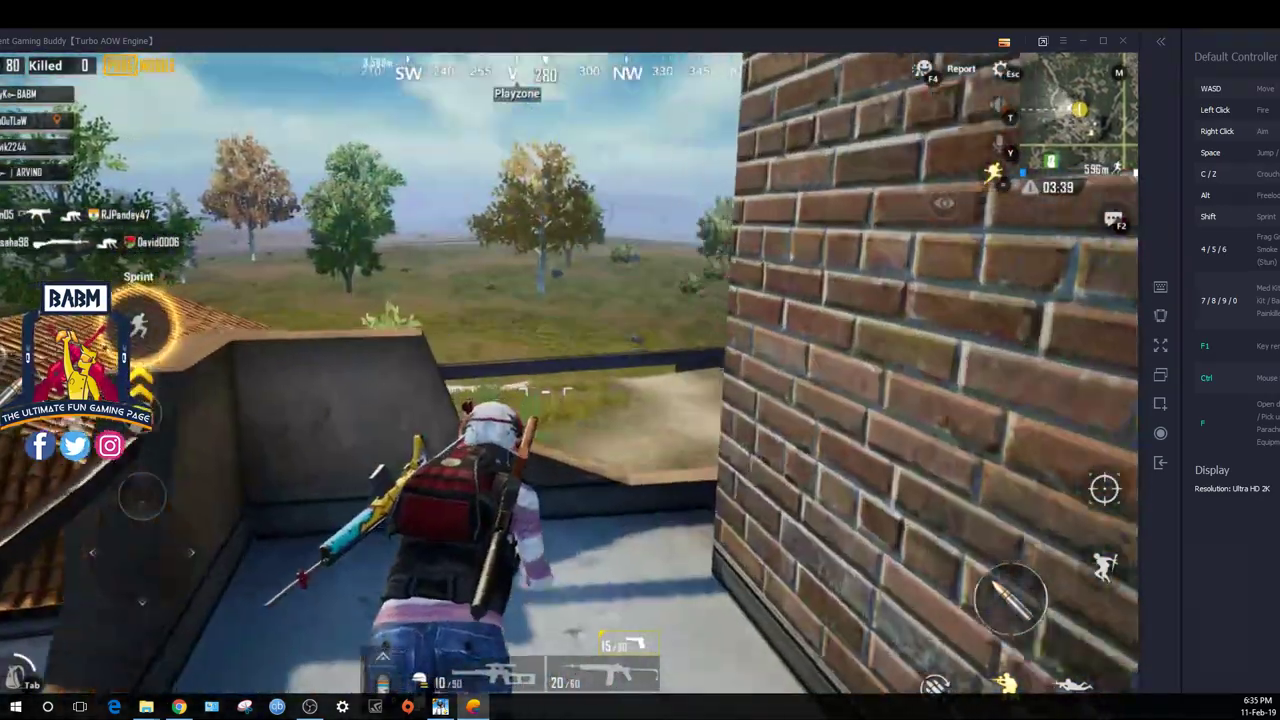
key("w")
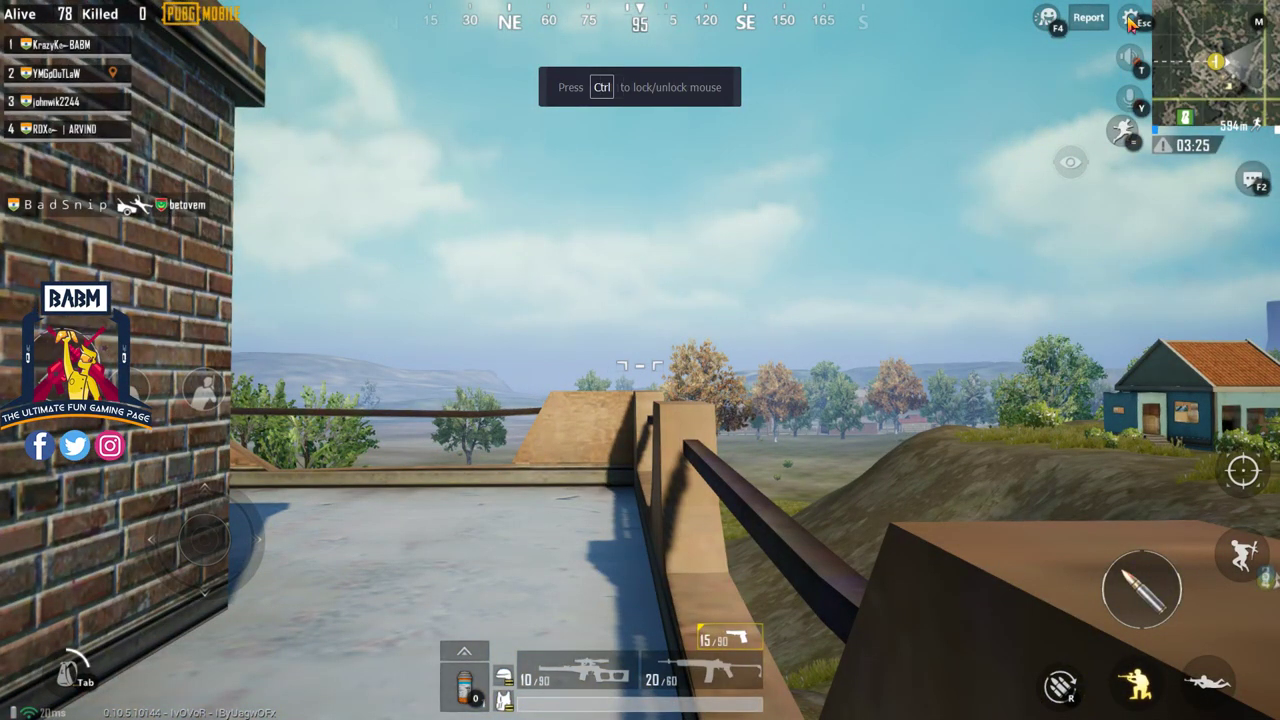
Quit the match to the lobby from the game settings and switch the emulator out of full screen.
left_click(1128, 22)
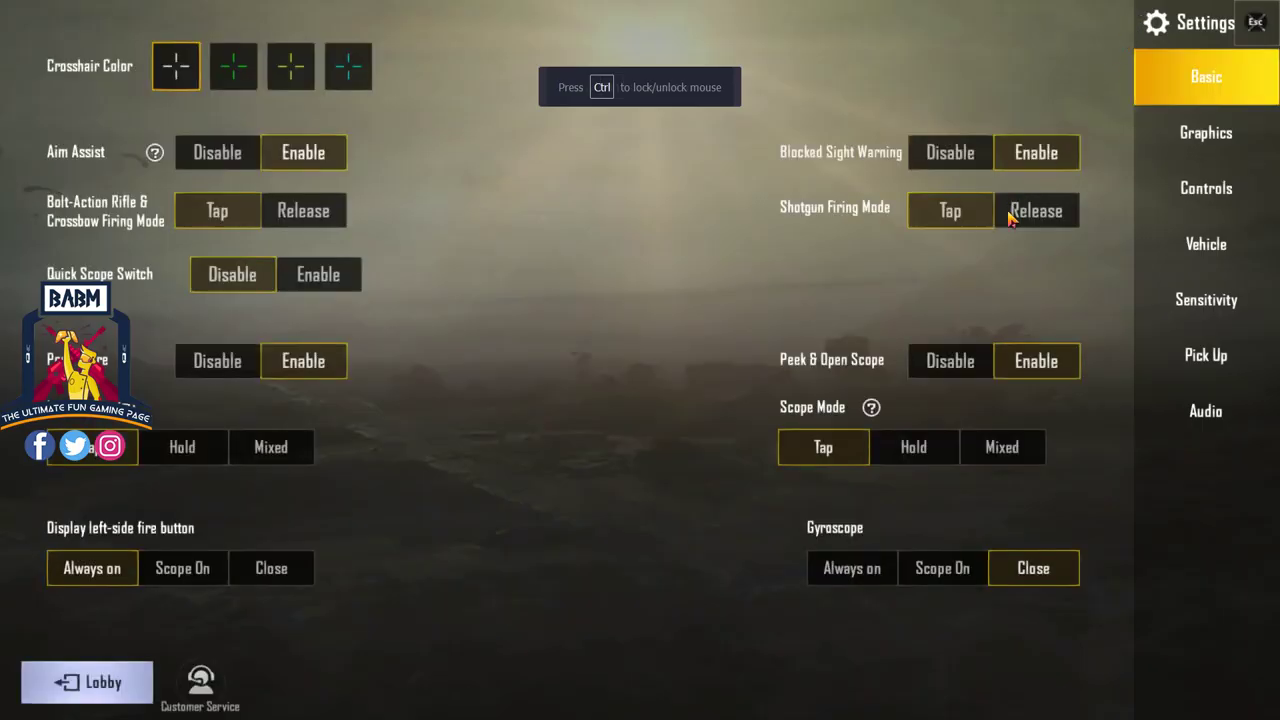
left_click(95, 692)
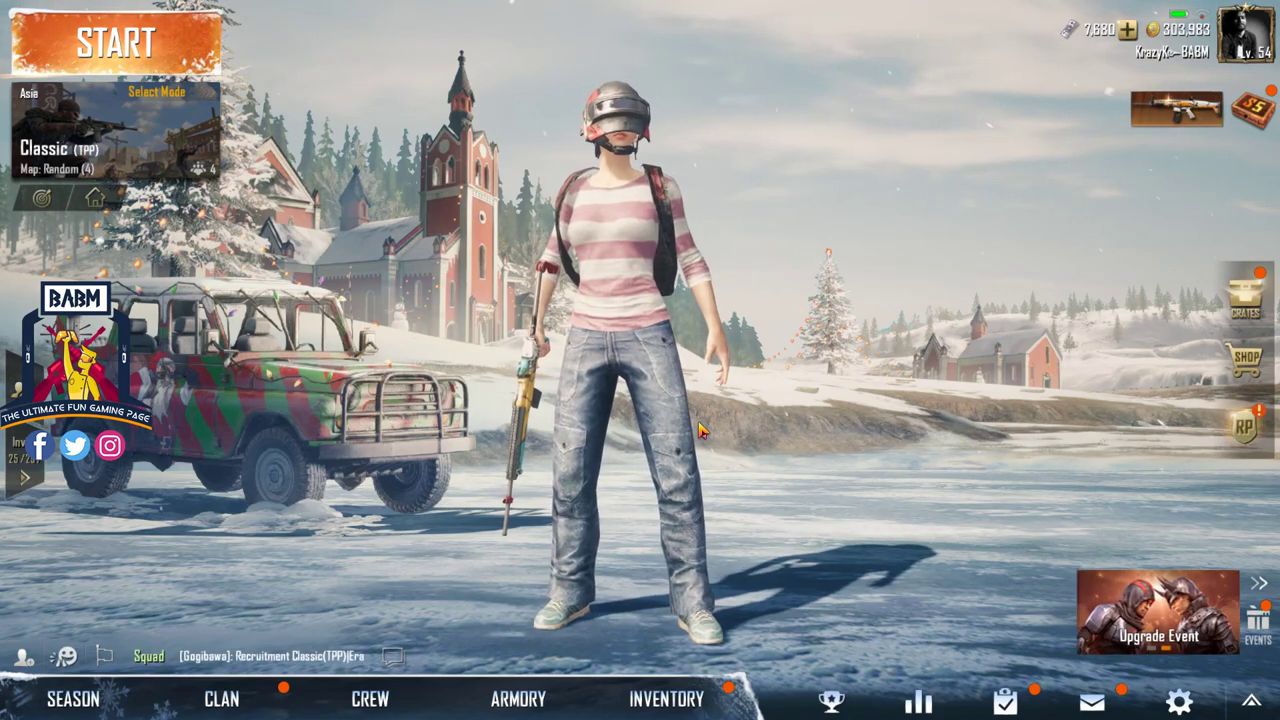
key("F11")
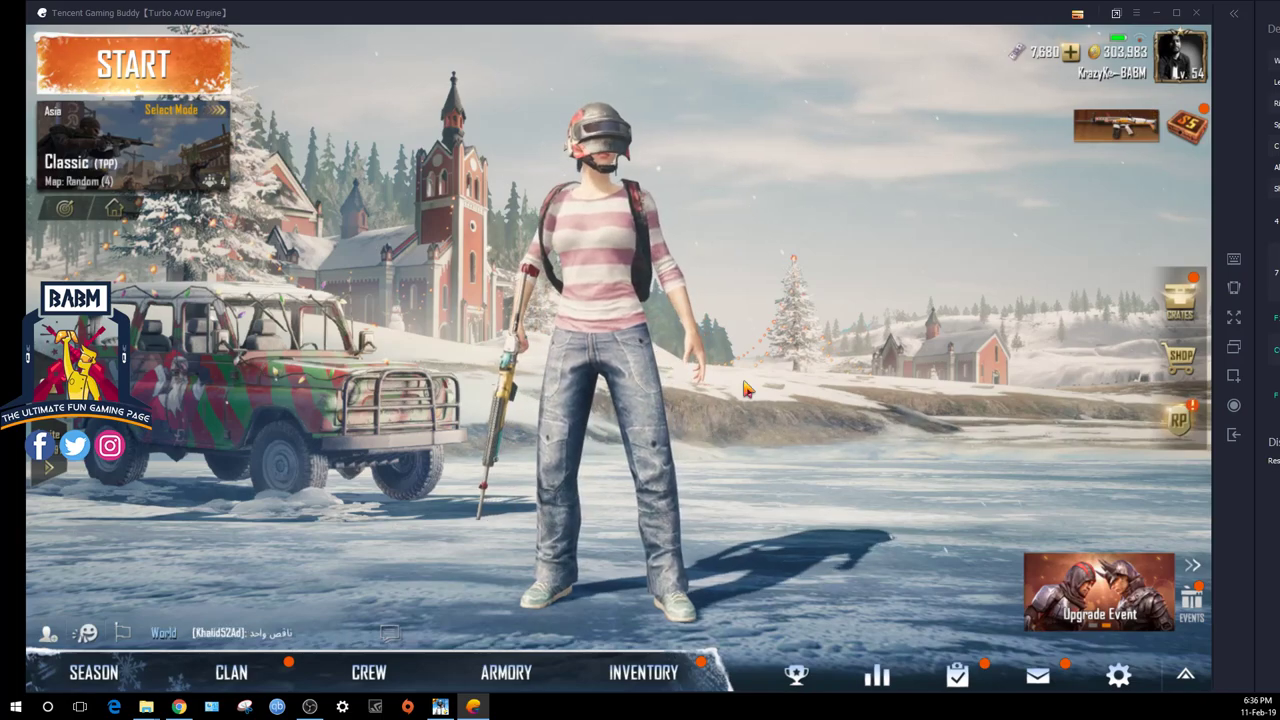